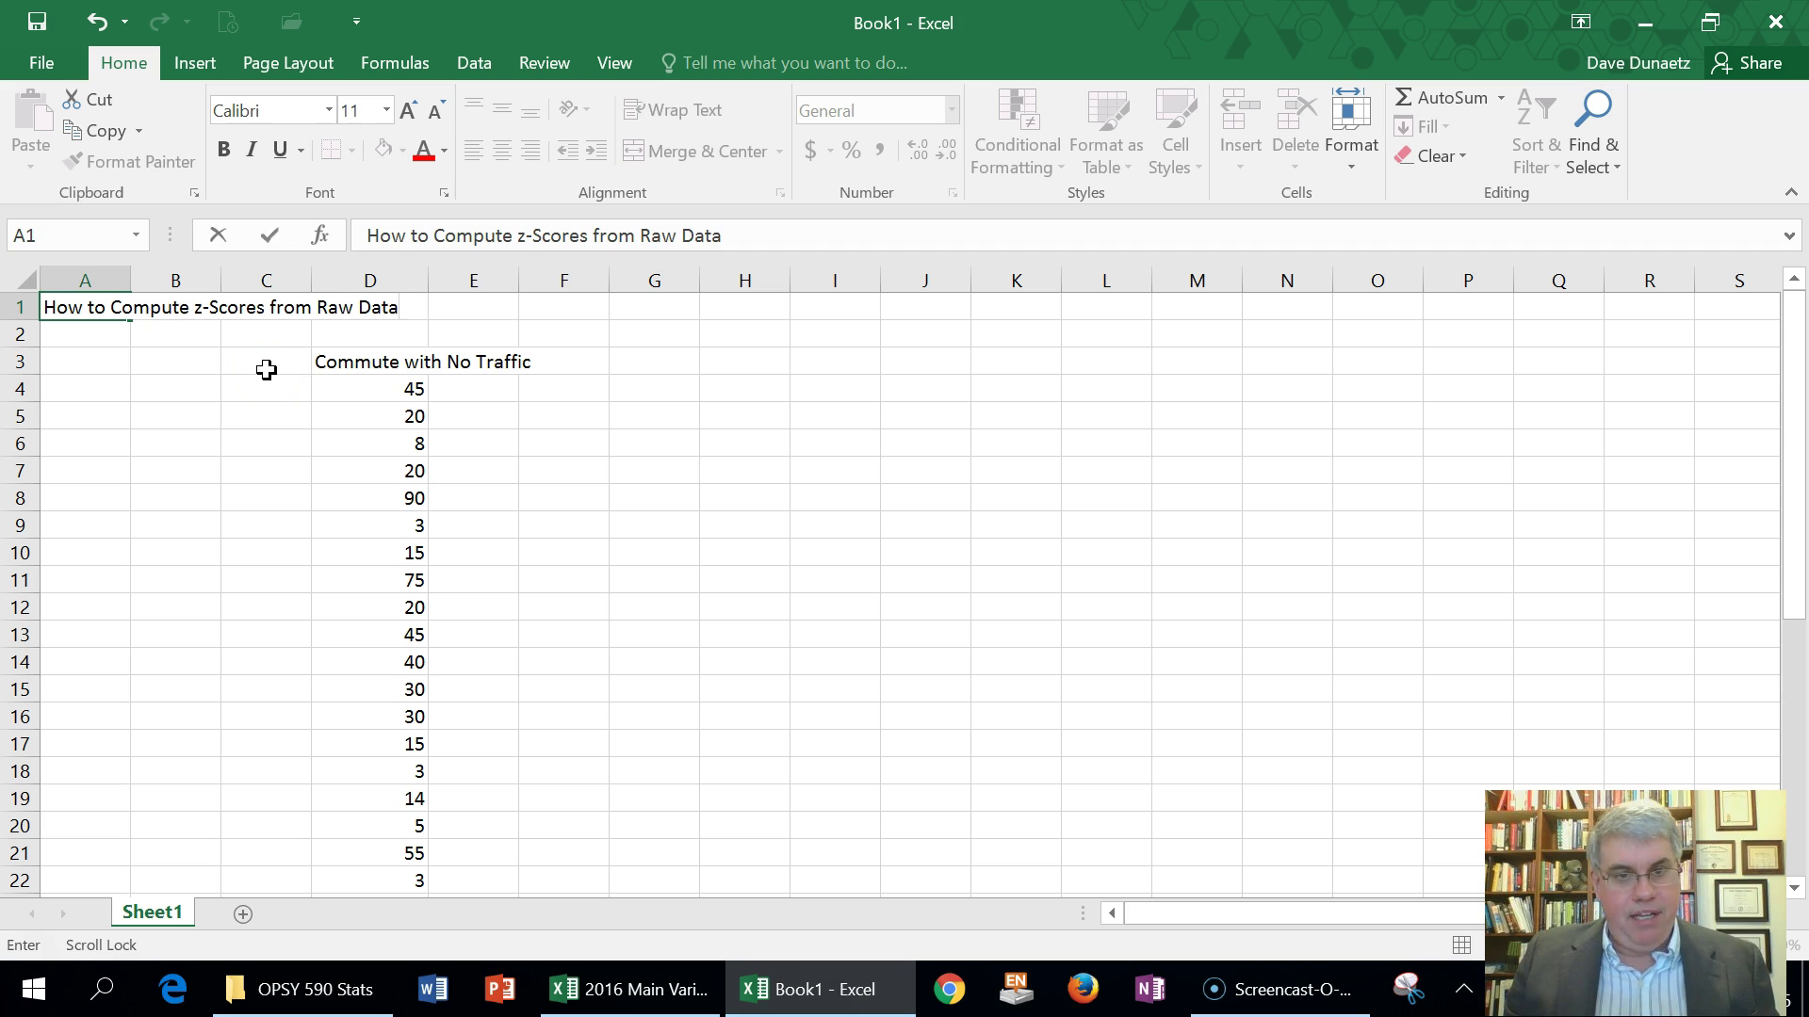
Convert the commute data in D3:D39 into Table1 with headers and banded rows.
click(280, 371)
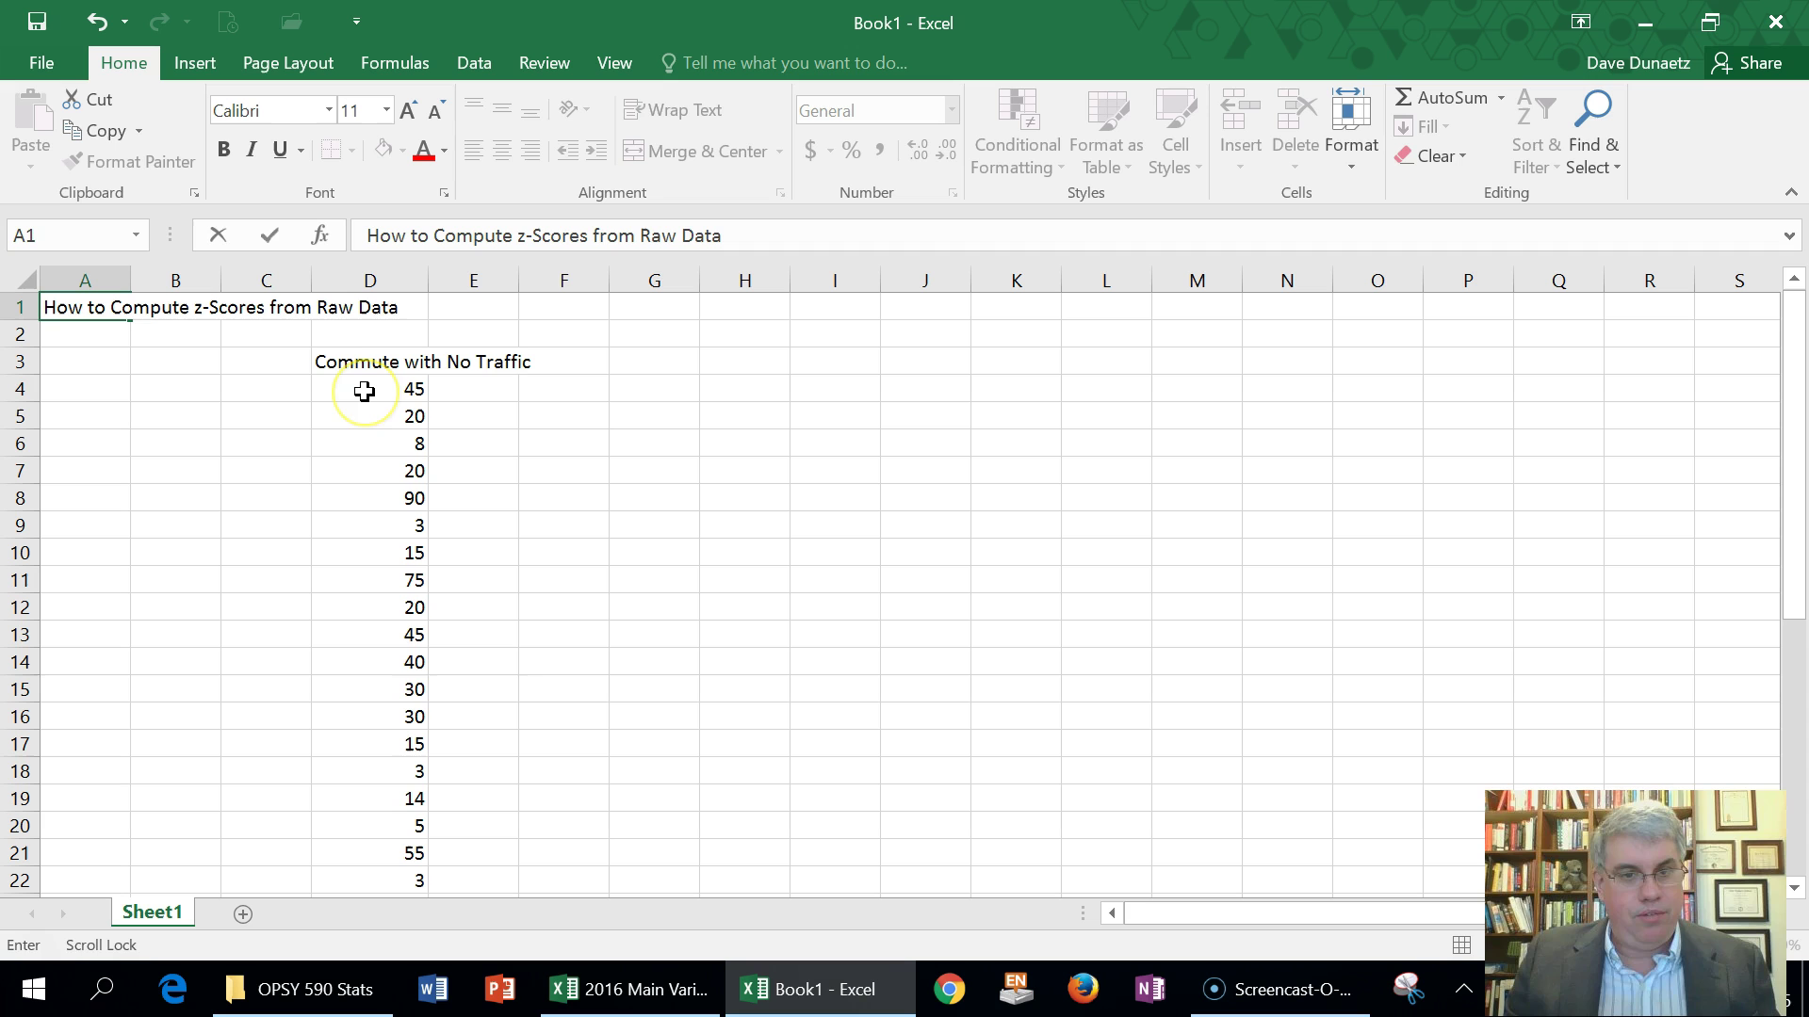
scroll(364, 393, down, 8)
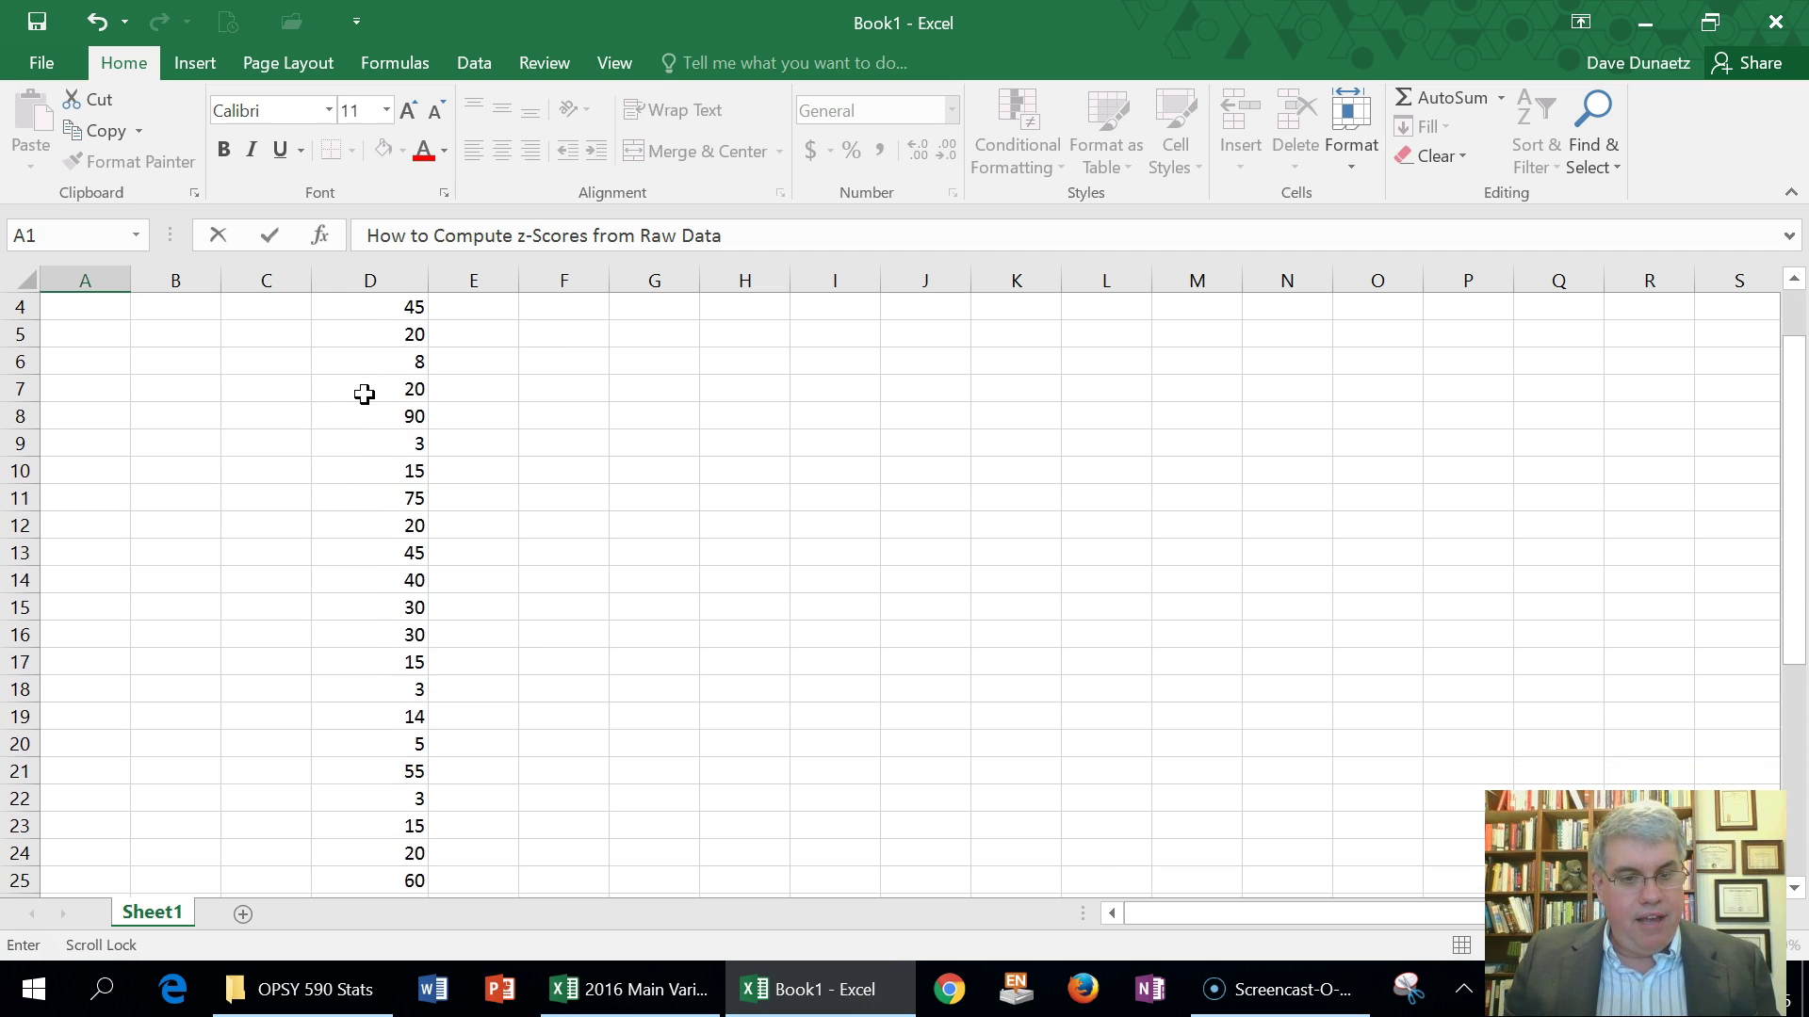
scroll(391, 665, up, 8)
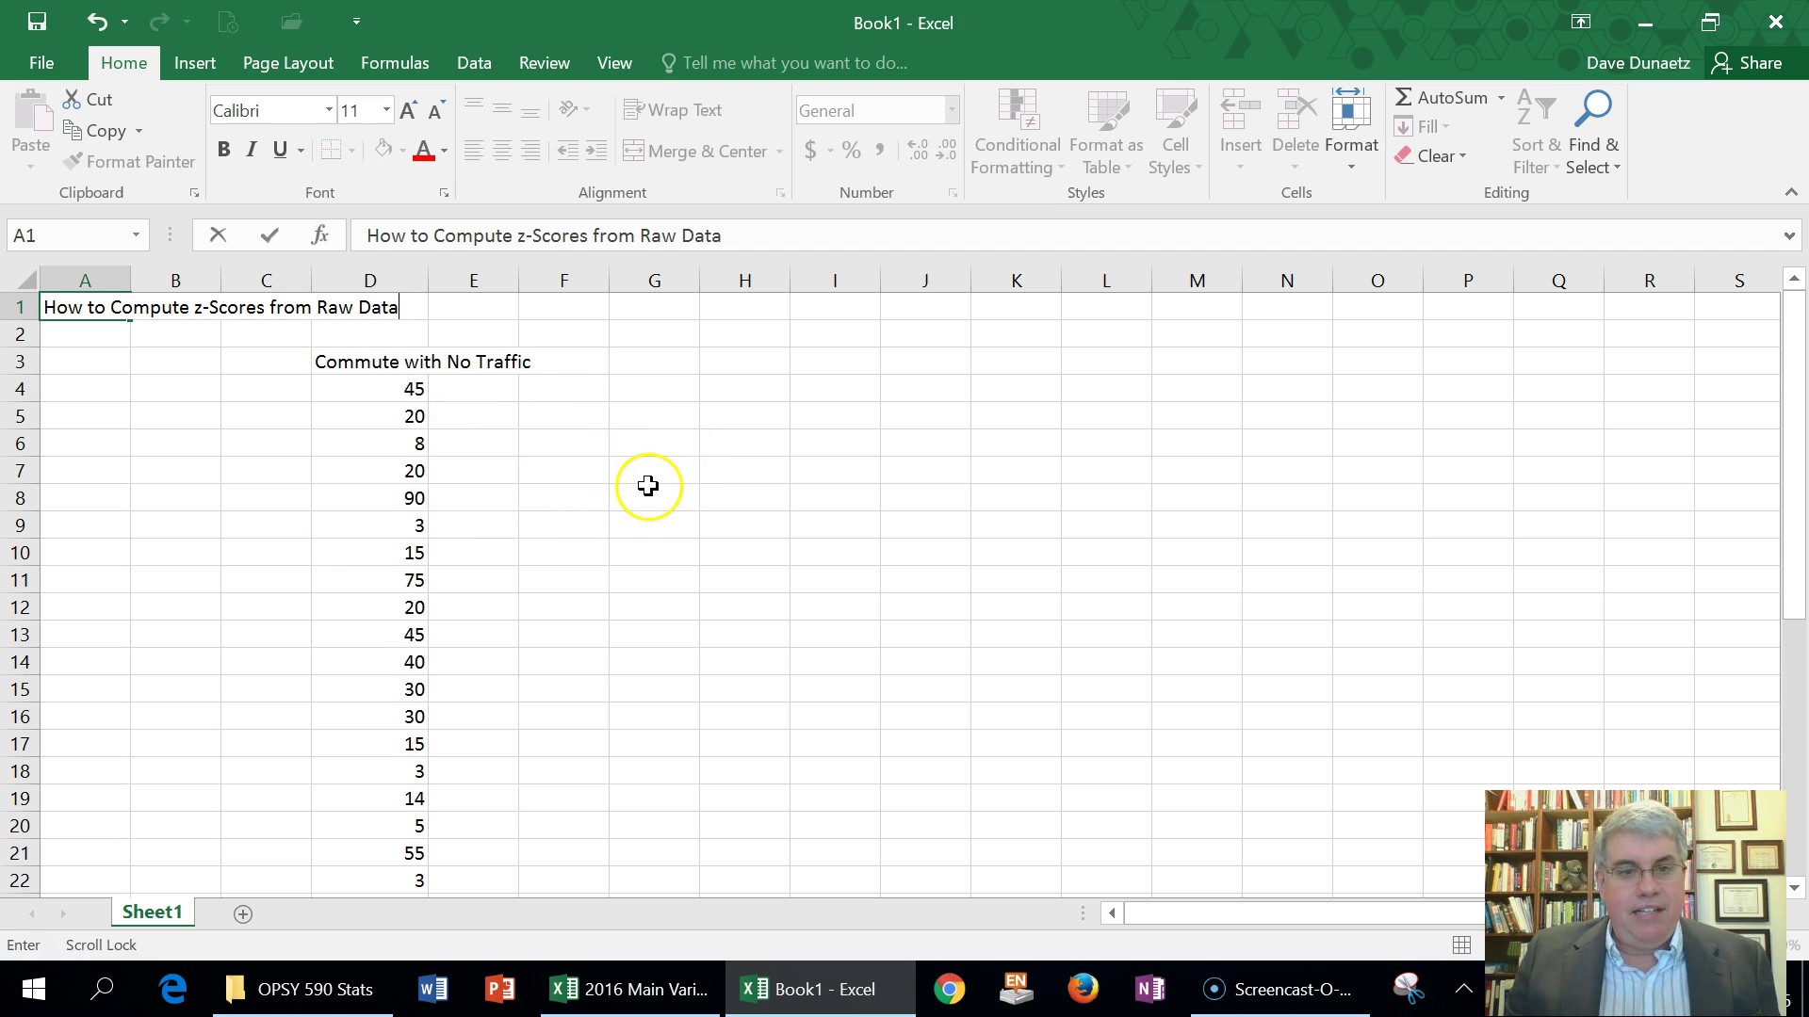
click(351, 360)
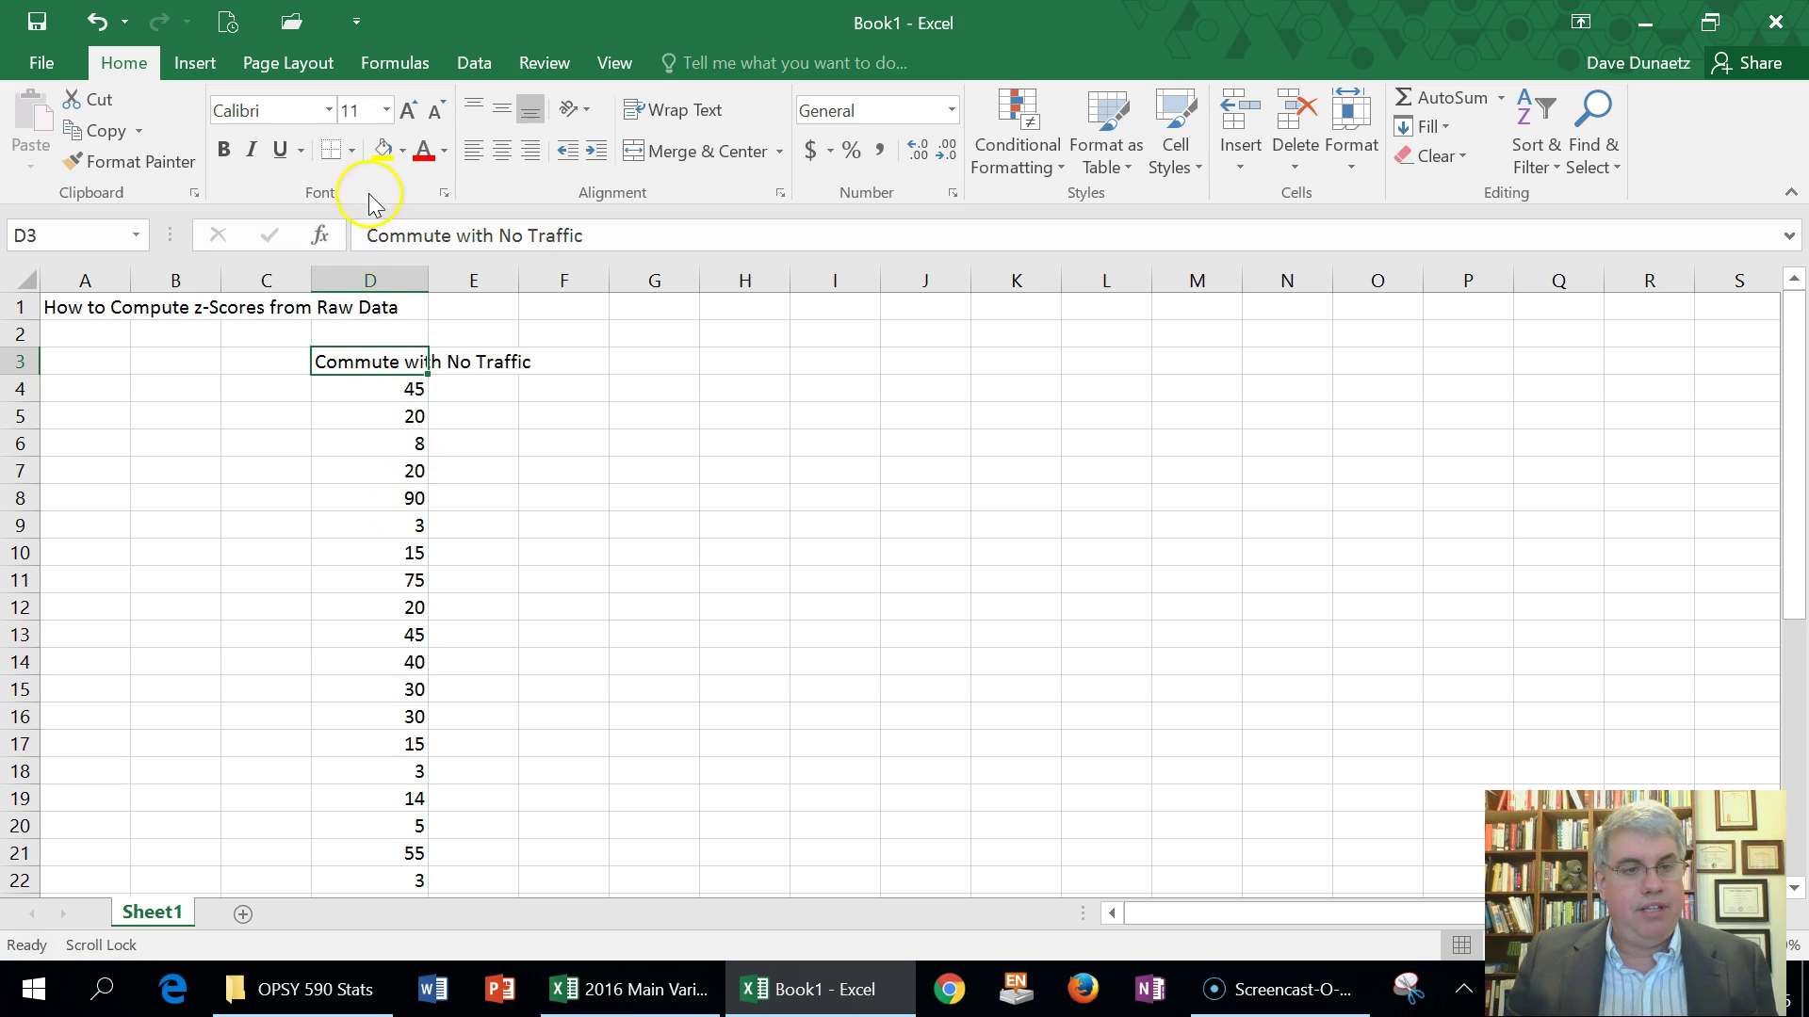
click(185, 64)
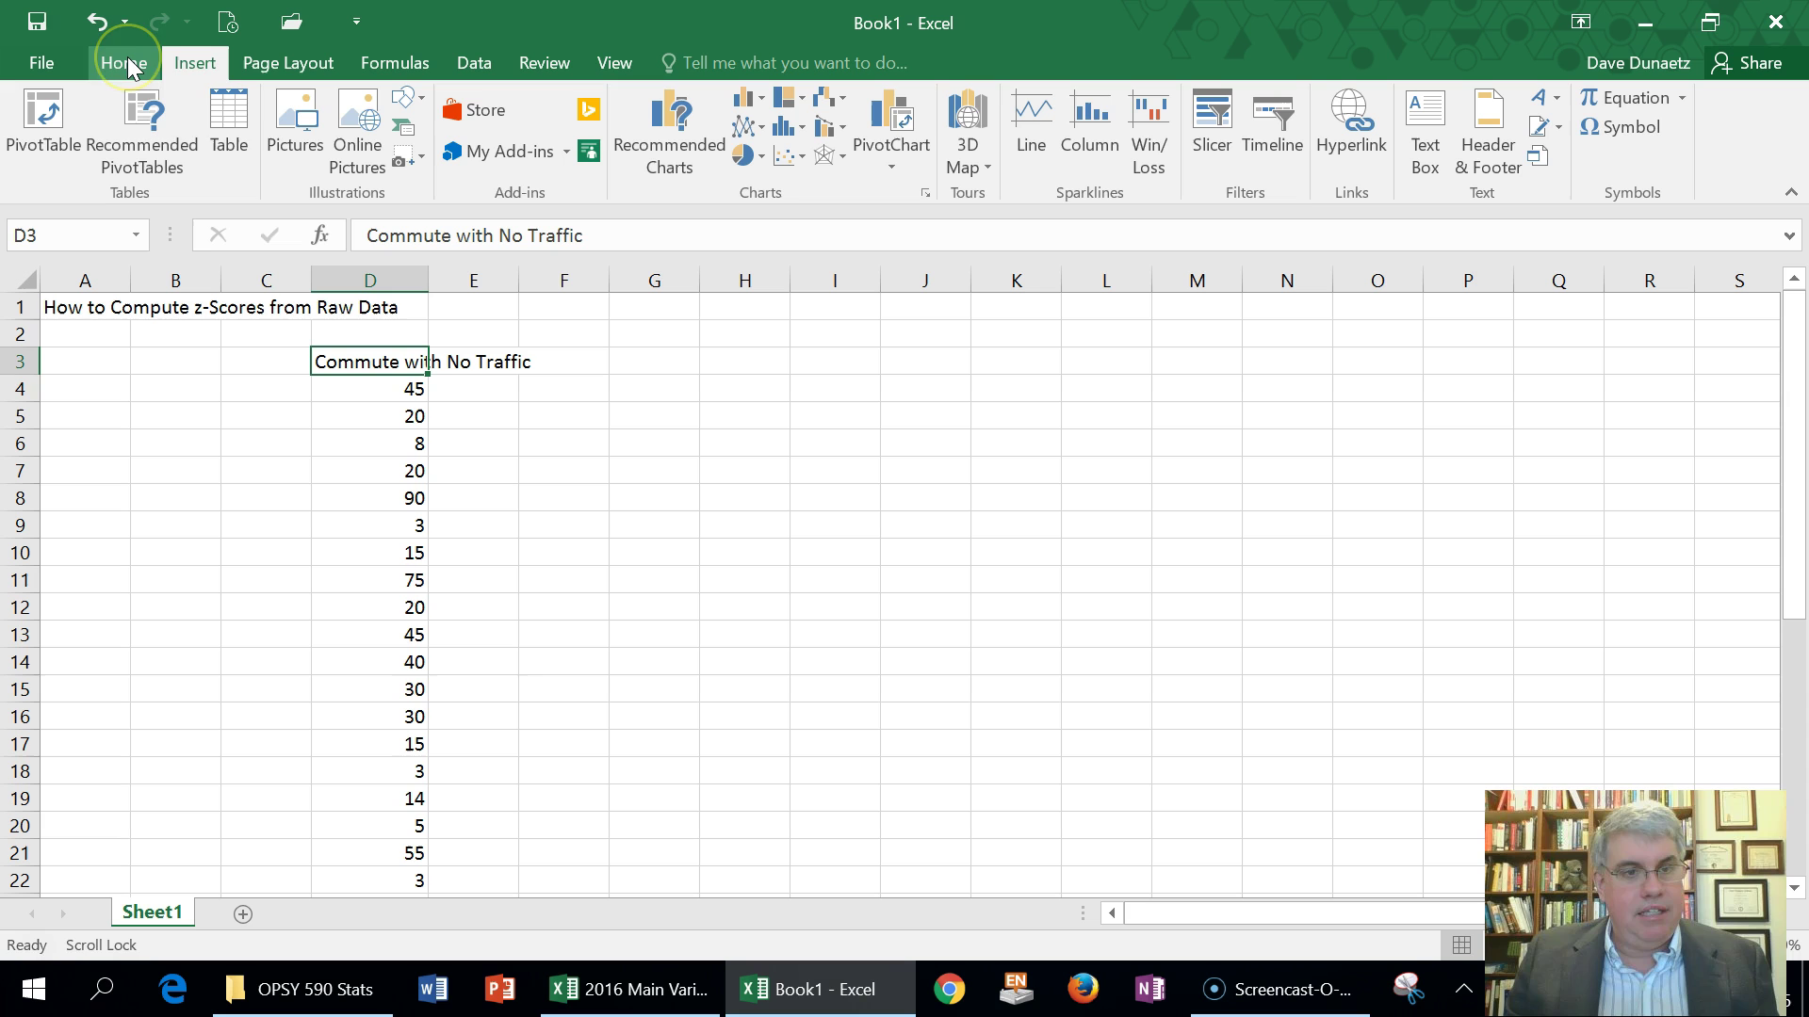
click(228, 122)
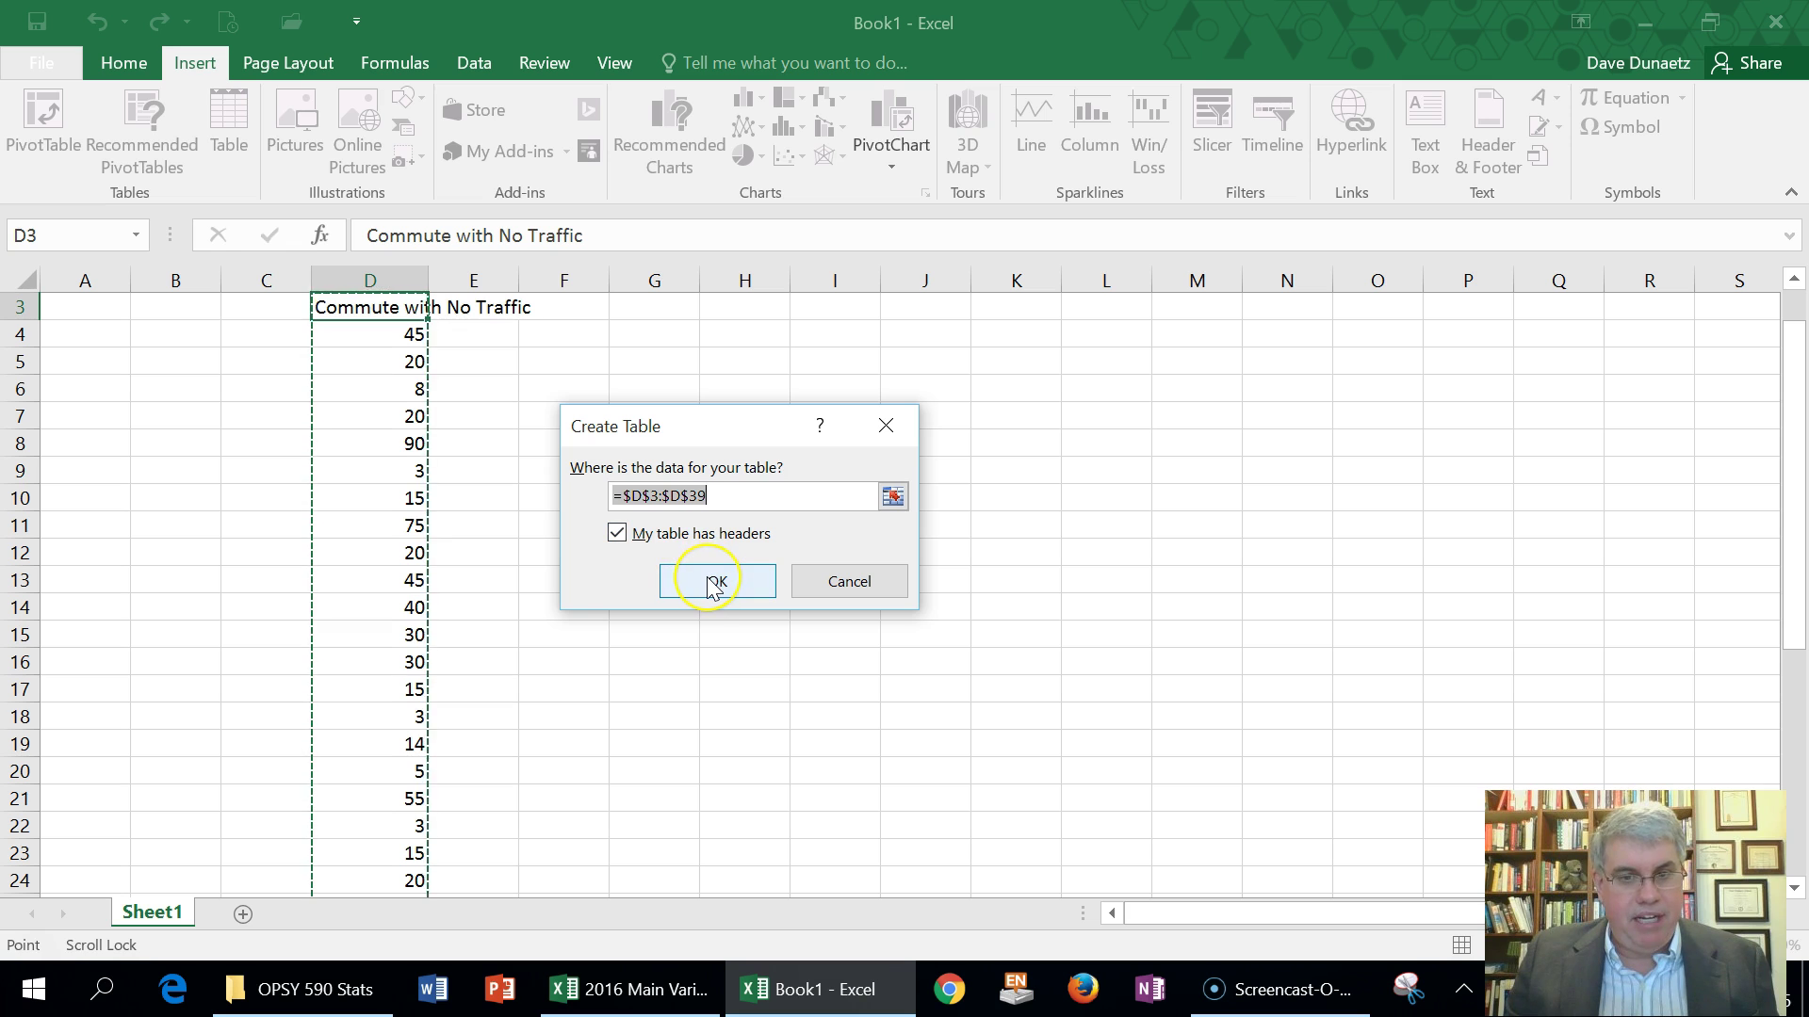
click(715, 582)
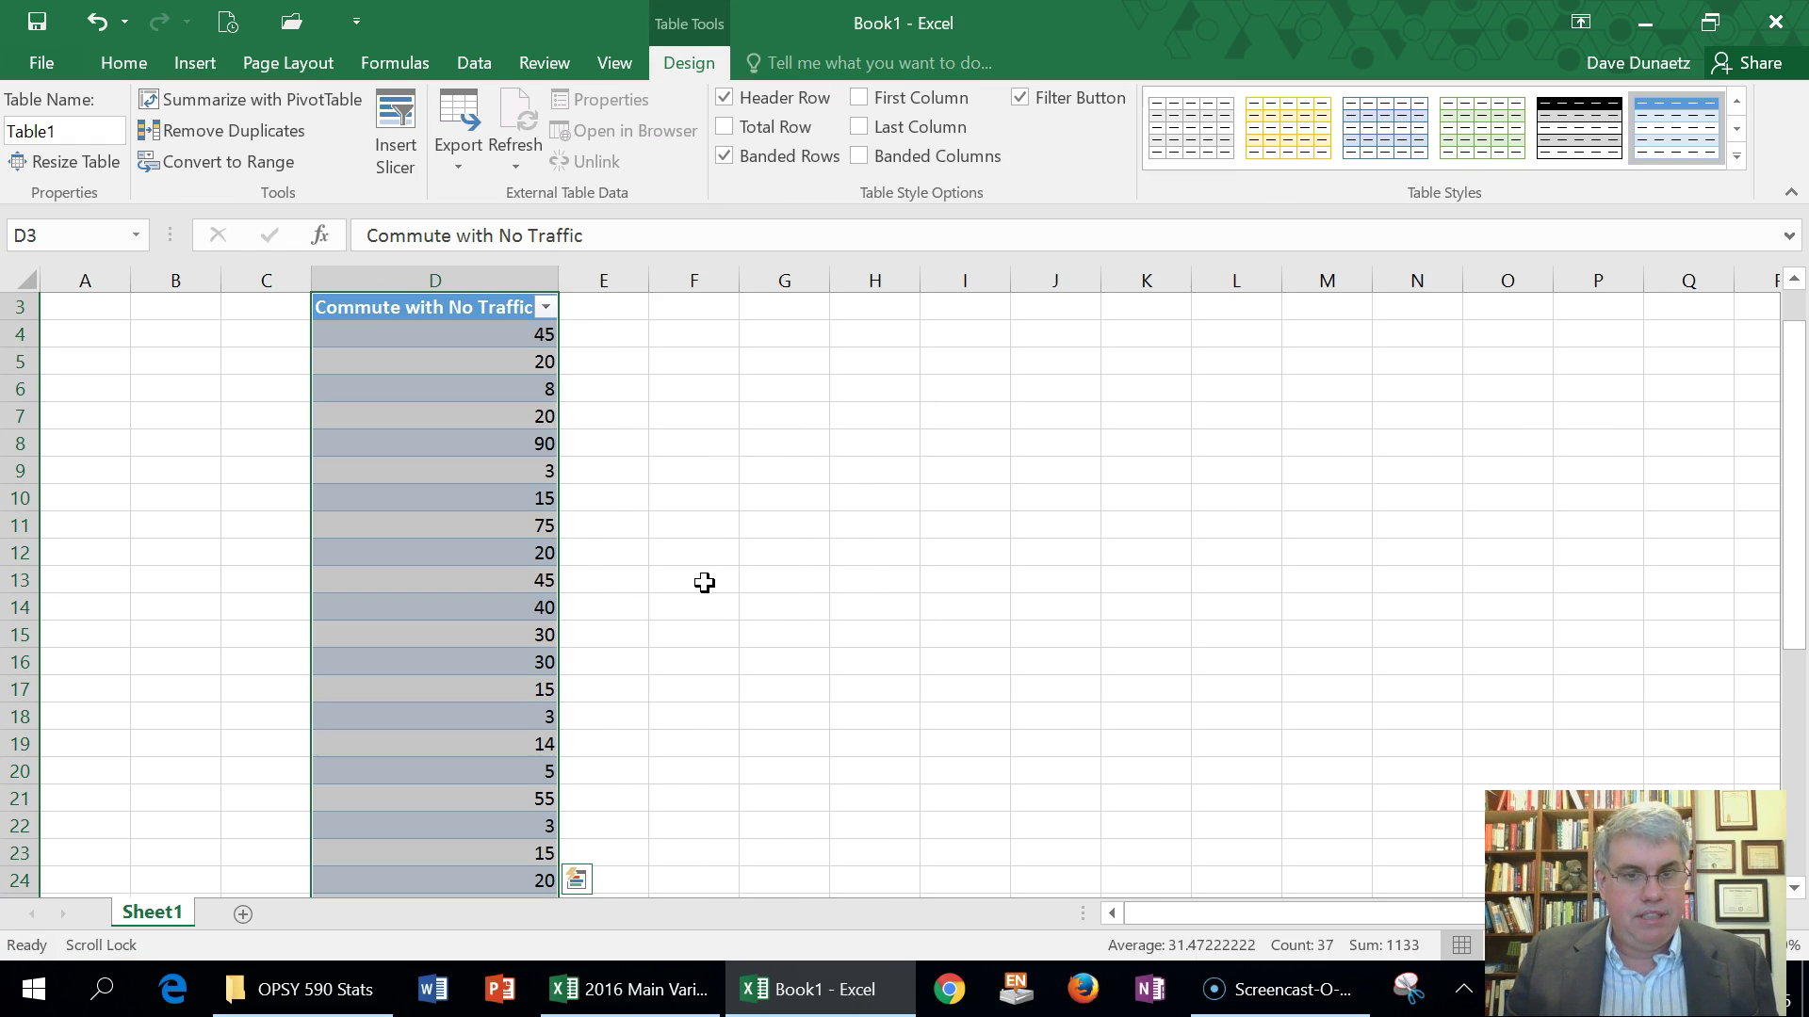
click(638, 533)
scroll(638, 533, up, 1)
scroll(638, 528, down, 10)
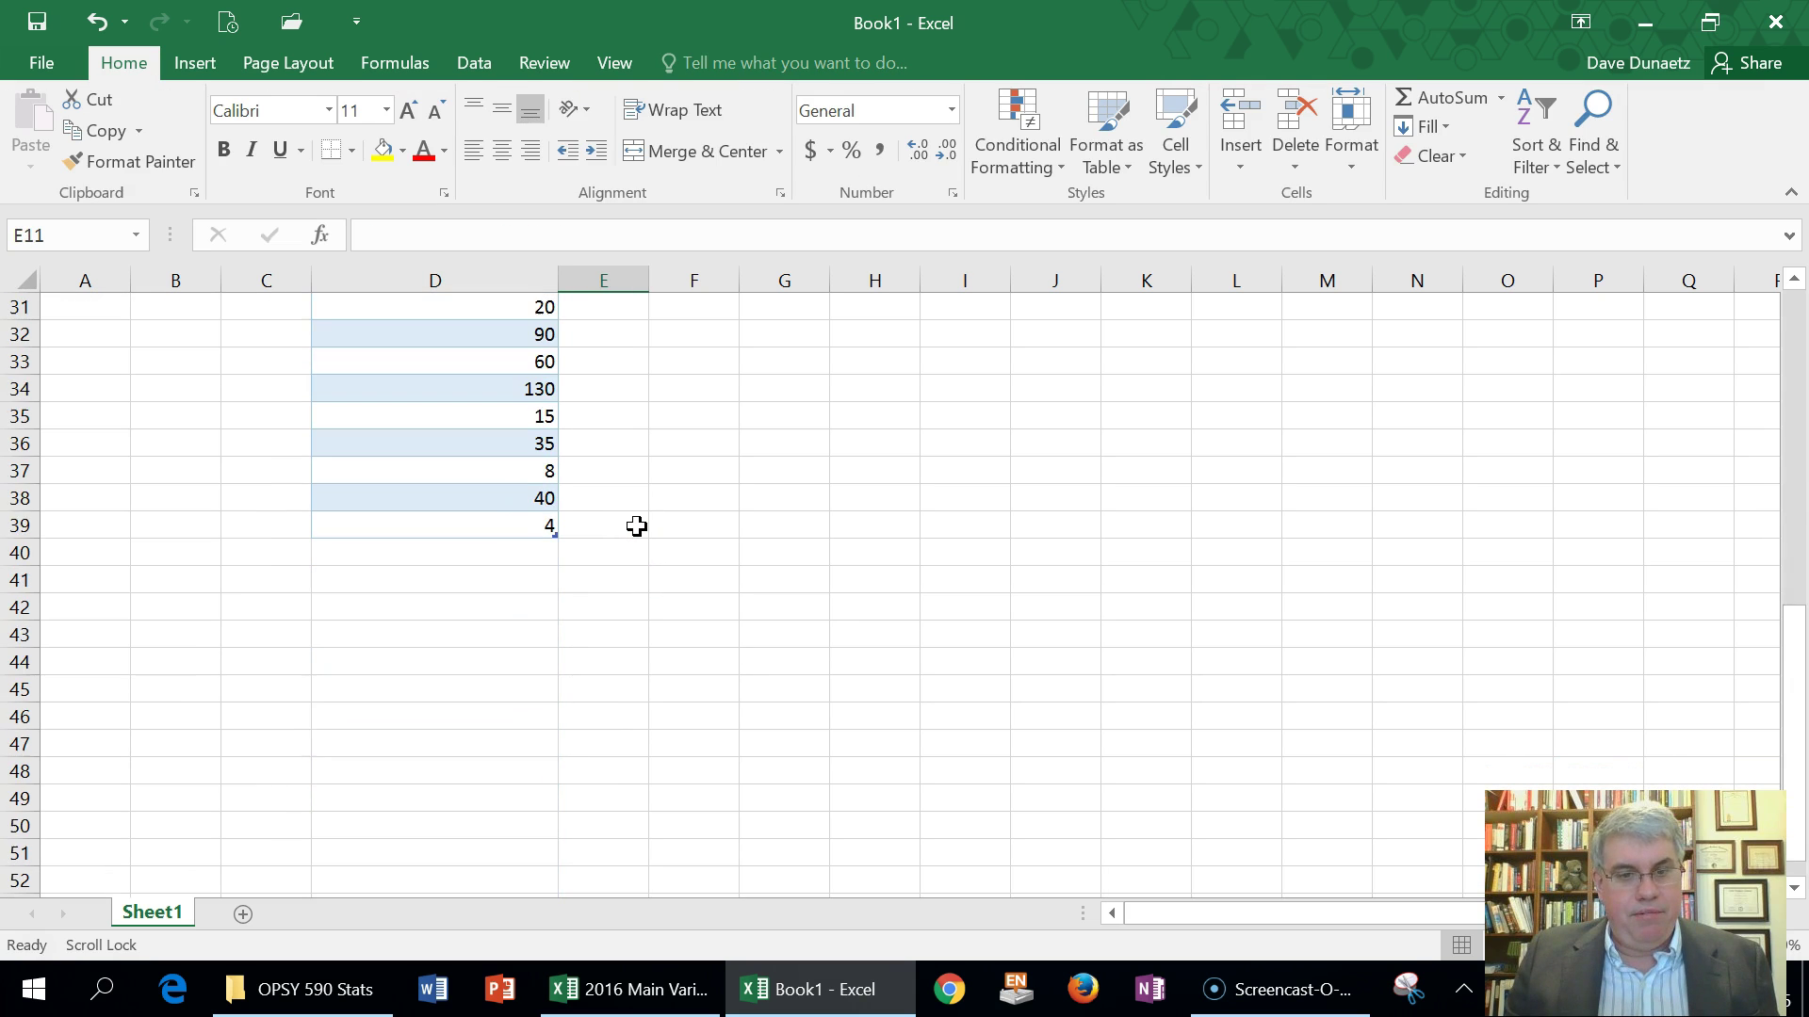
scroll(638, 526, up, 10)
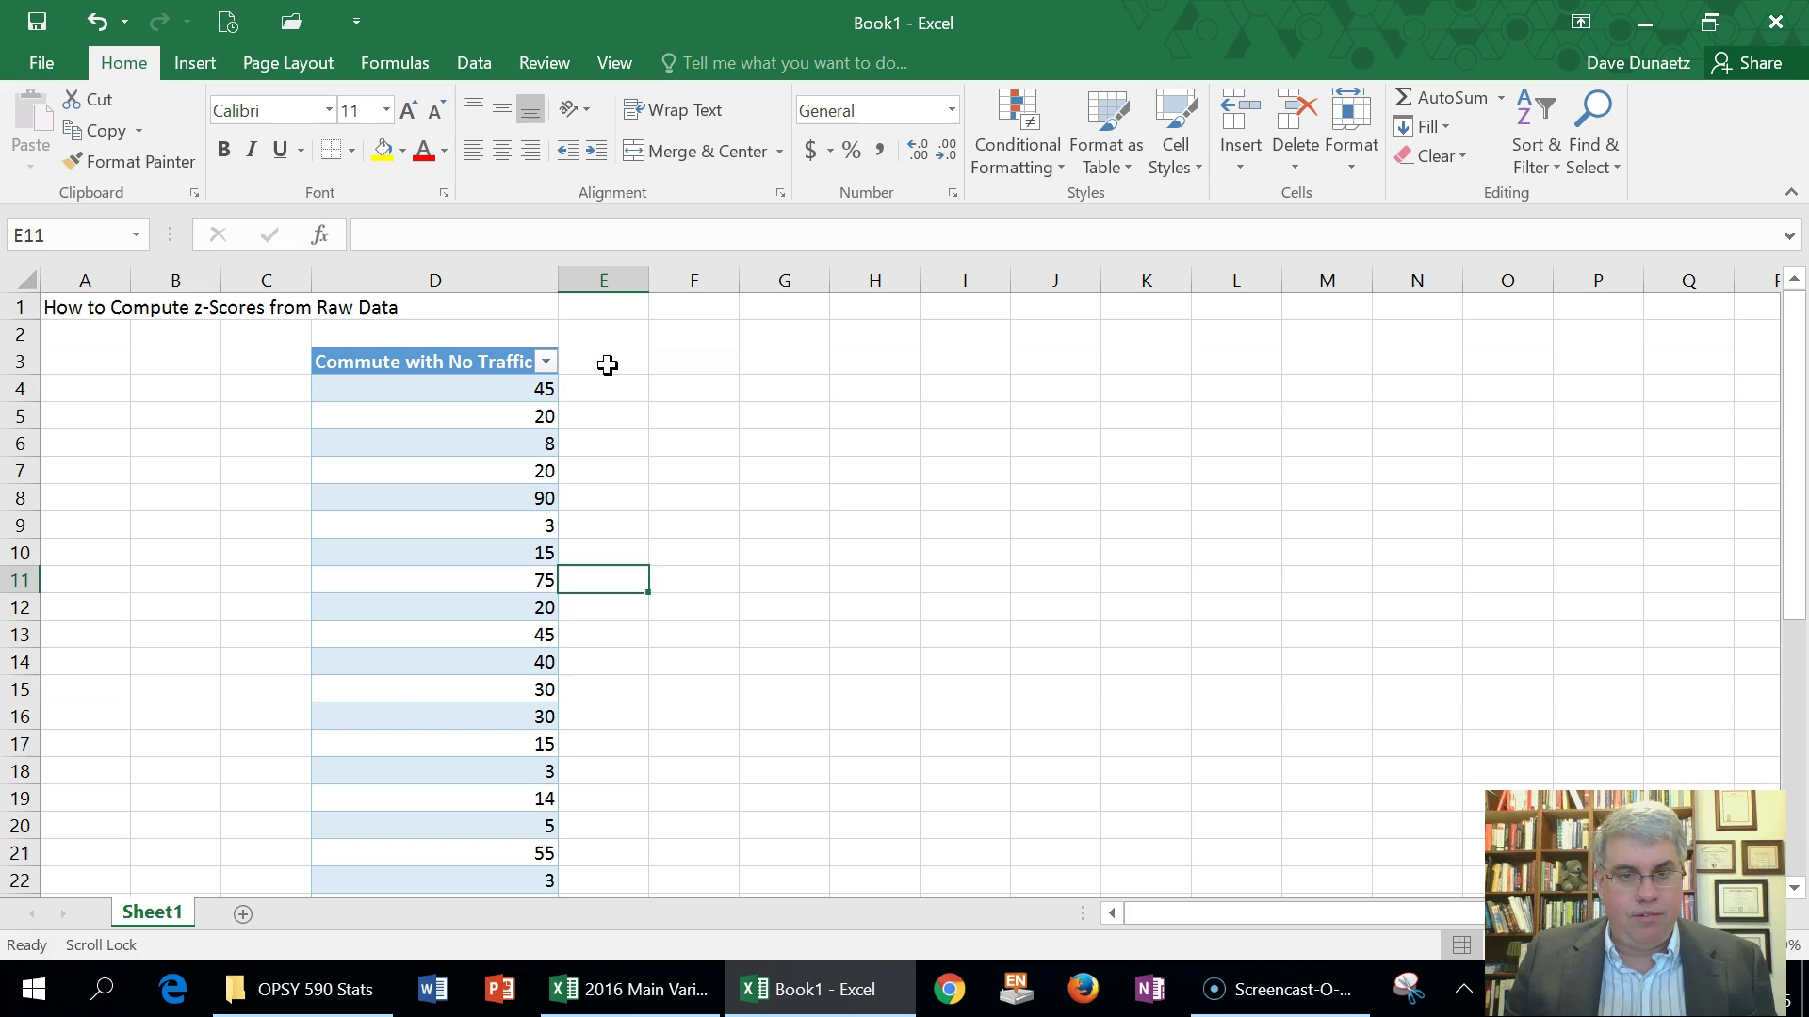
Add the header 'z-Score Commute with NT' in E3 and widen column E to fit it.
click(608, 366)
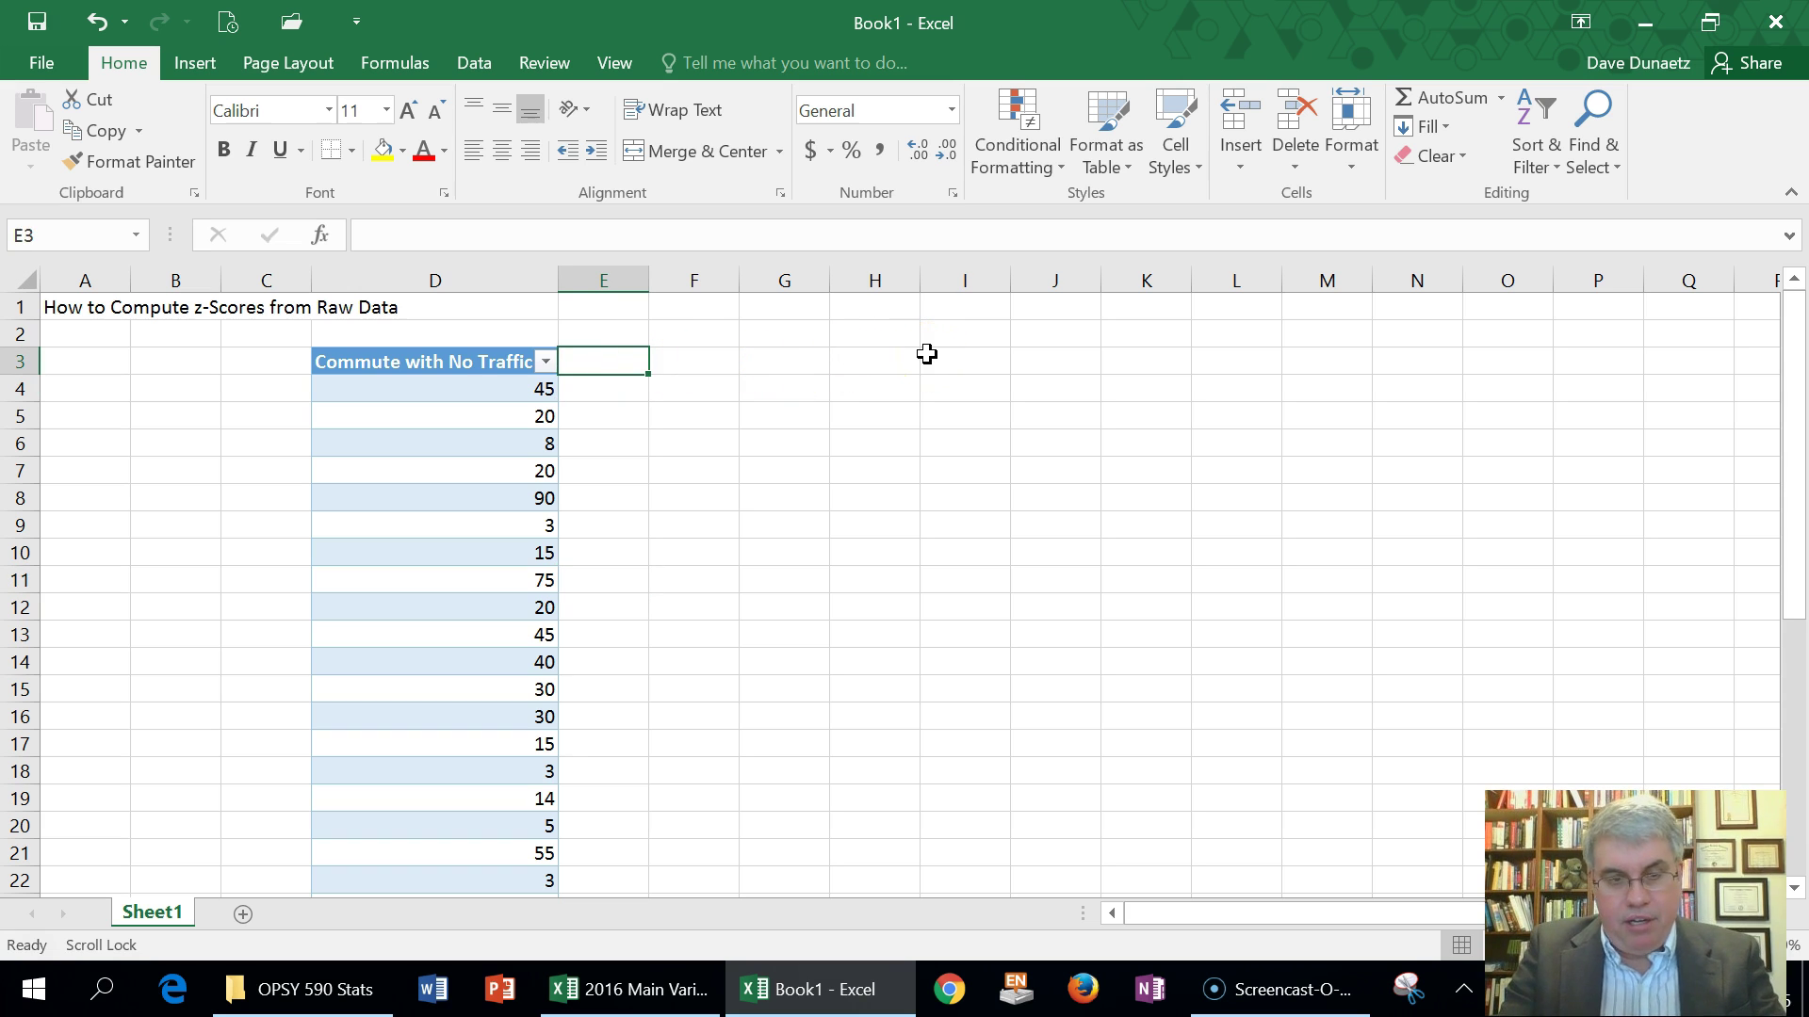
text(z-Score Comm)
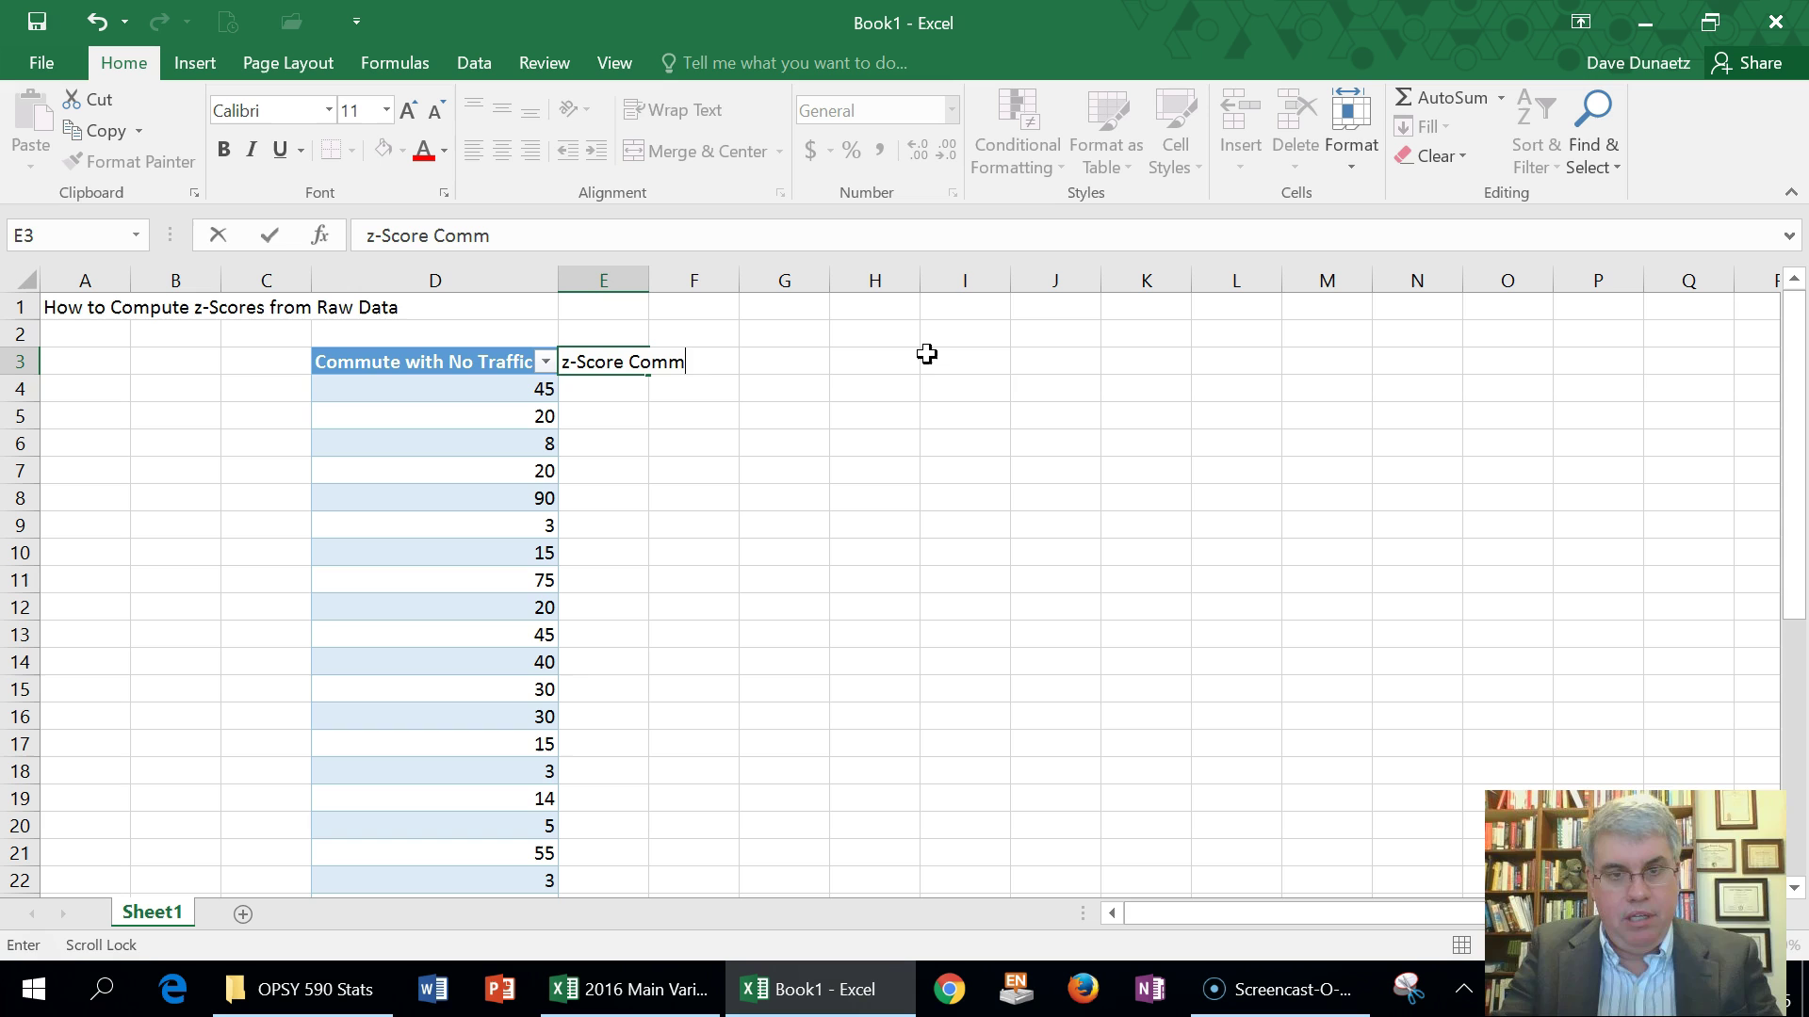
text(ute with NT)
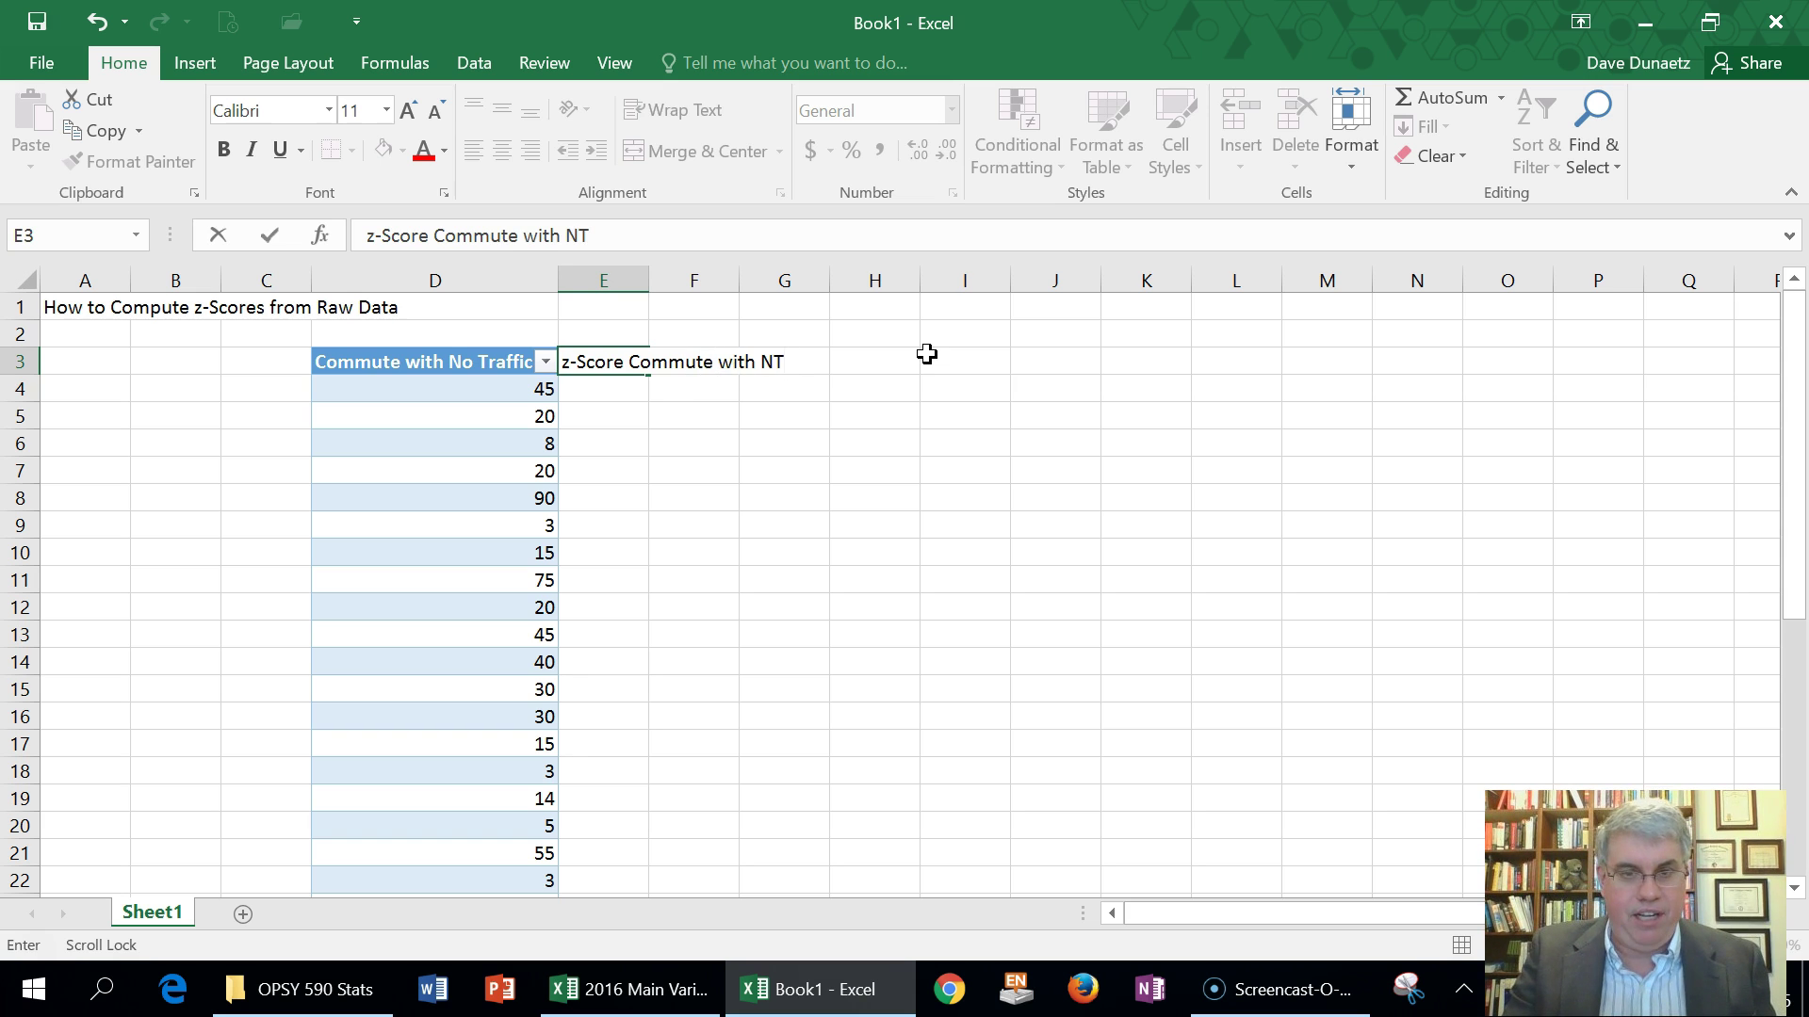
key(Return)
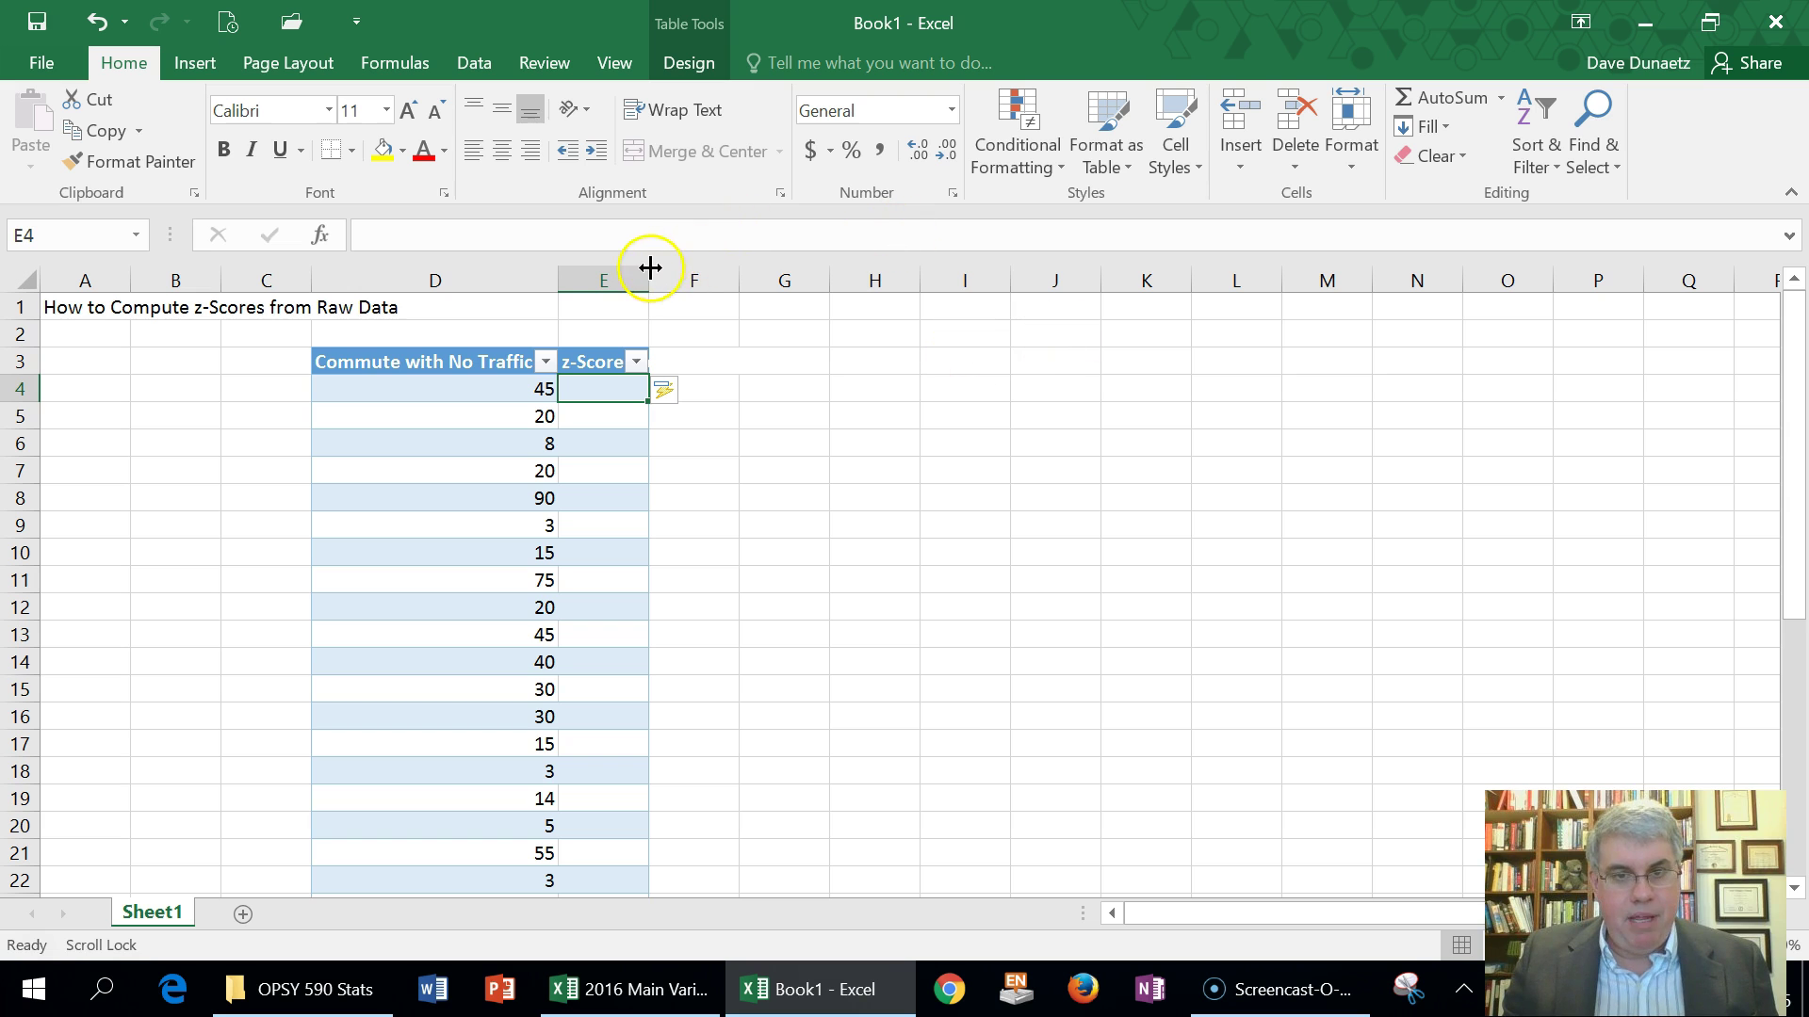
drag(647, 267, 824, 286)
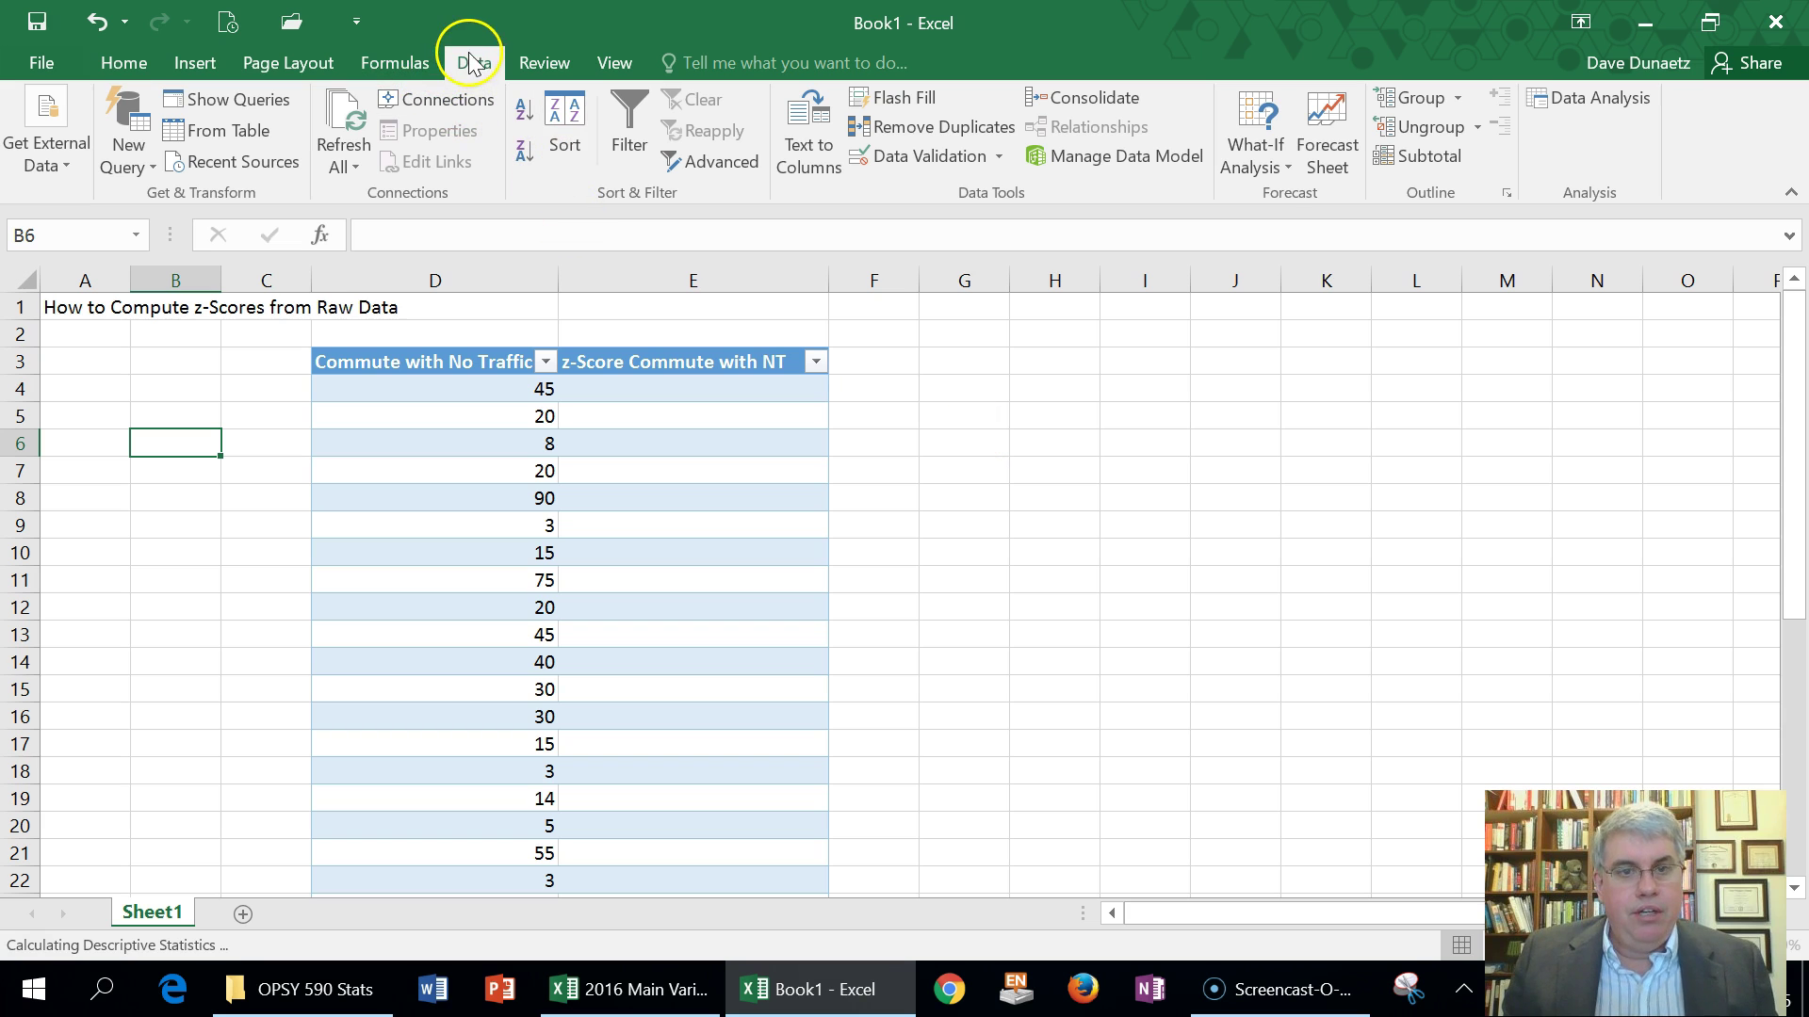
Run Descriptive Statistics on $D$3:$D$39 by columns with labels, outputting summary statistics at G3.
click(1571, 97)
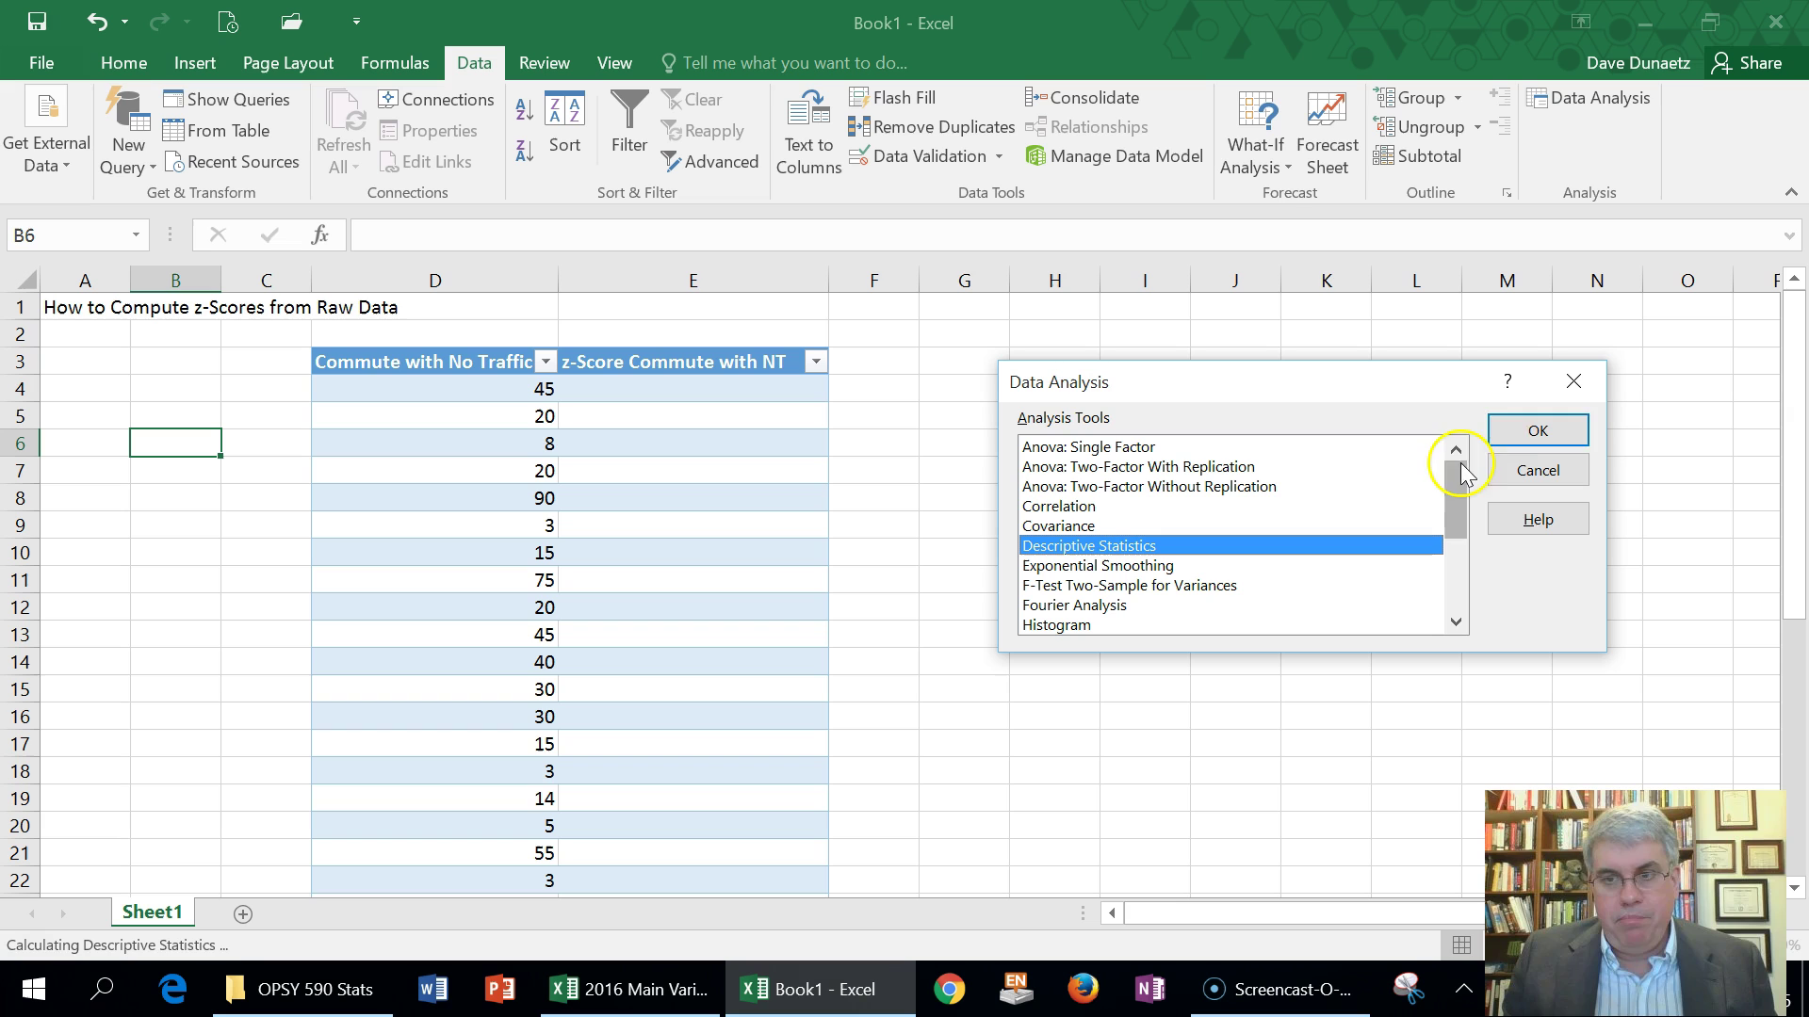
click(1534, 429)
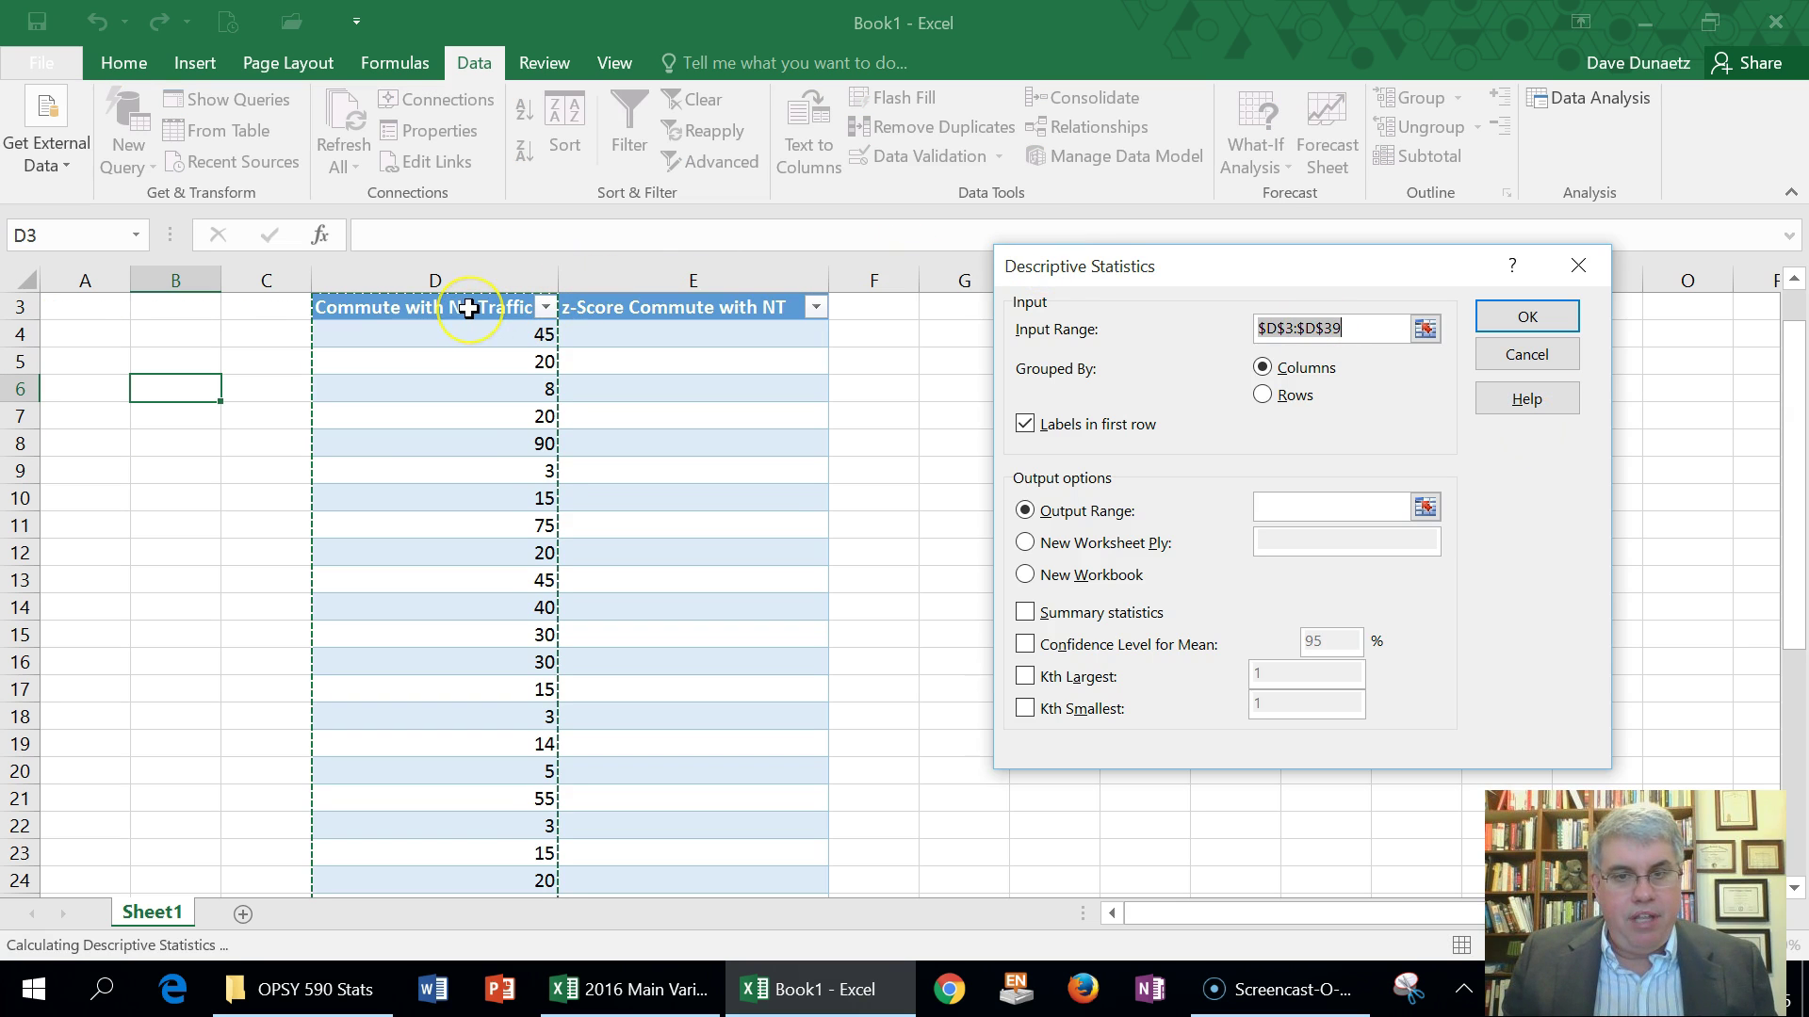
scroll(470, 310, down, 8)
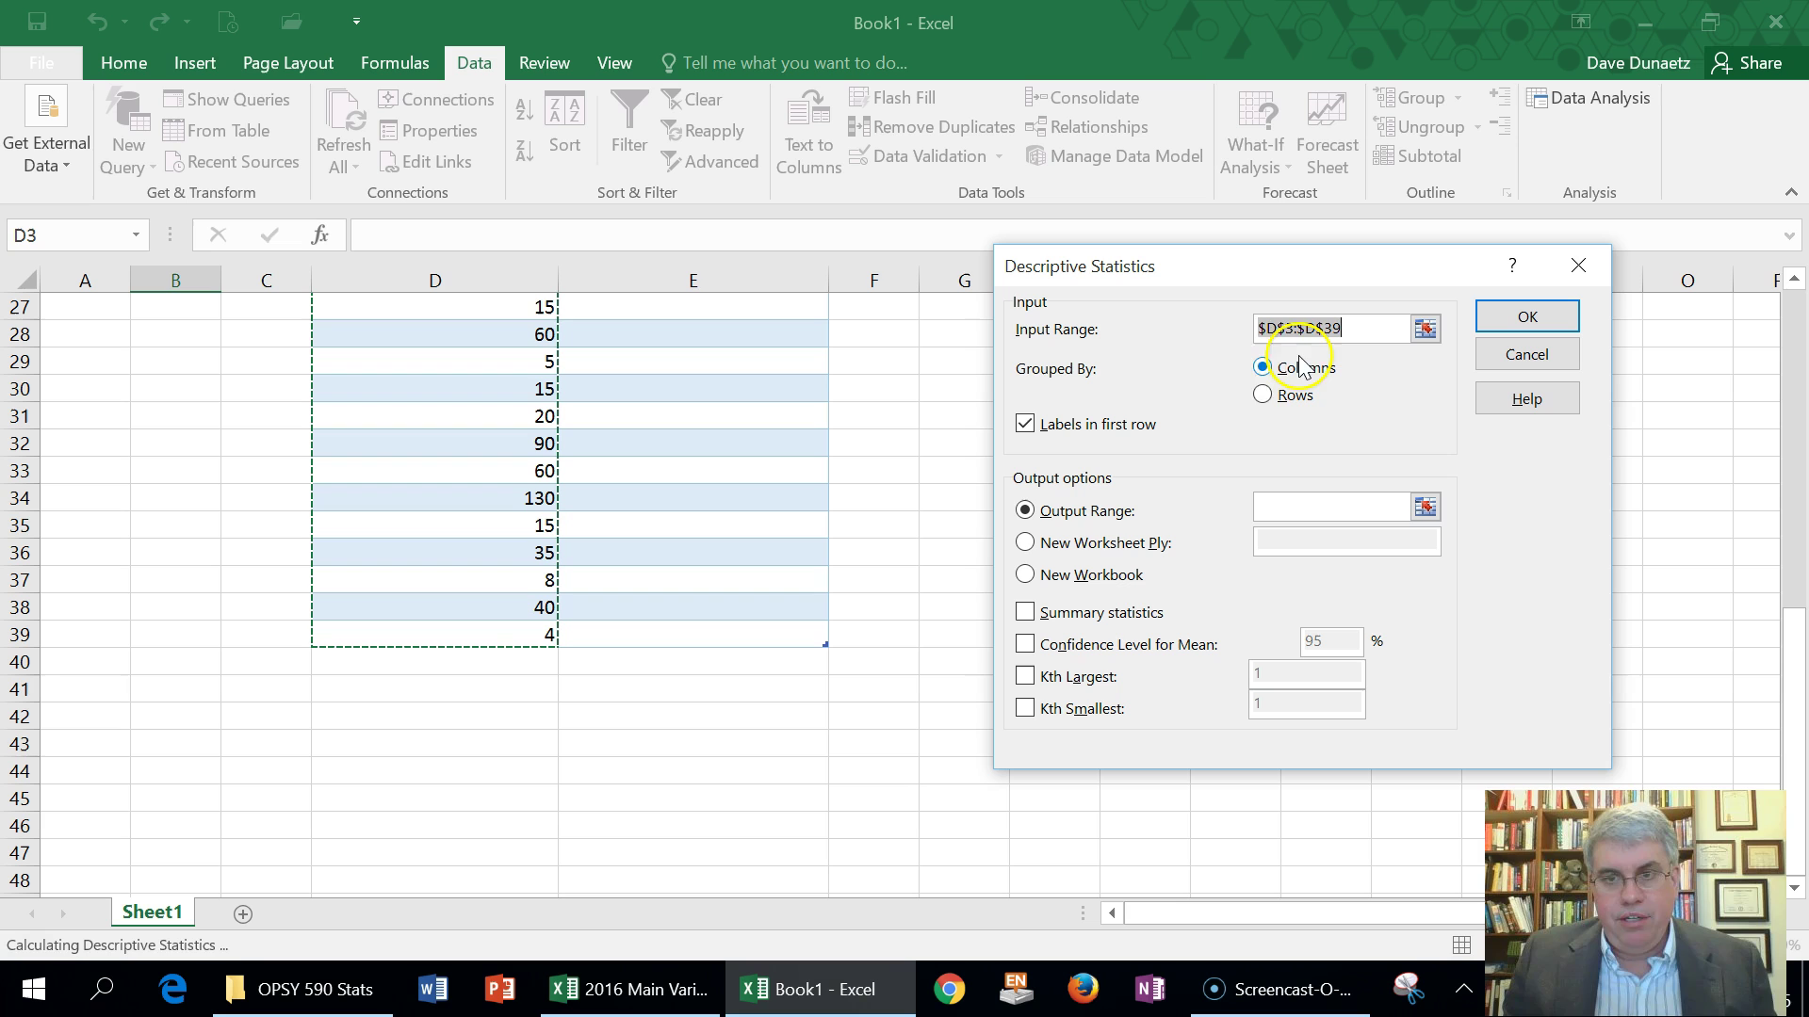
click(1262, 370)
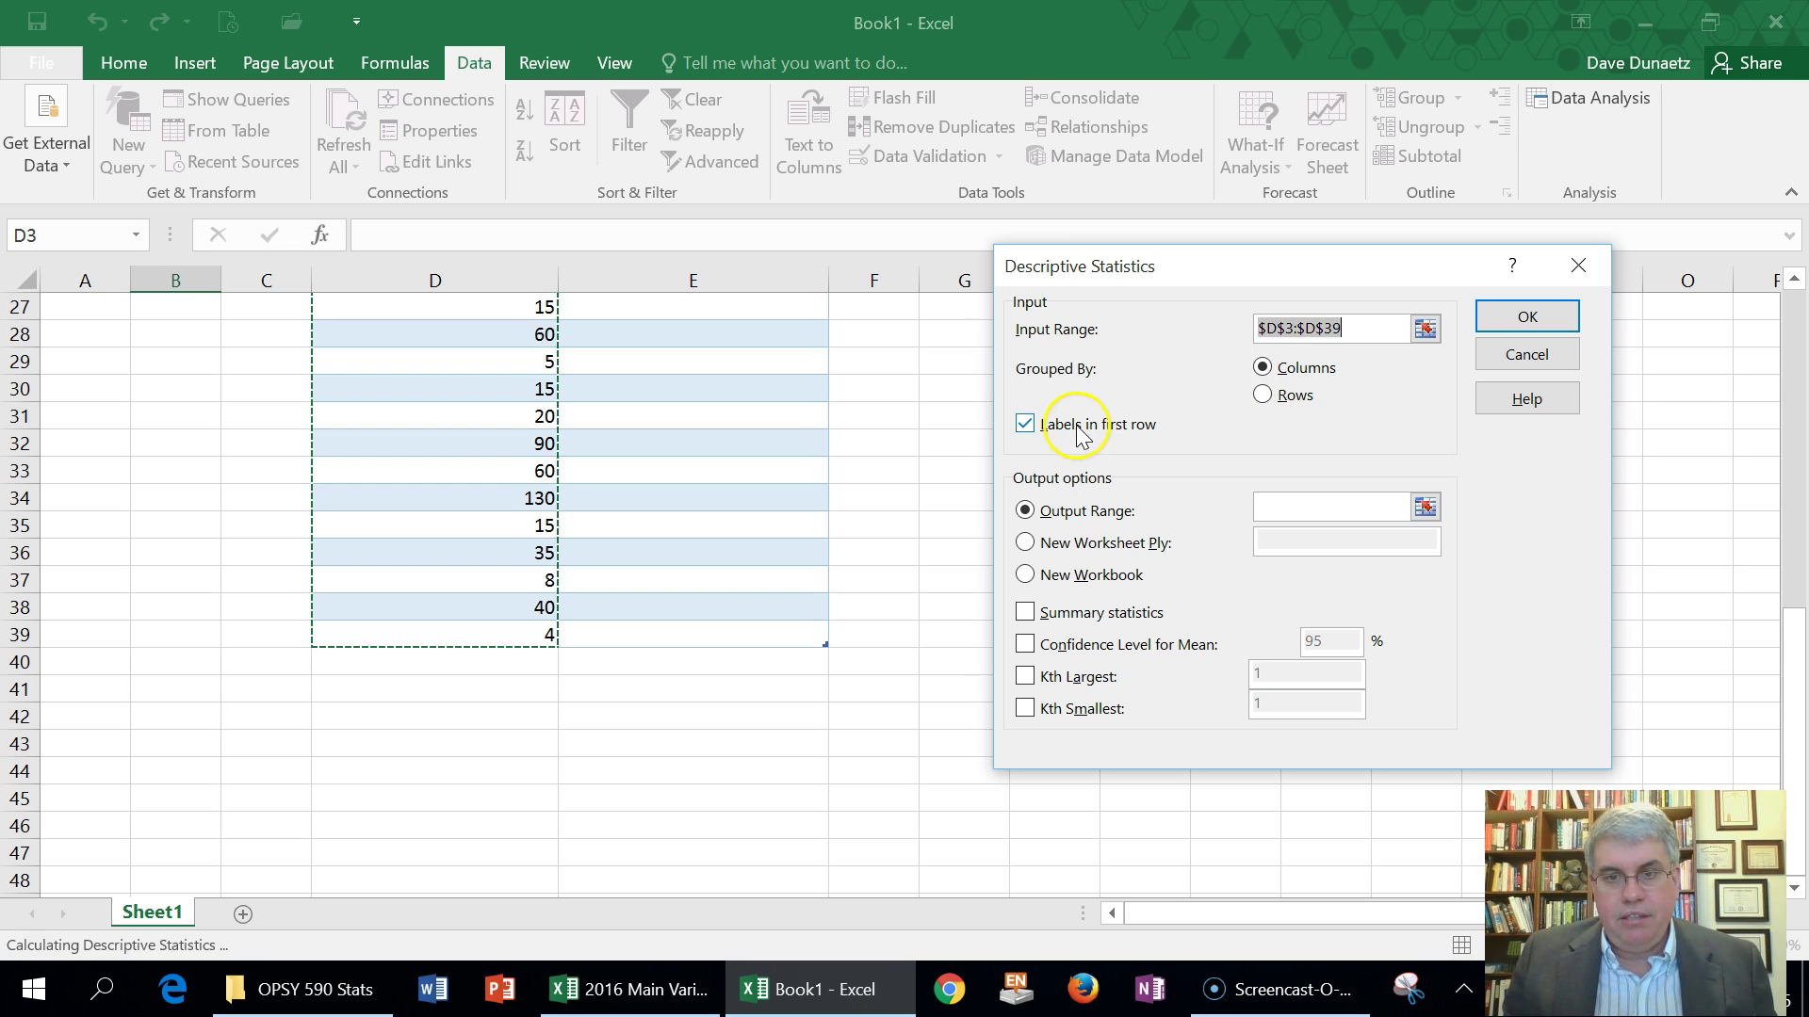
scroll(896, 505, up, 9)
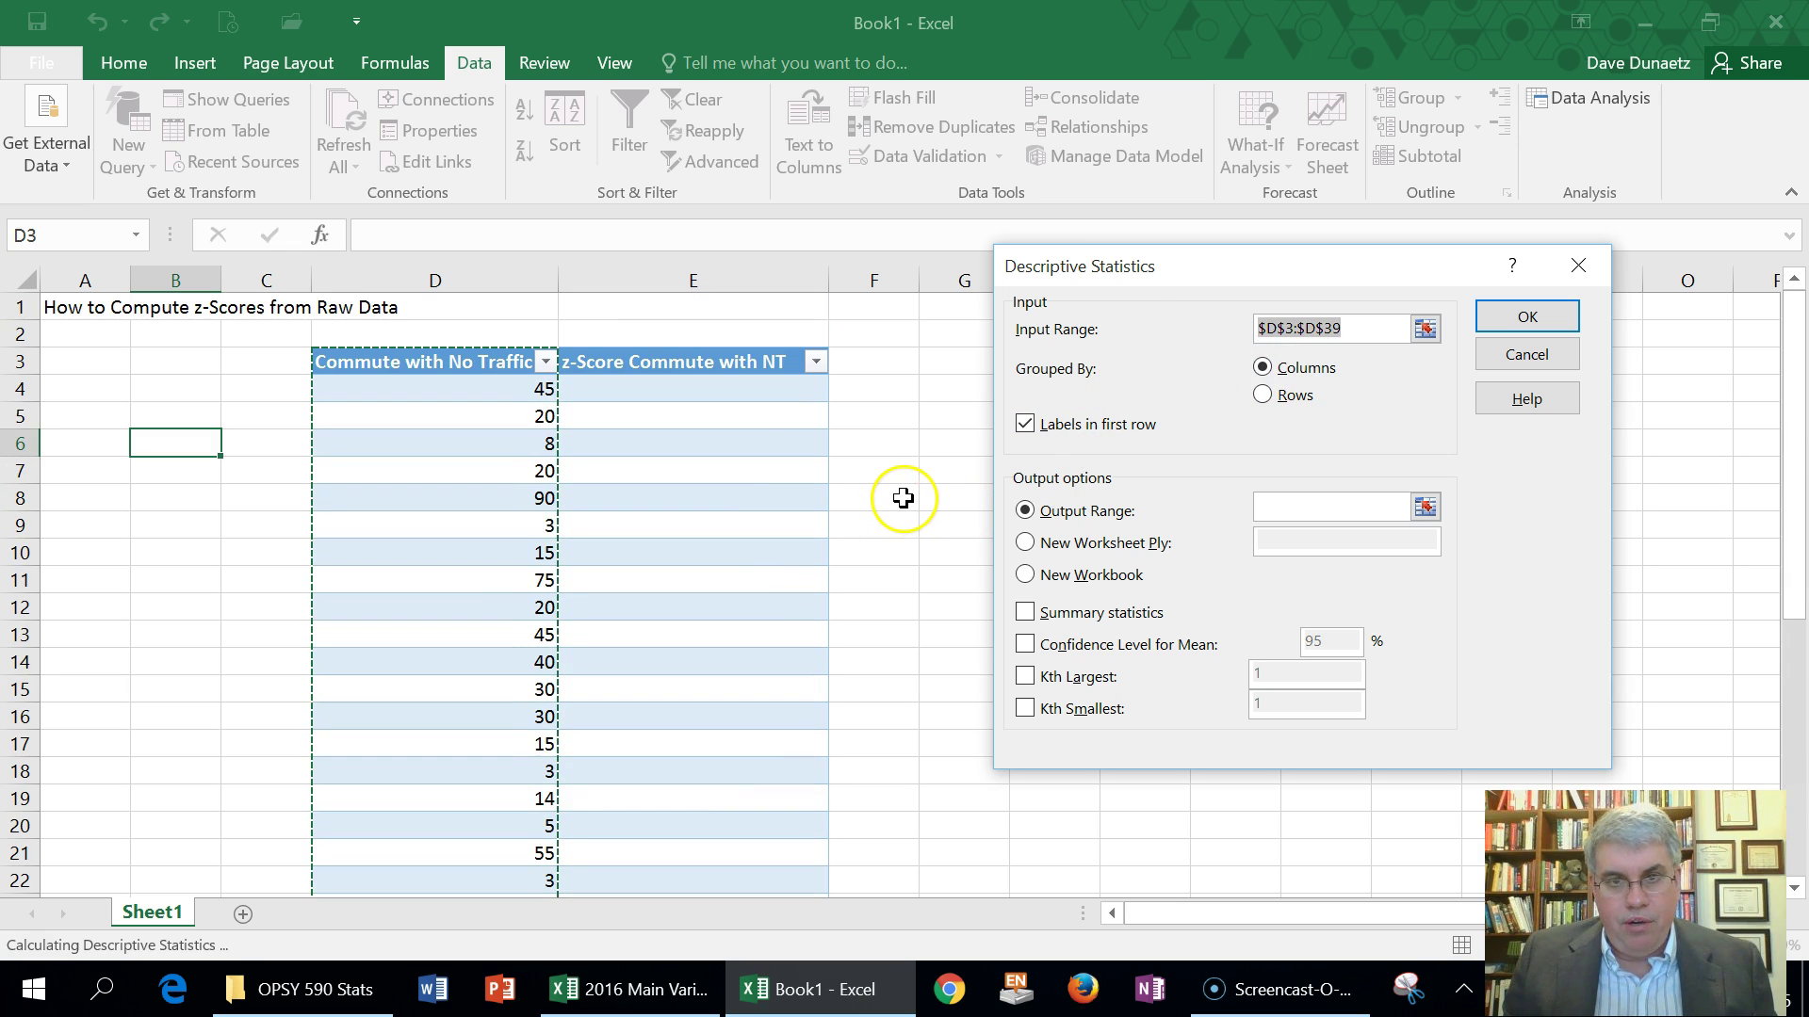
click(1025, 511)
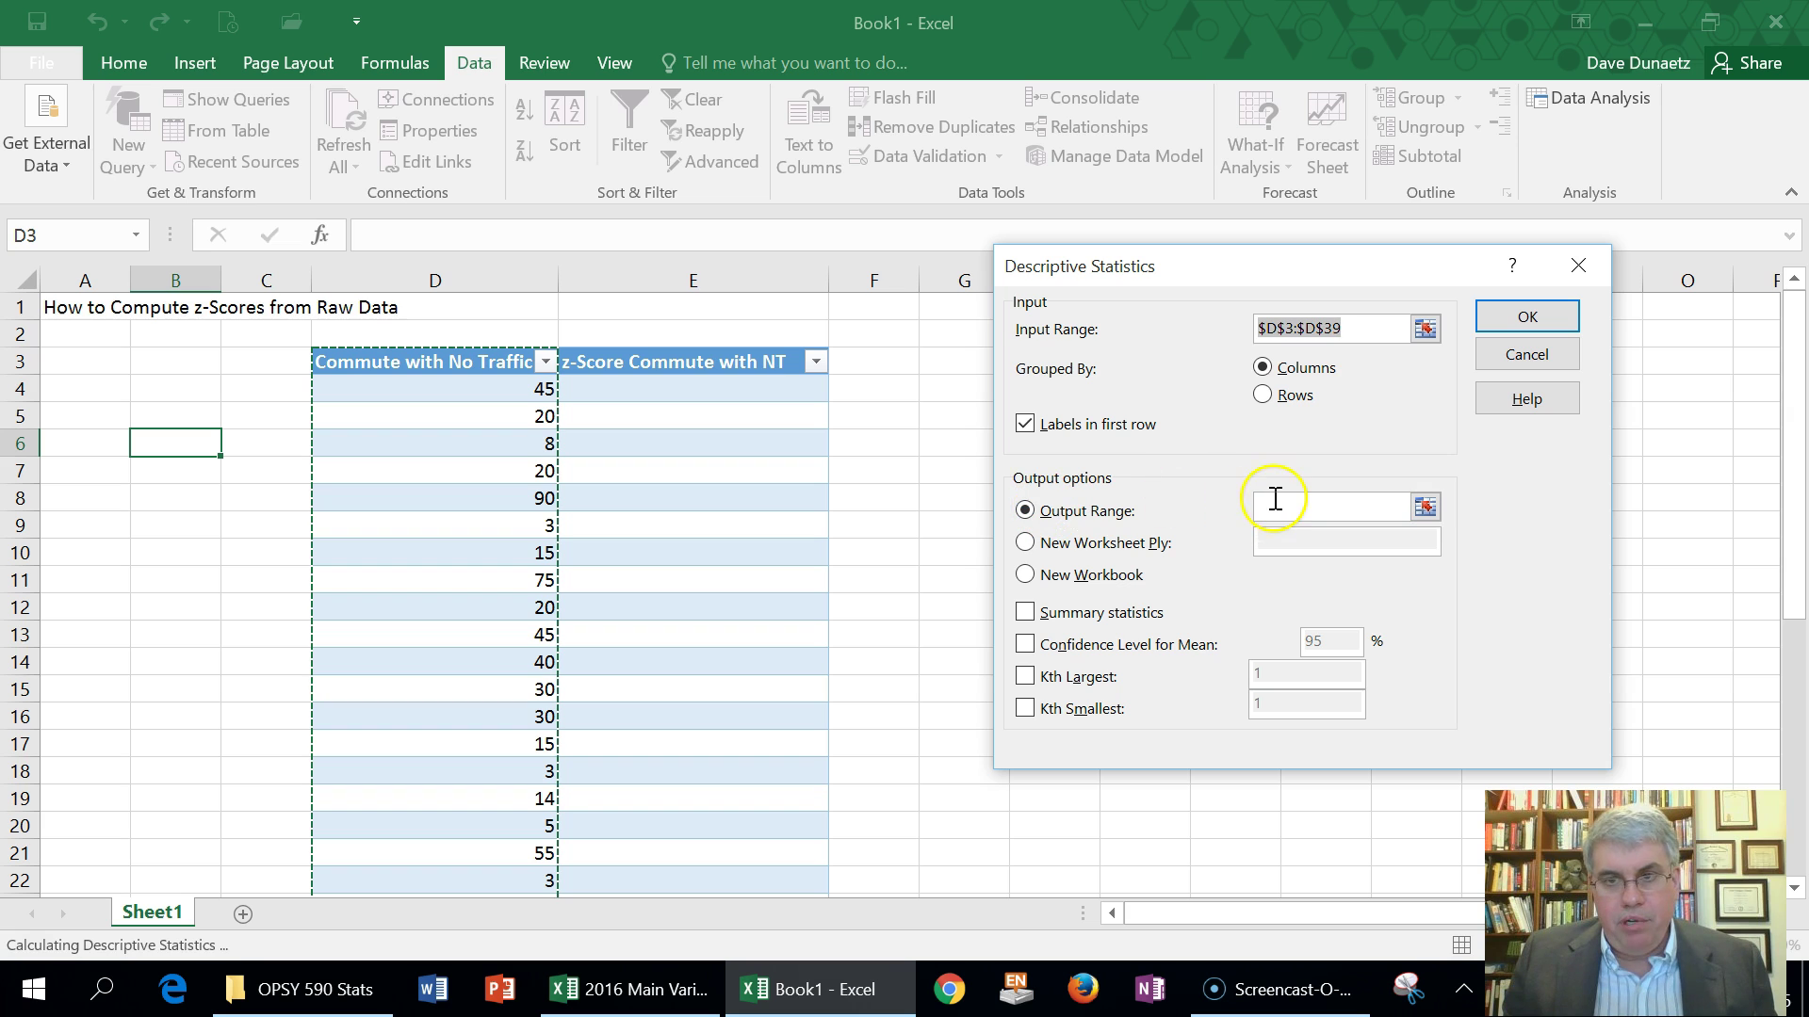
click(1263, 515)
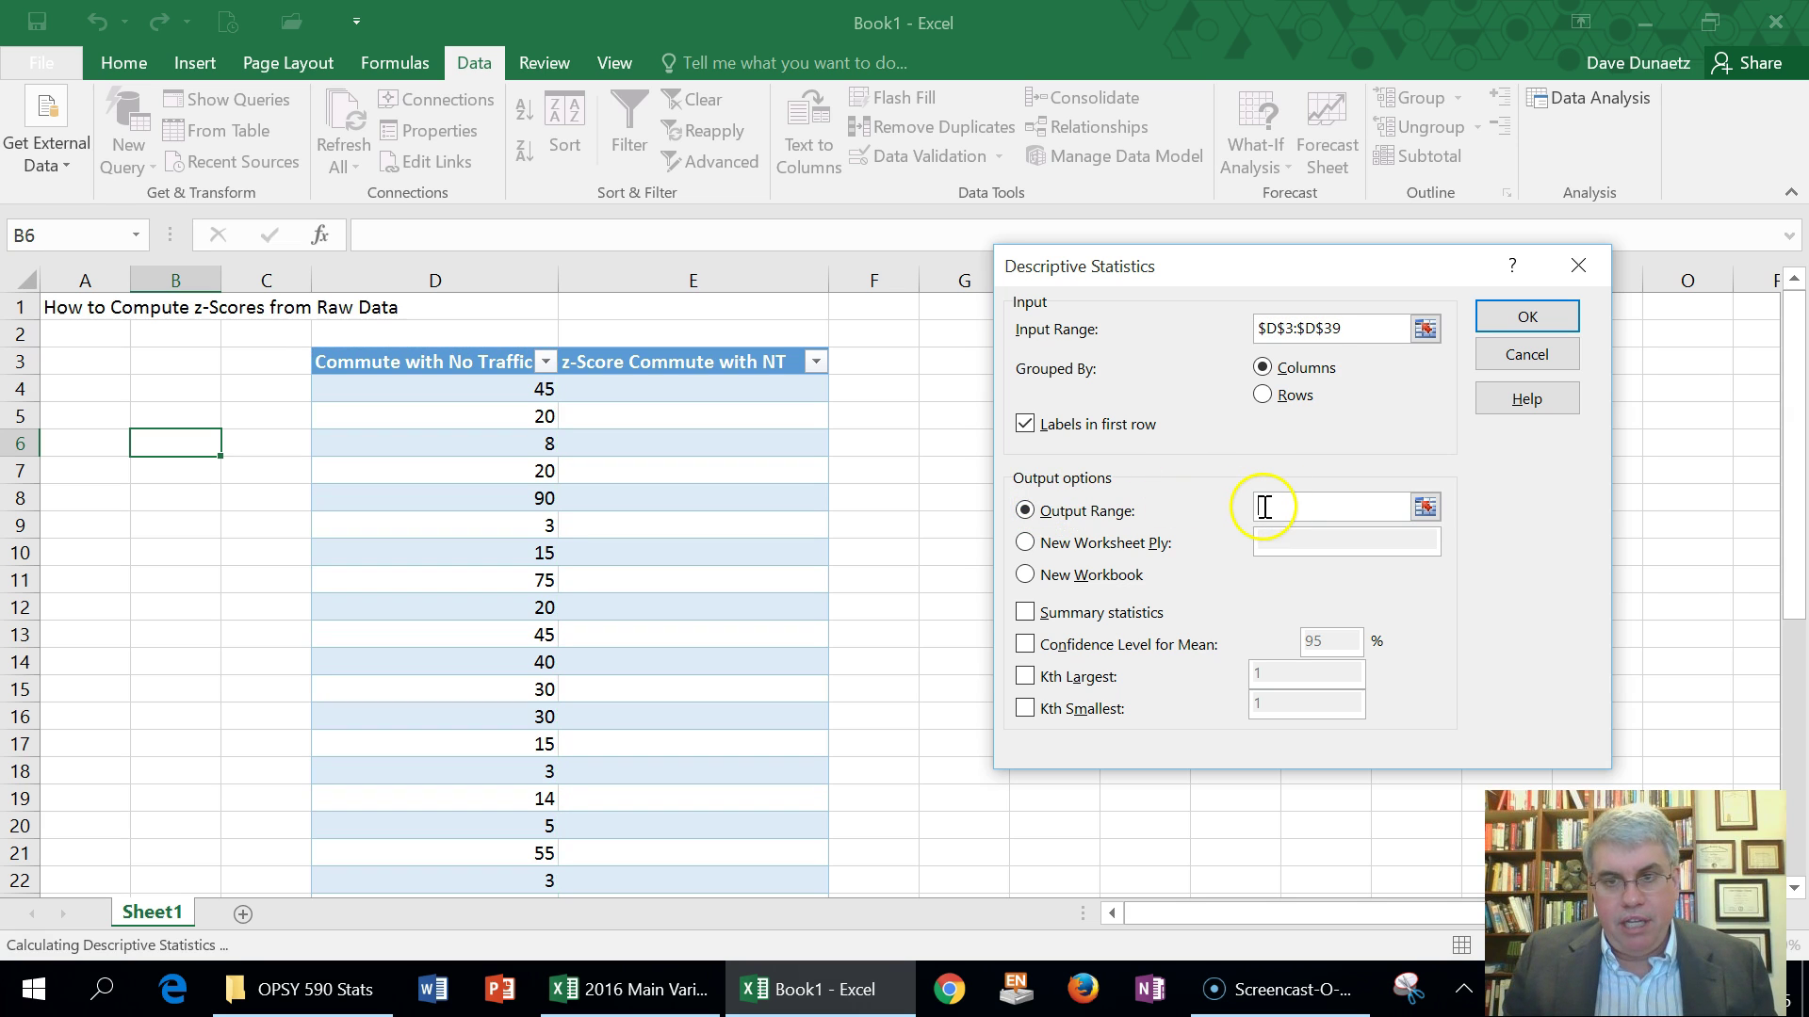
click(952, 359)
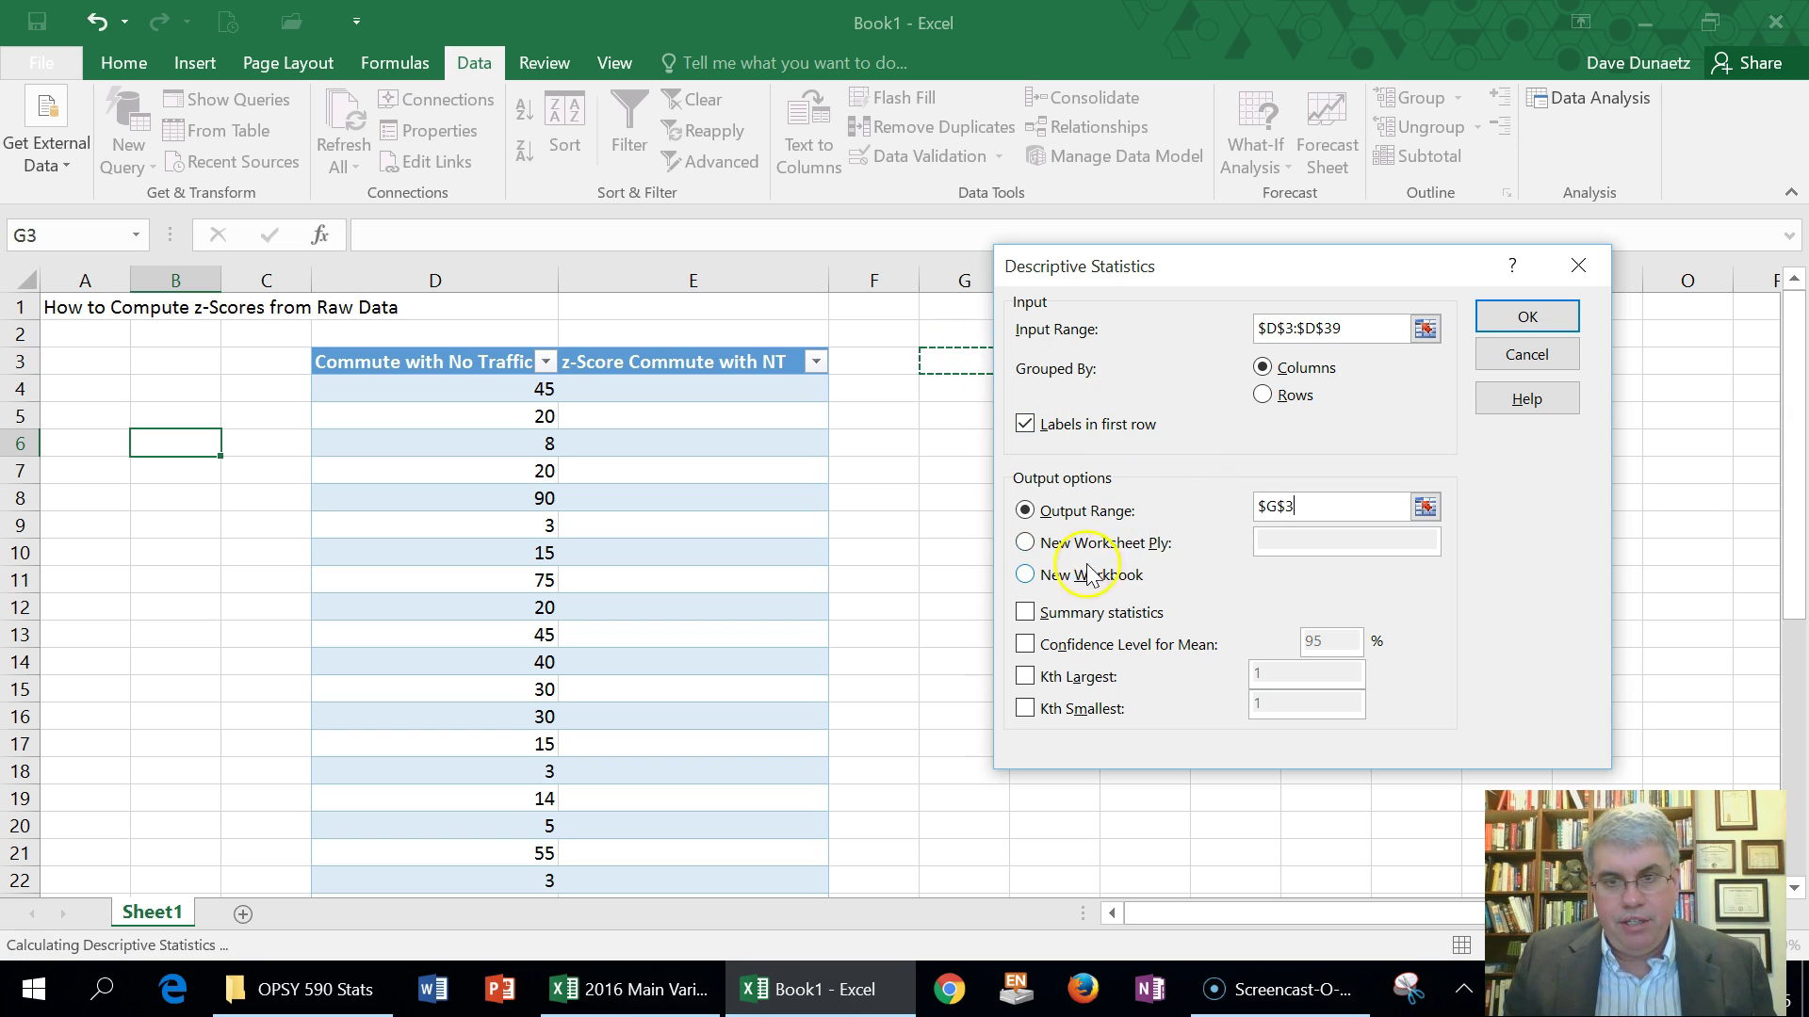
click(1026, 614)
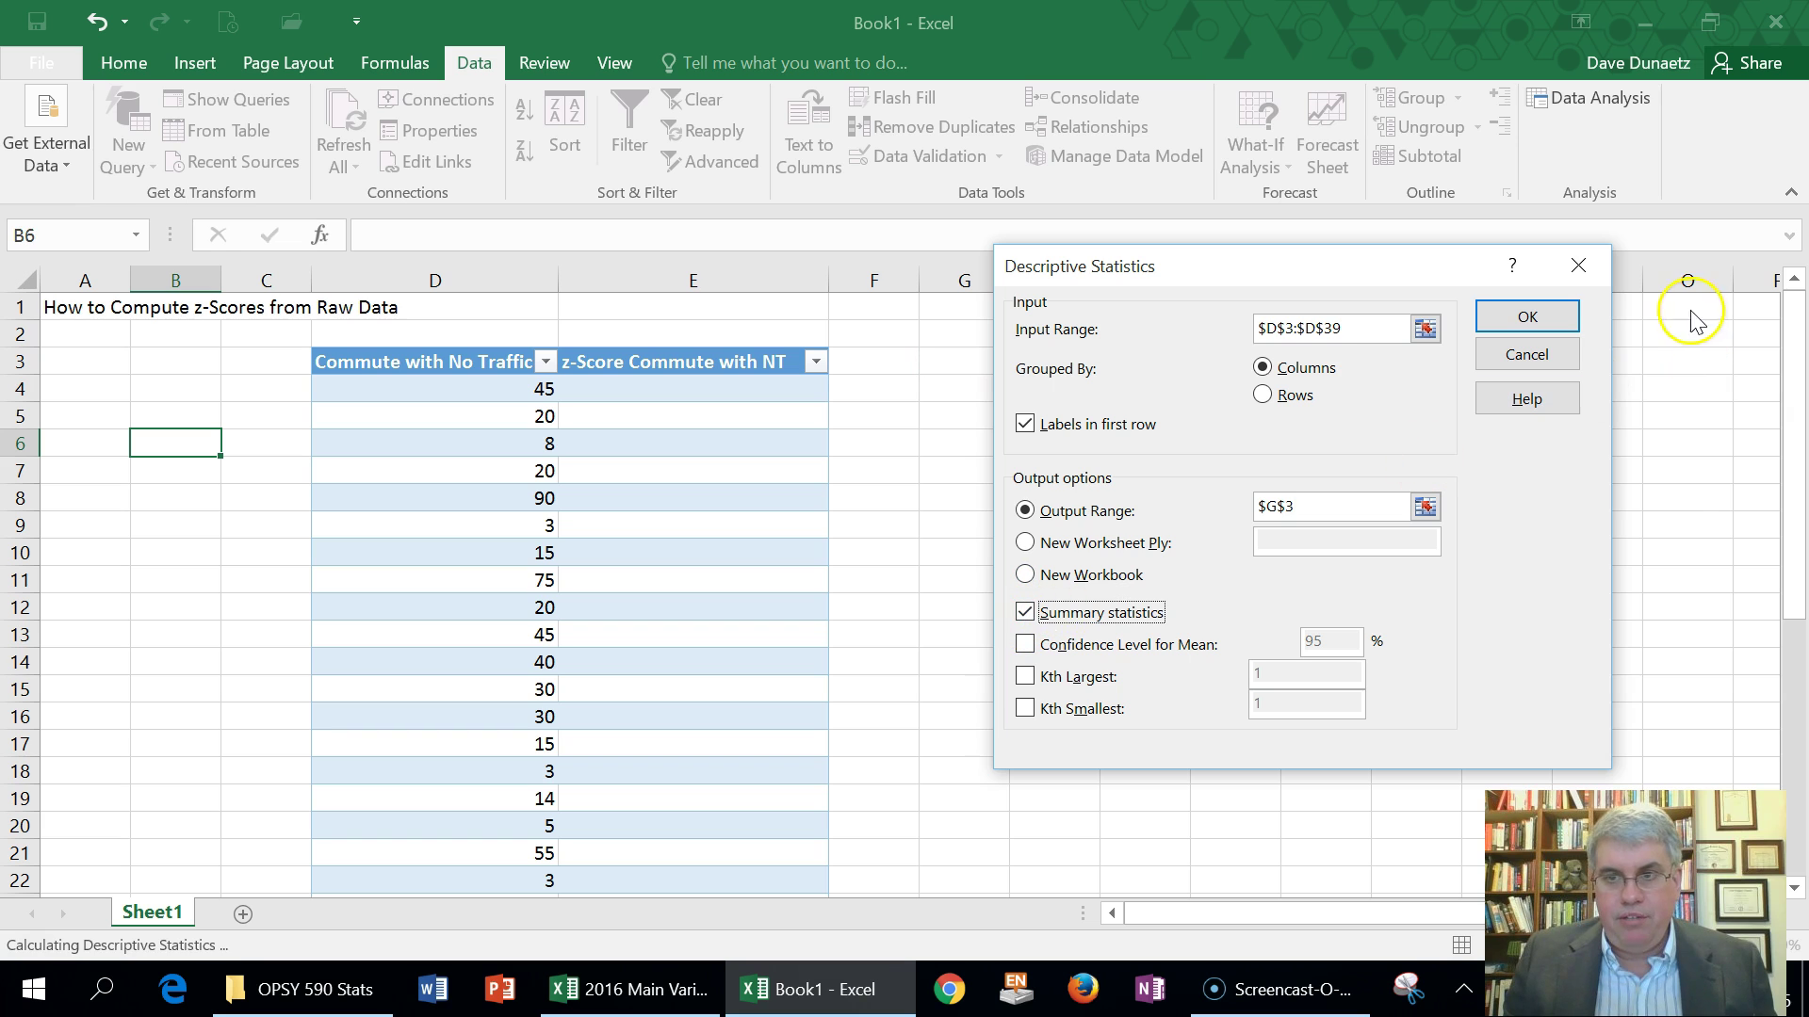
click(1528, 318)
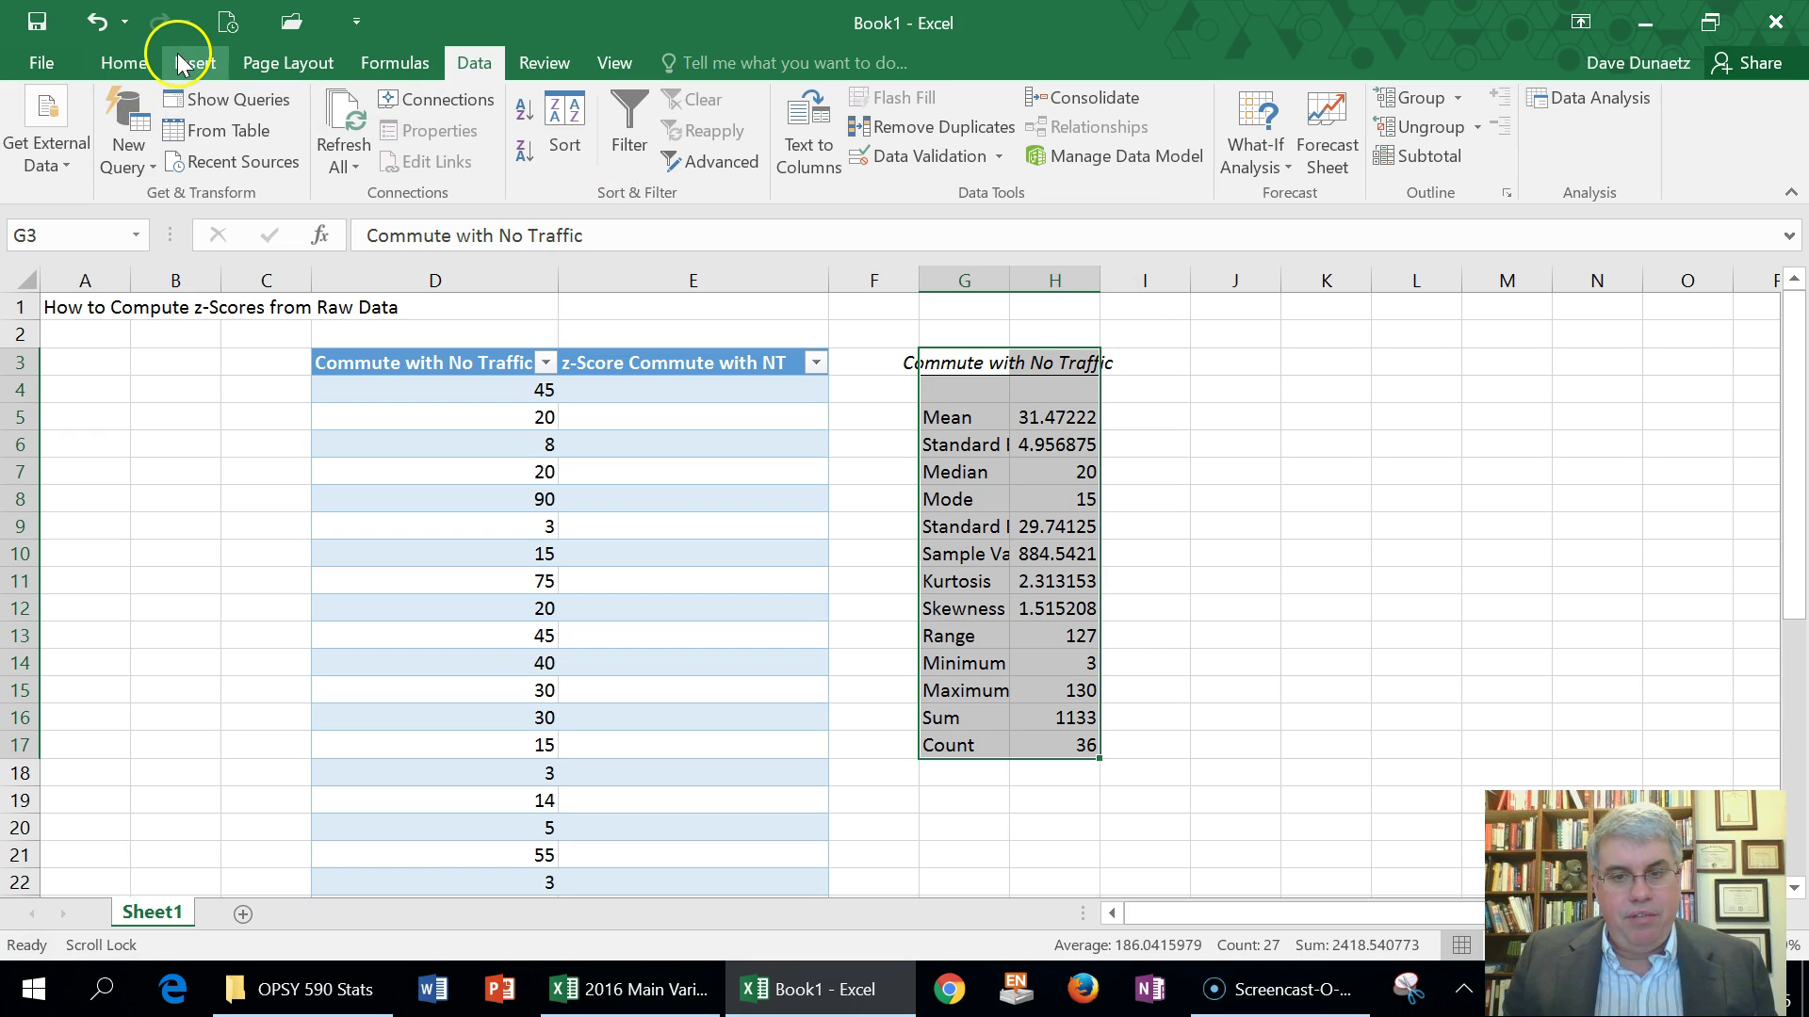
Format the statistics in G3:H17 as Number with two decimals and widen column G.
click(123, 62)
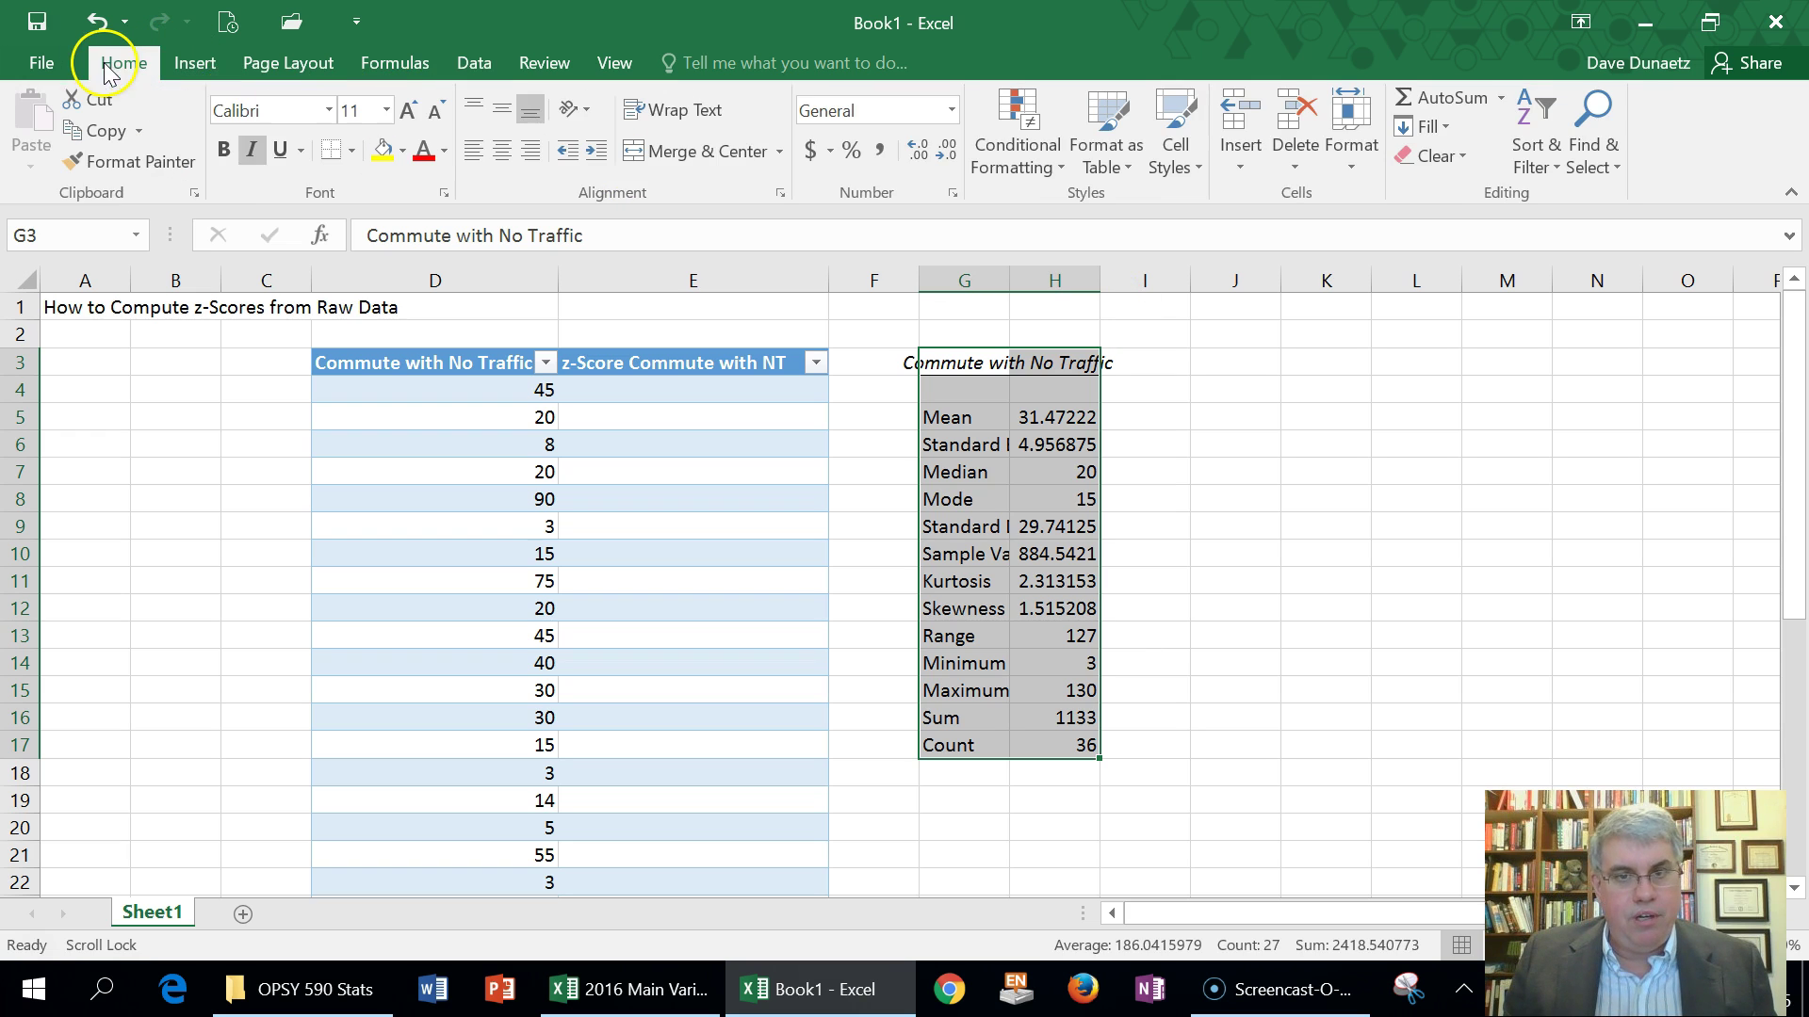
click(952, 115)
click(910, 198)
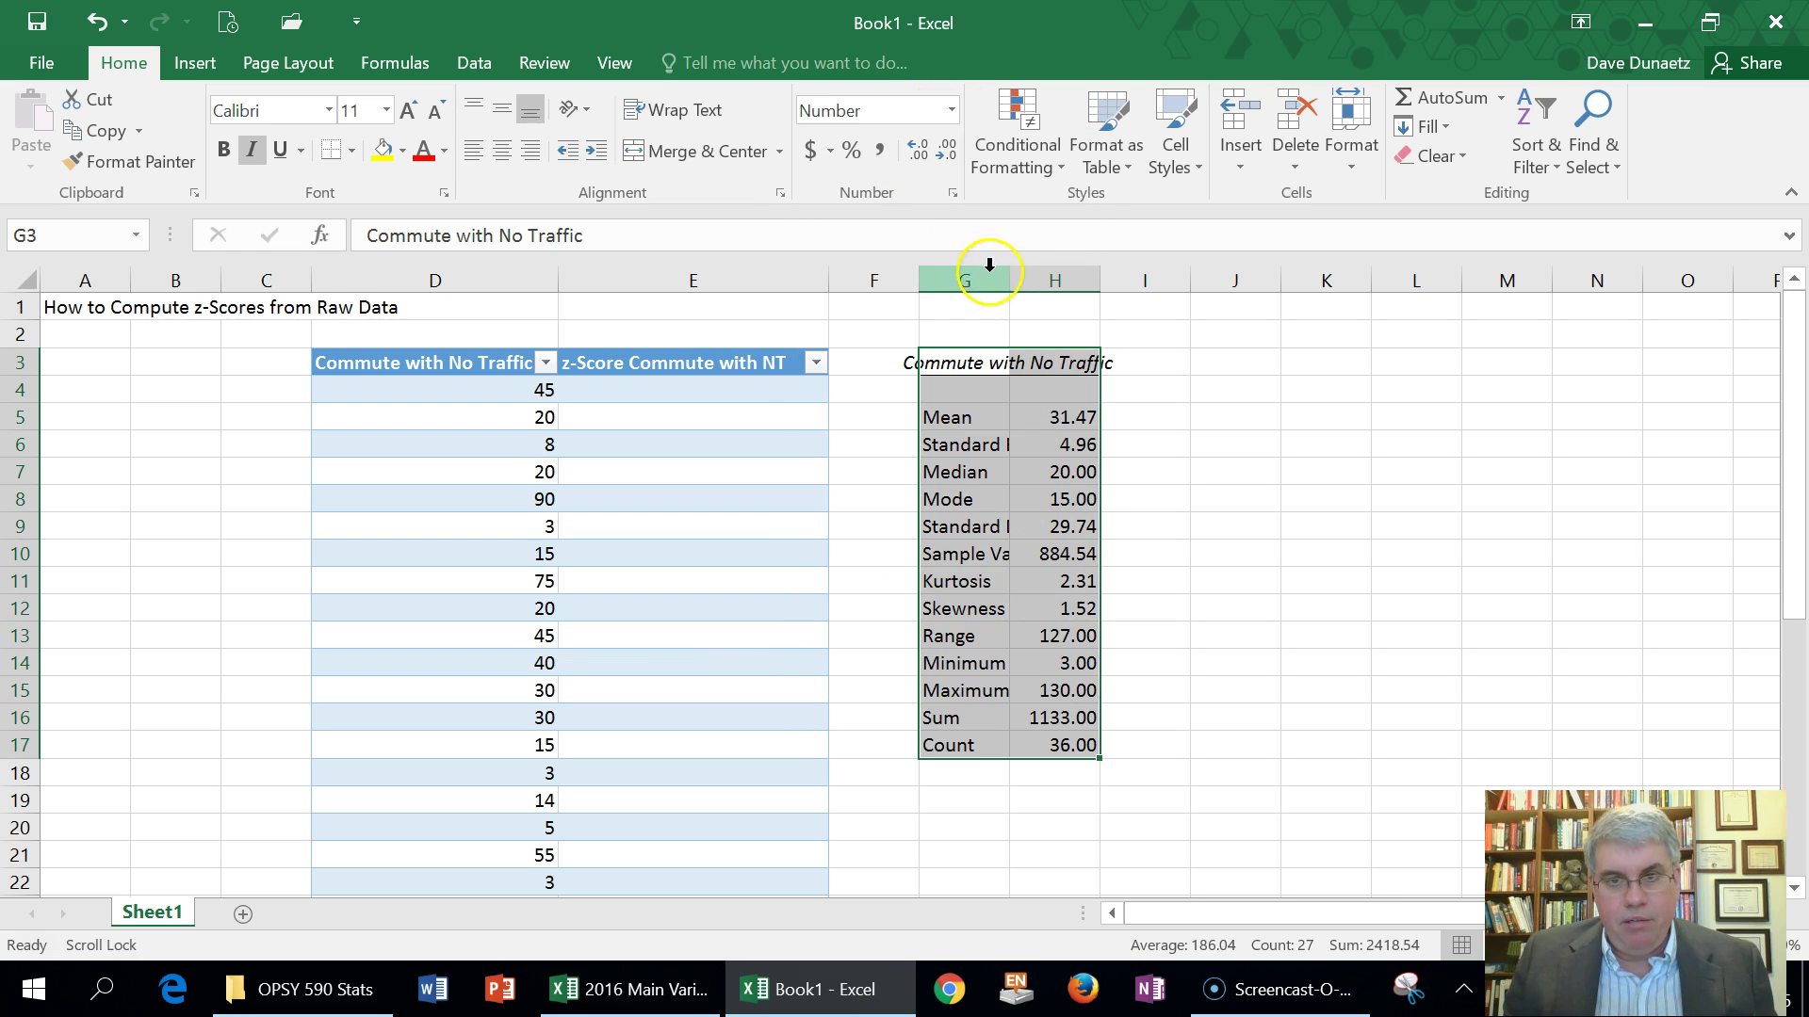
drag(1011, 275, 1248, 274)
Highlight the Mean row G5:H5 in yellow.
key(Down)
key(Down)
key(Down)
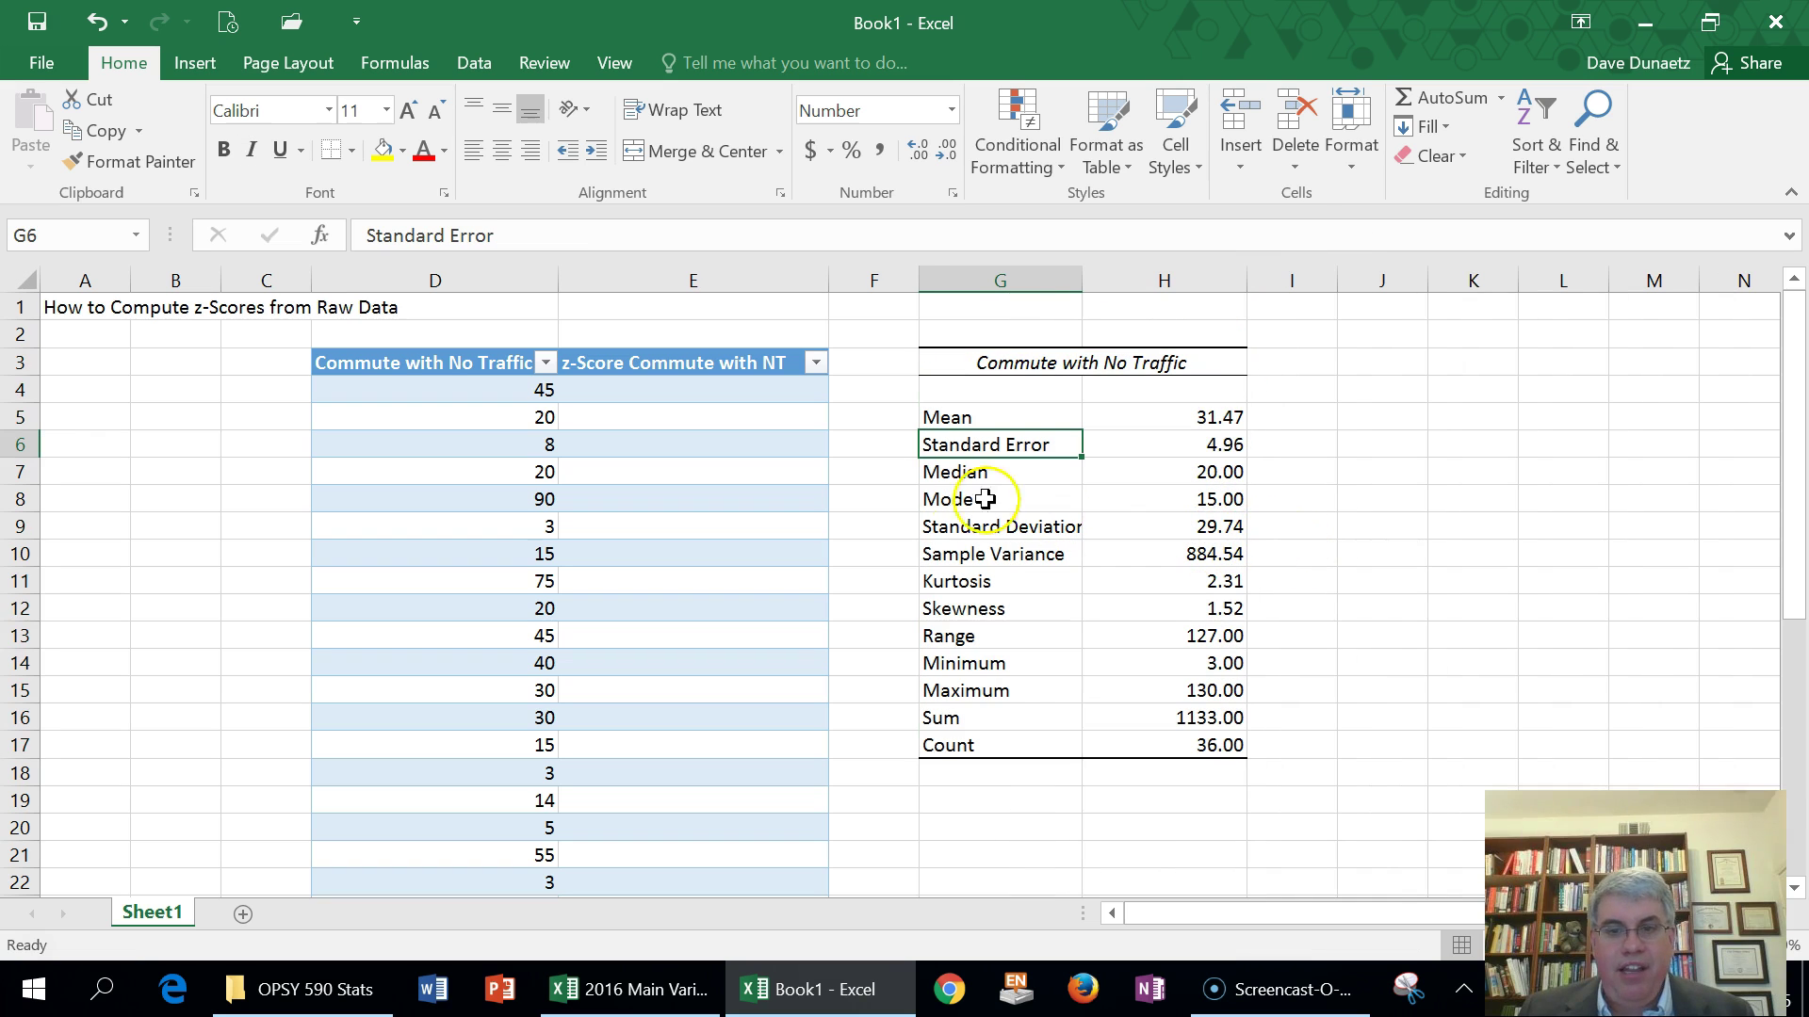
click(957, 417)
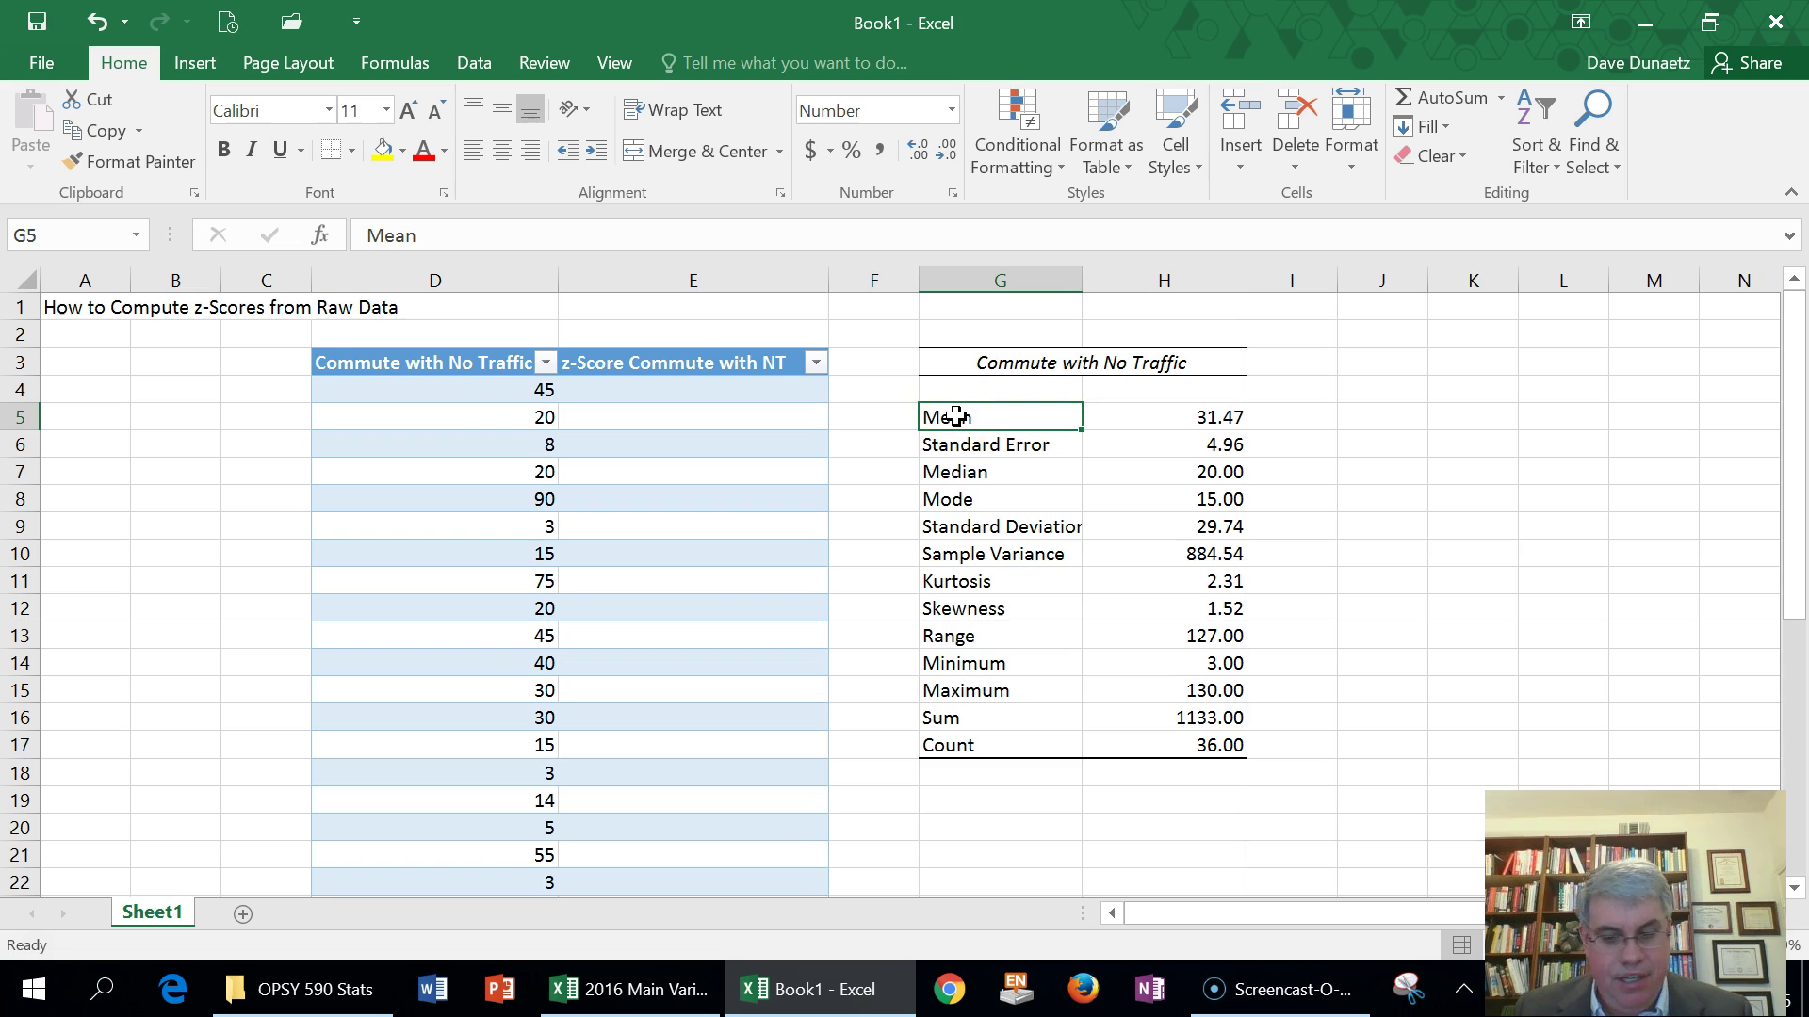
key(shift+Right)
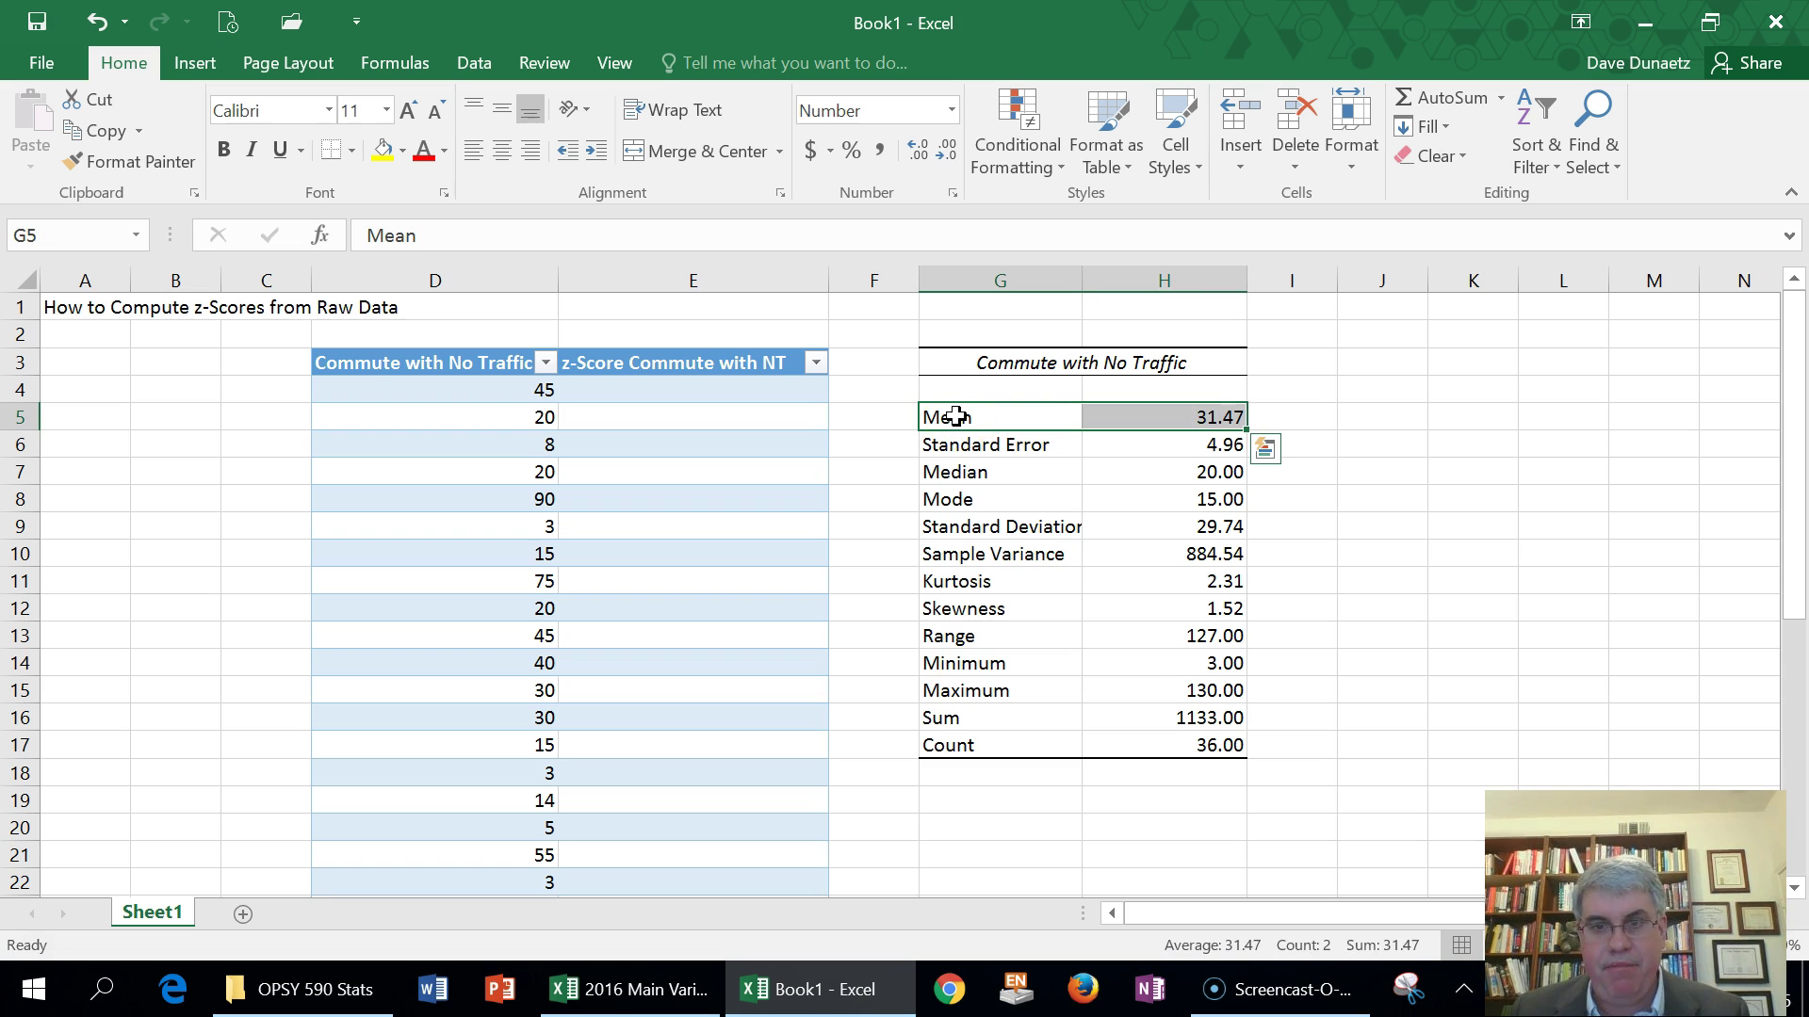
click(381, 151)
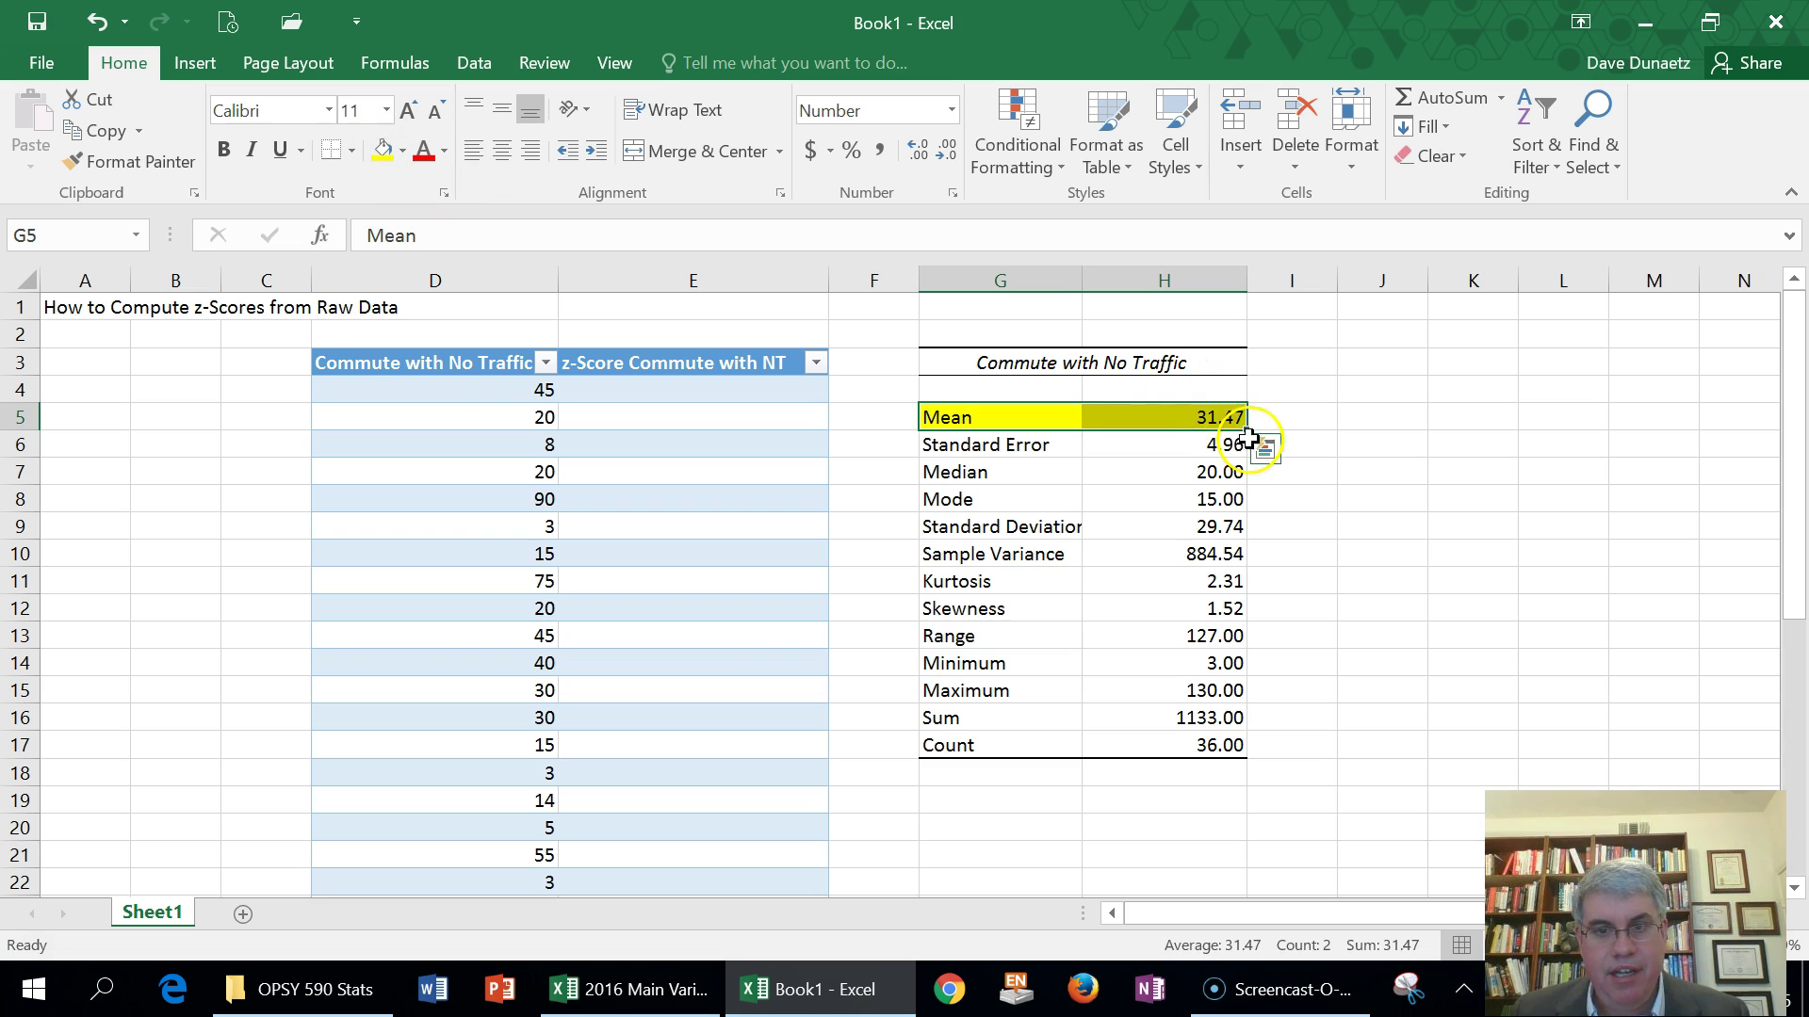
Highlight the Standard Deviation row G9:H9 (29.74) in yellow.
click(960, 524)
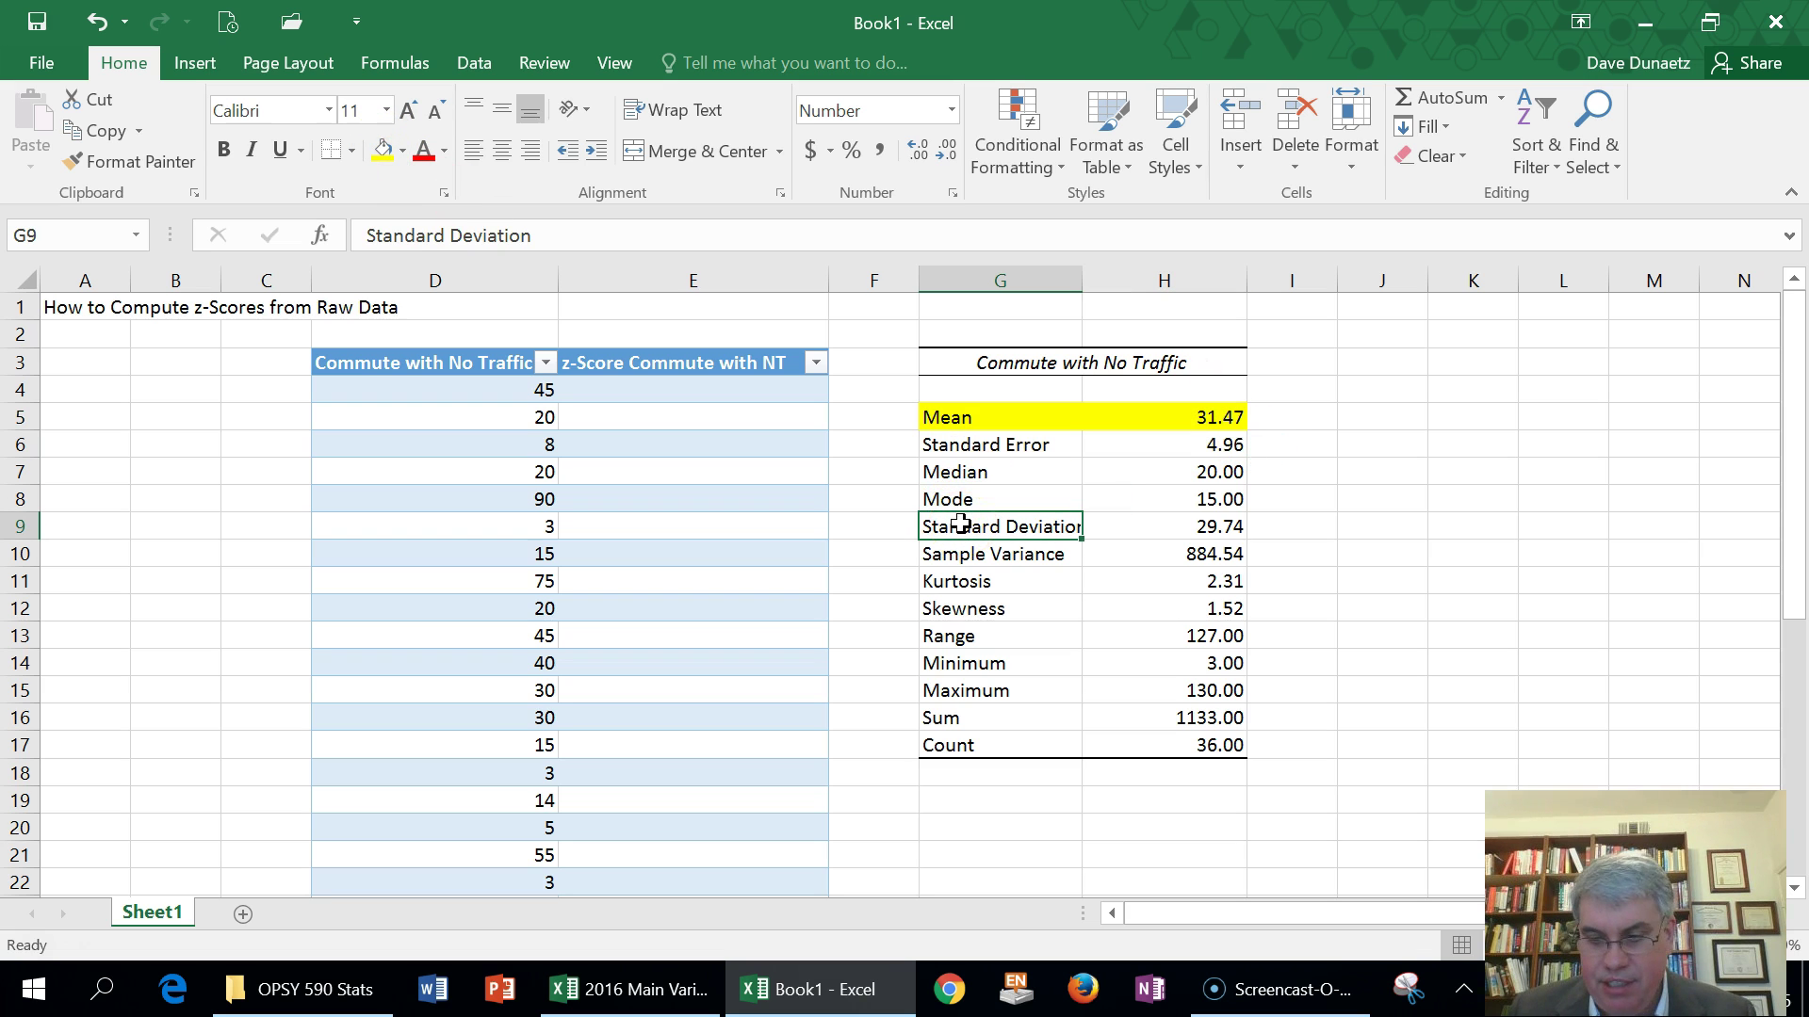
key(shift+Right)
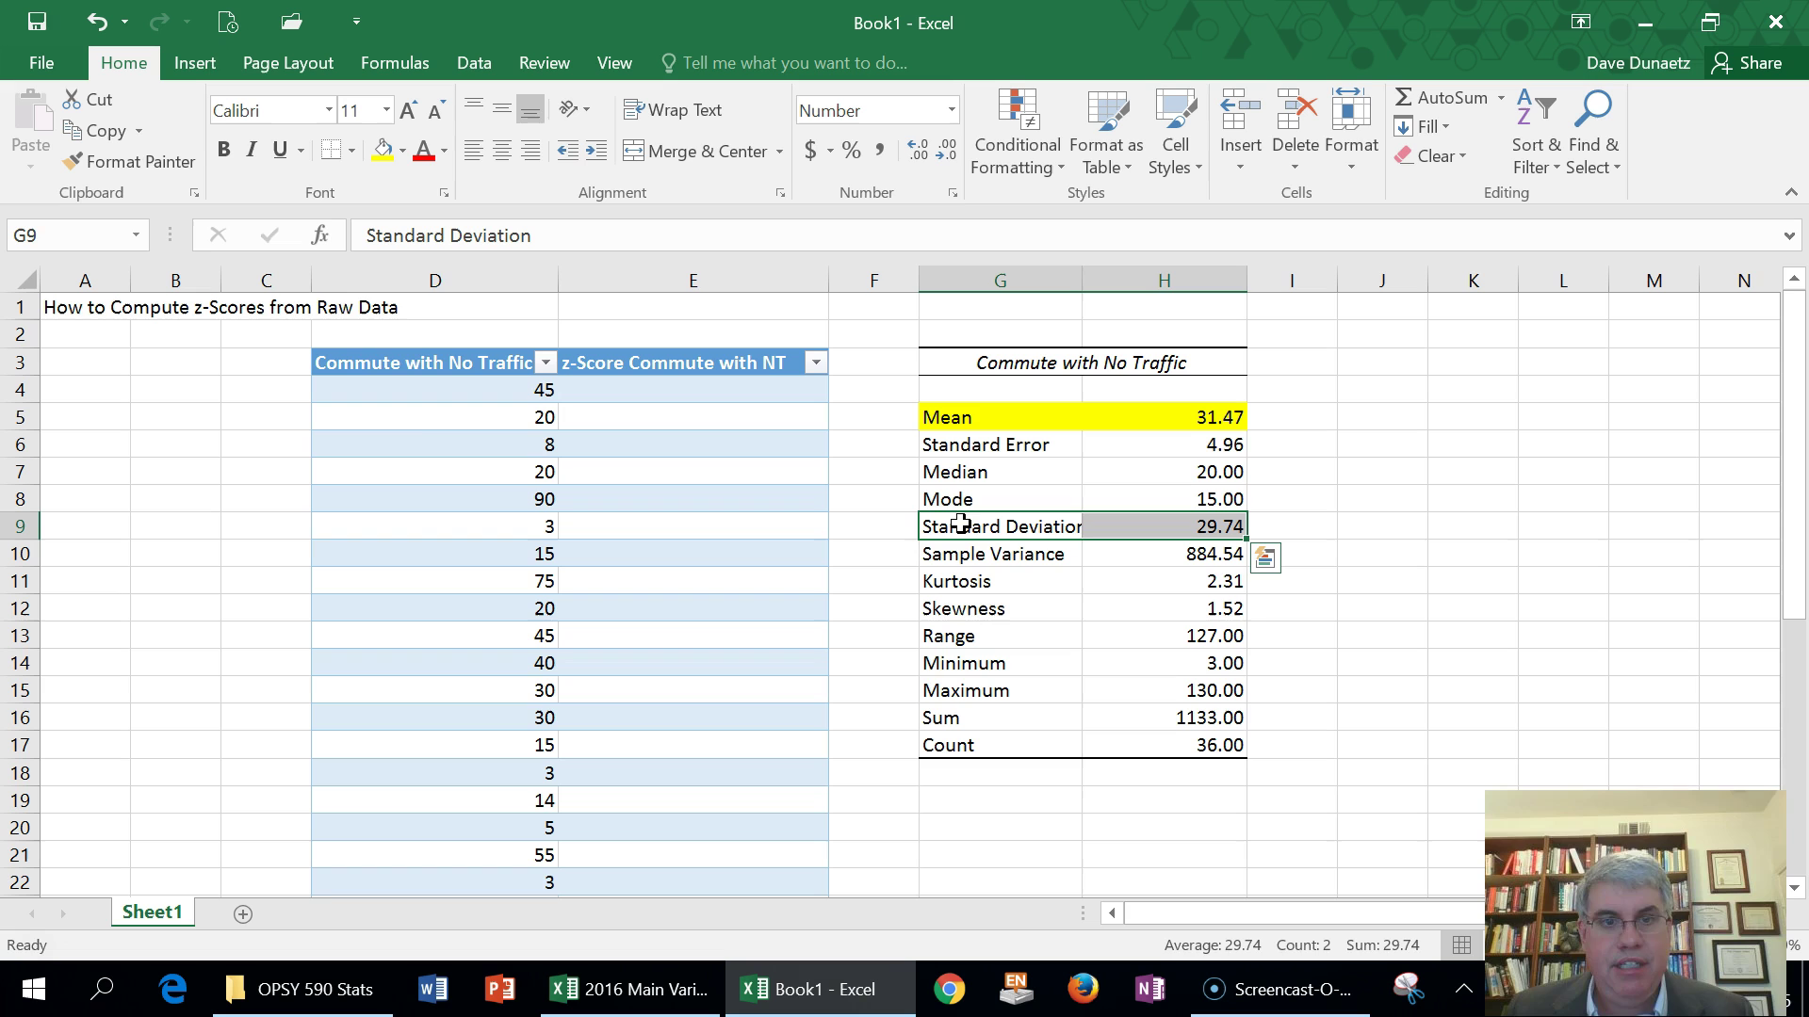
click(379, 151)
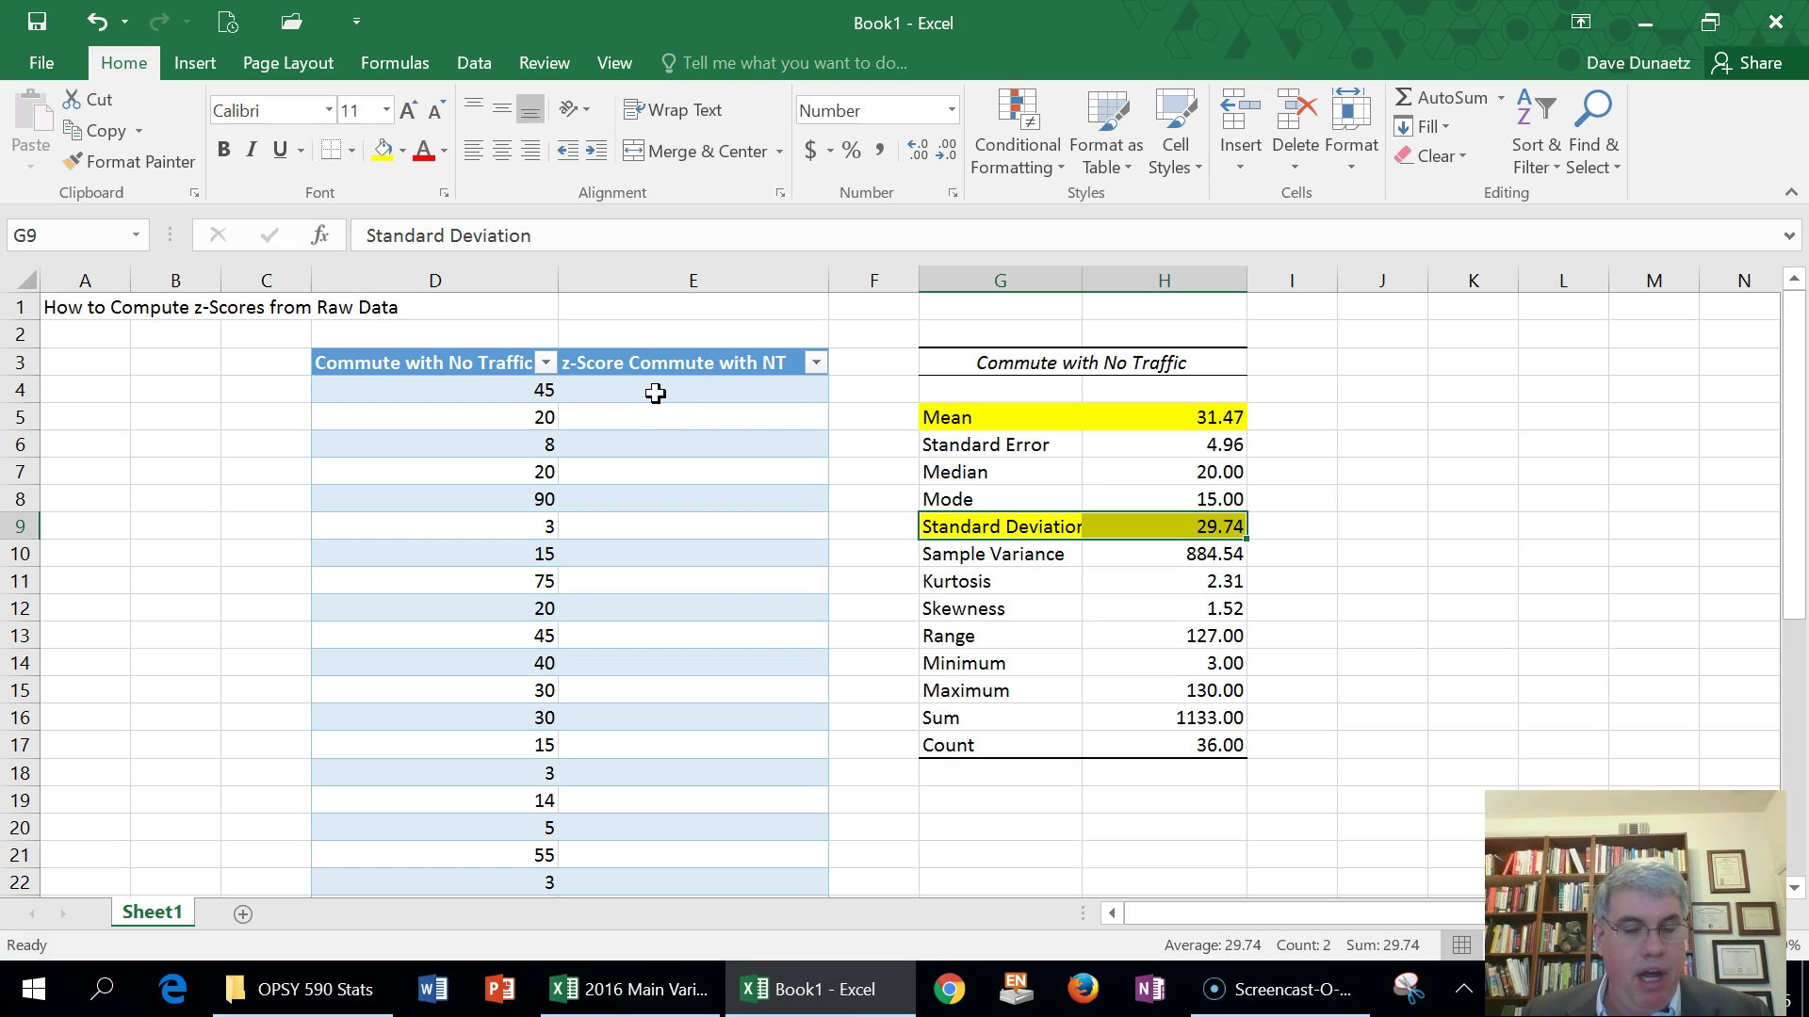
click(657, 394)
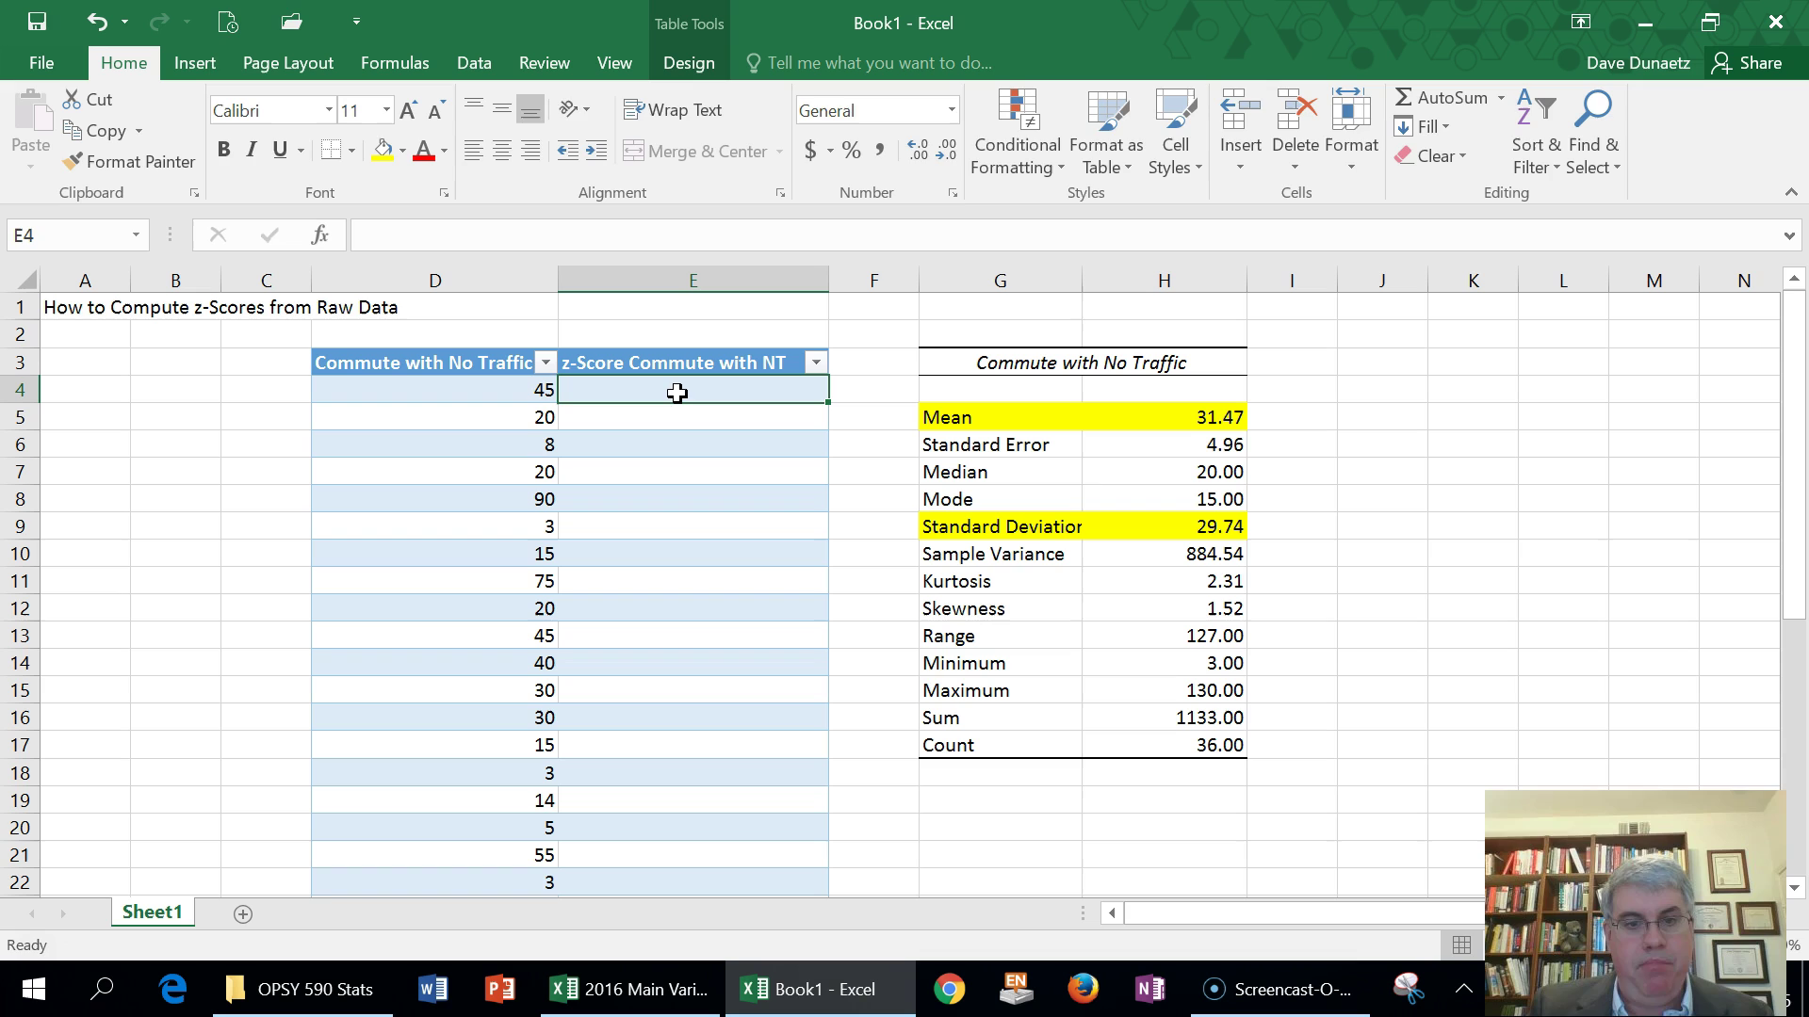
Enter =(D4-$H$5)/$H$9 in E4, giving the first z-score 0.45484897.
text(=)
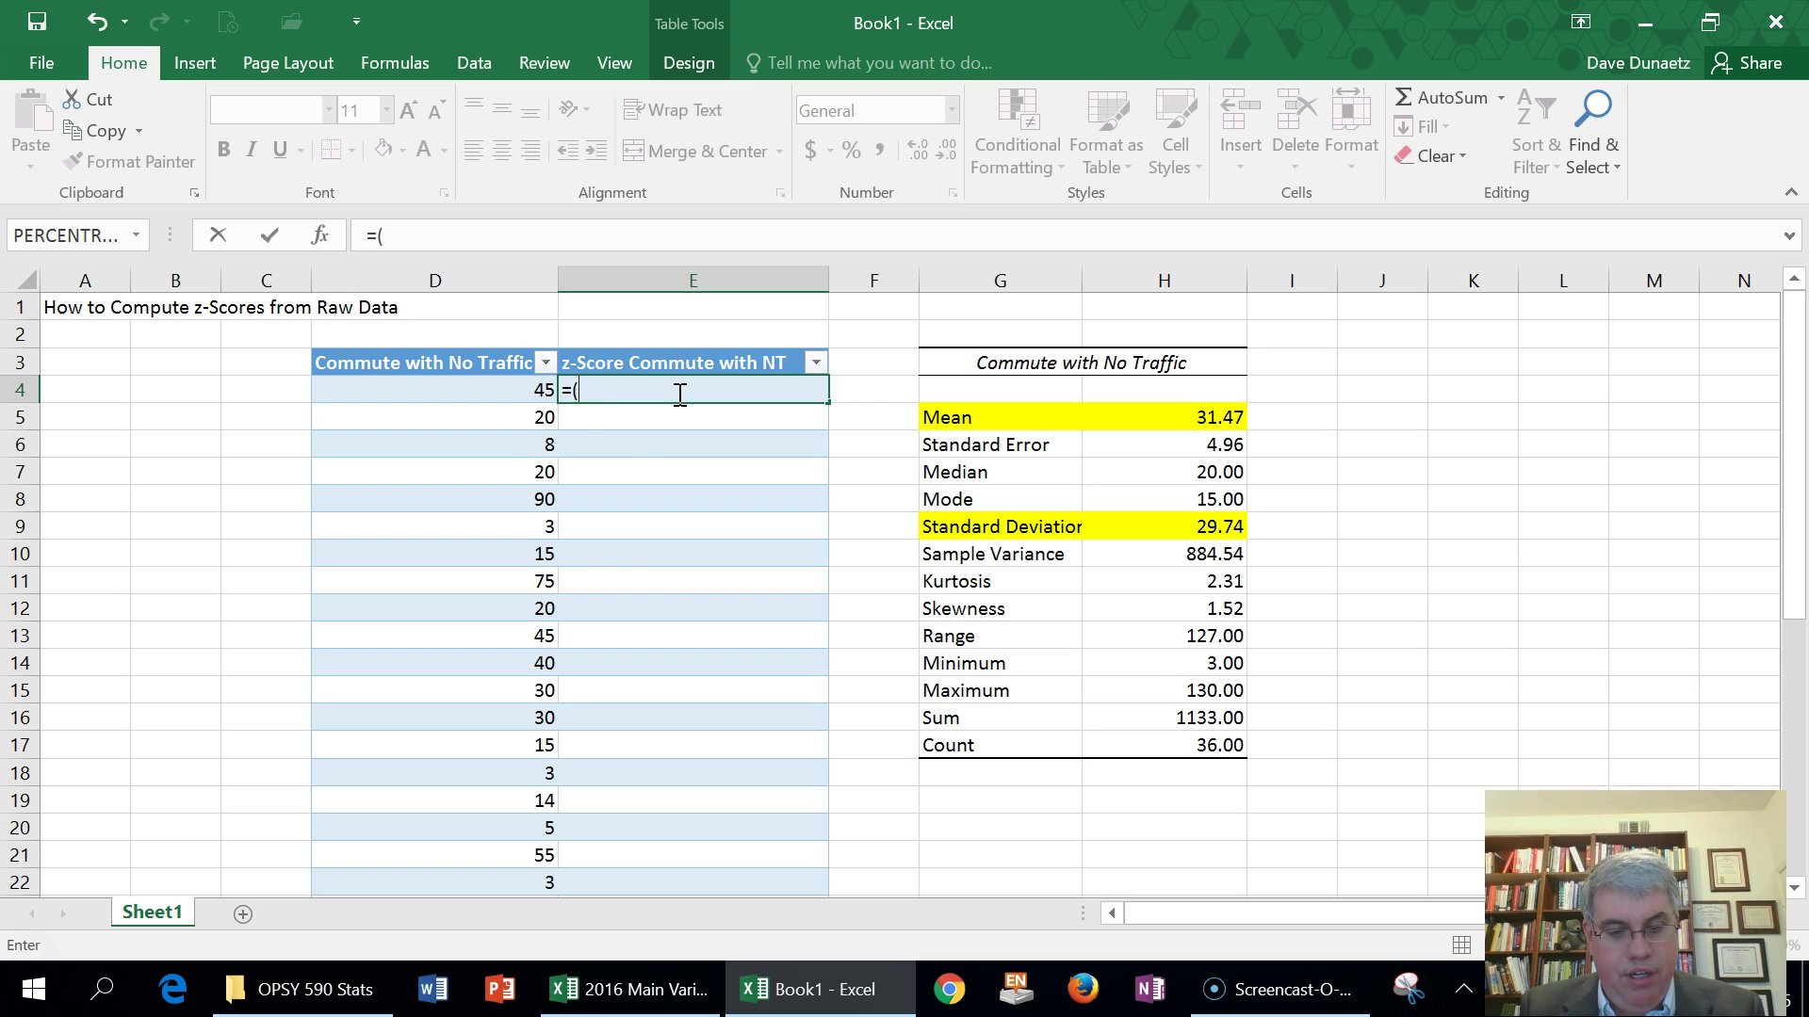
text((d4-)
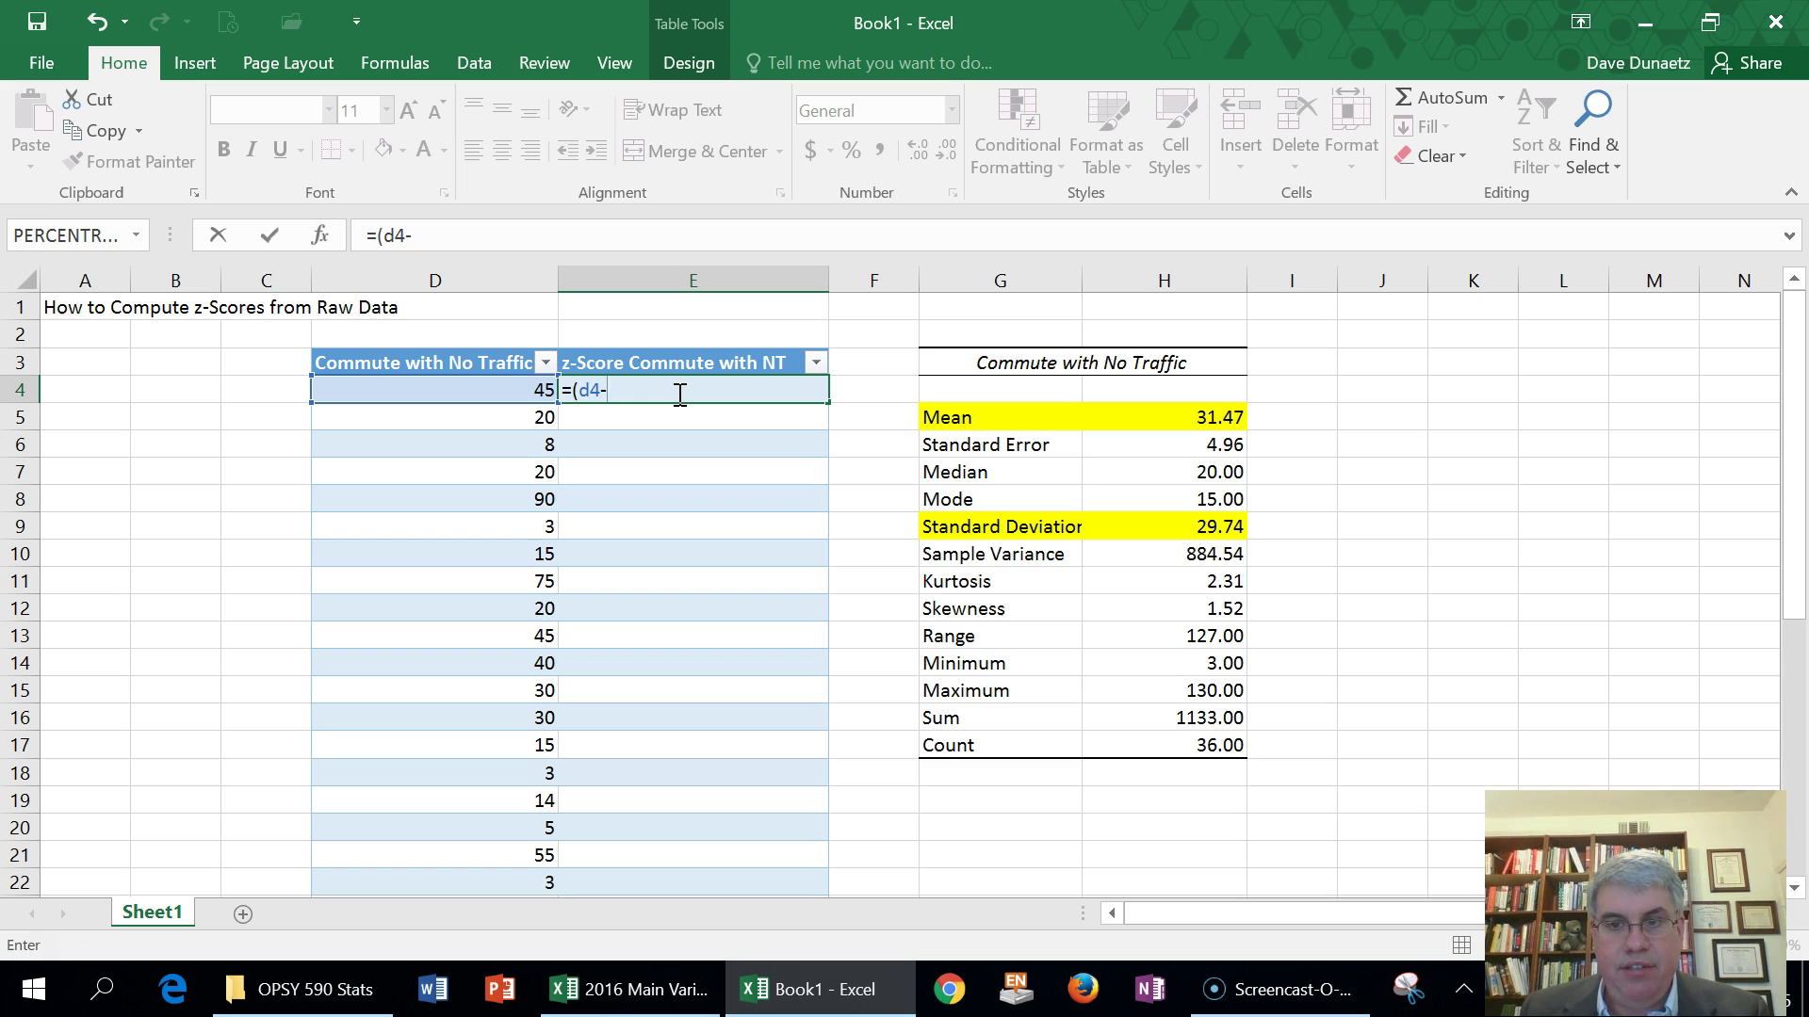
click(1184, 415)
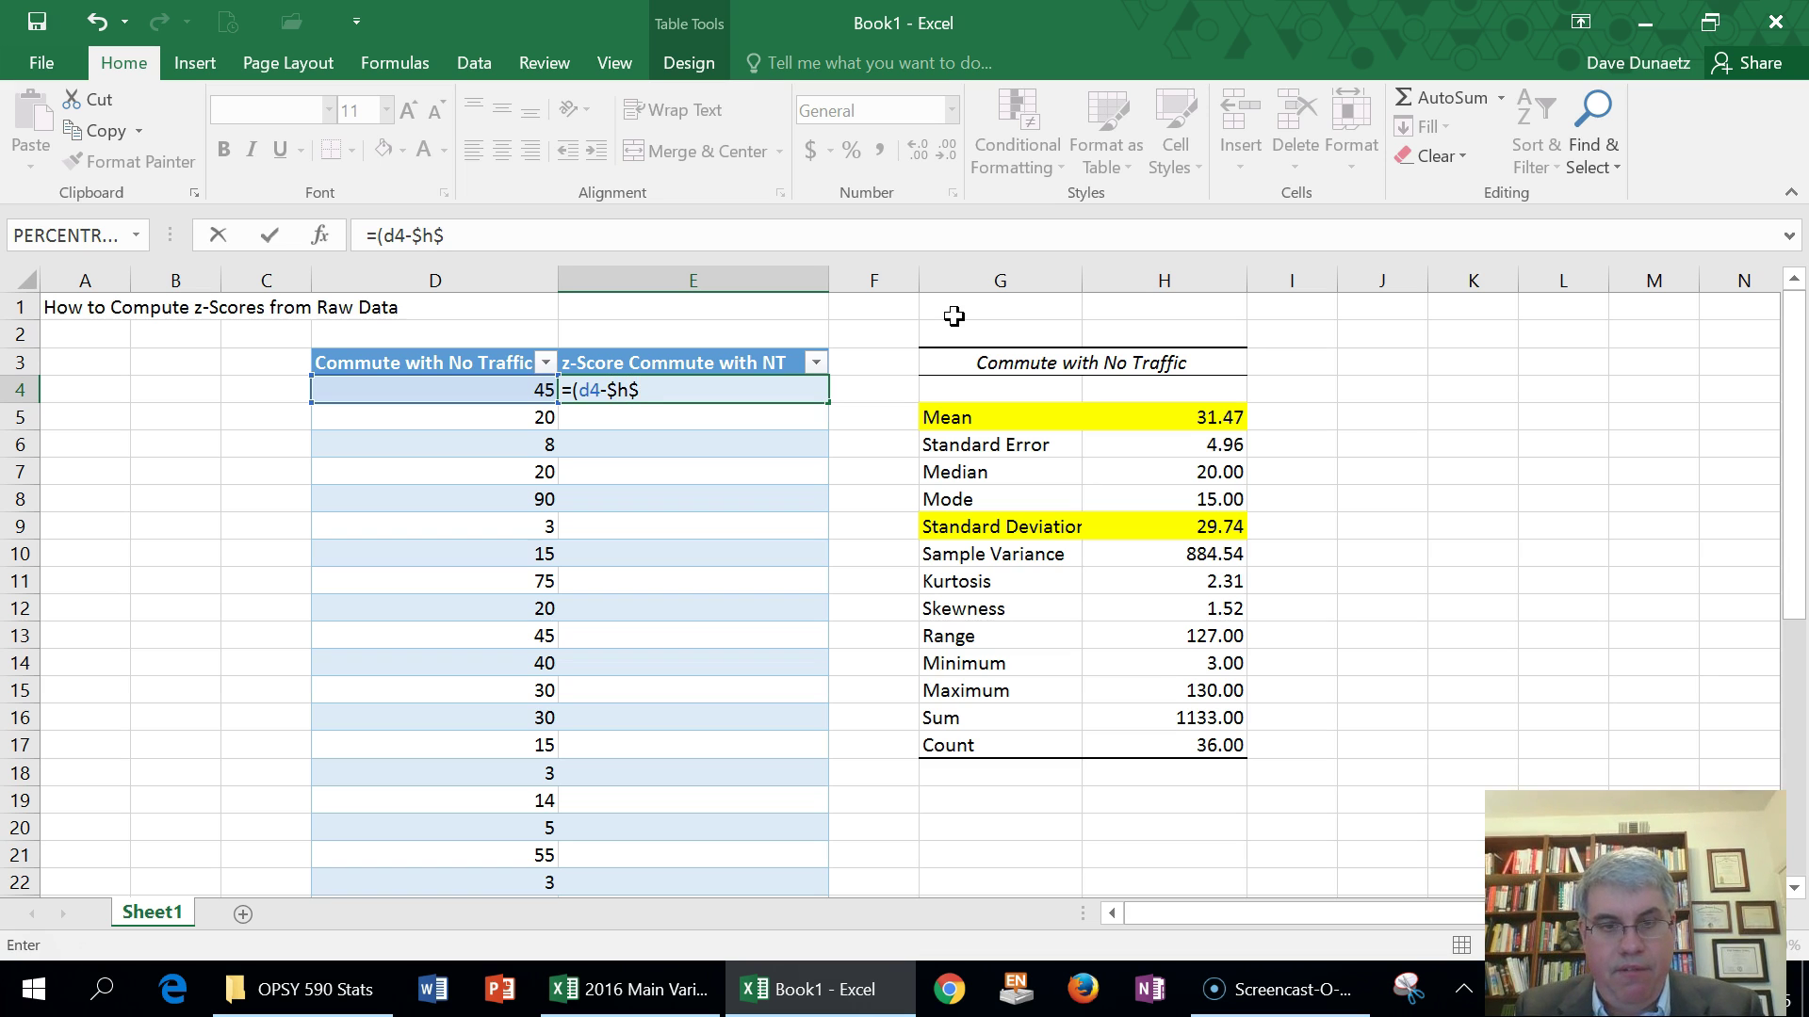
text(5)/)
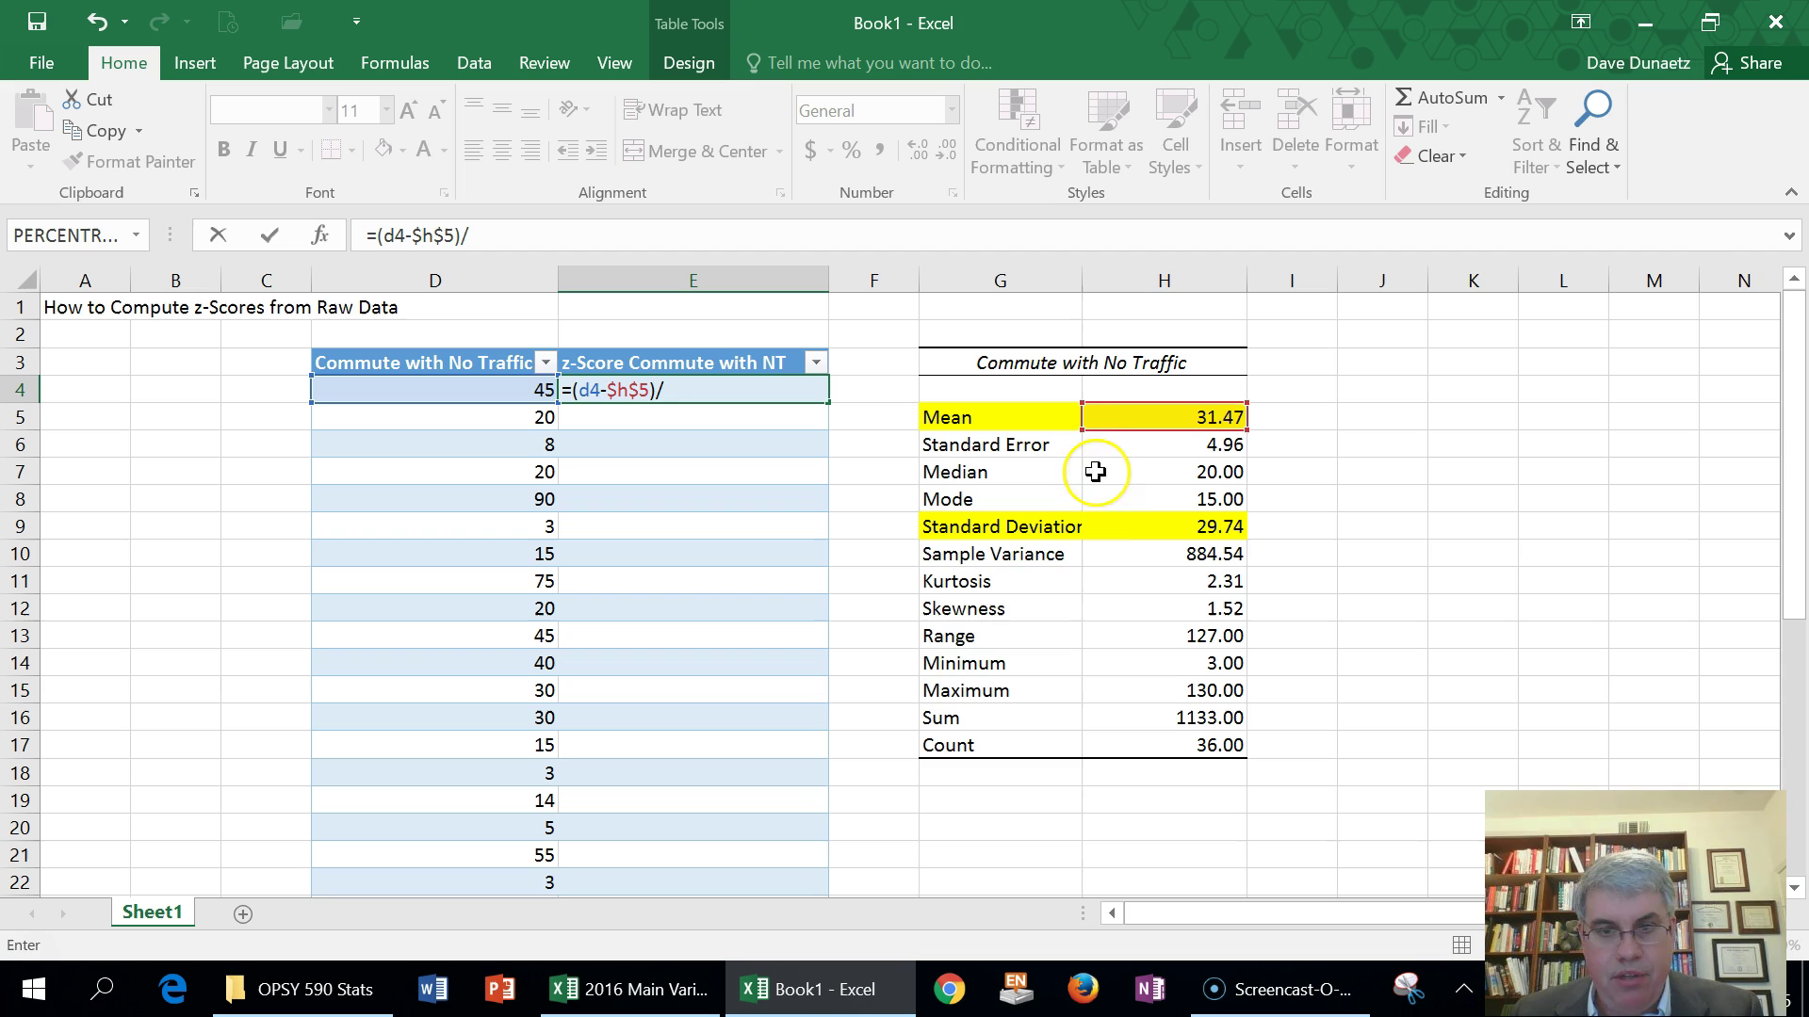
click(1128, 528)
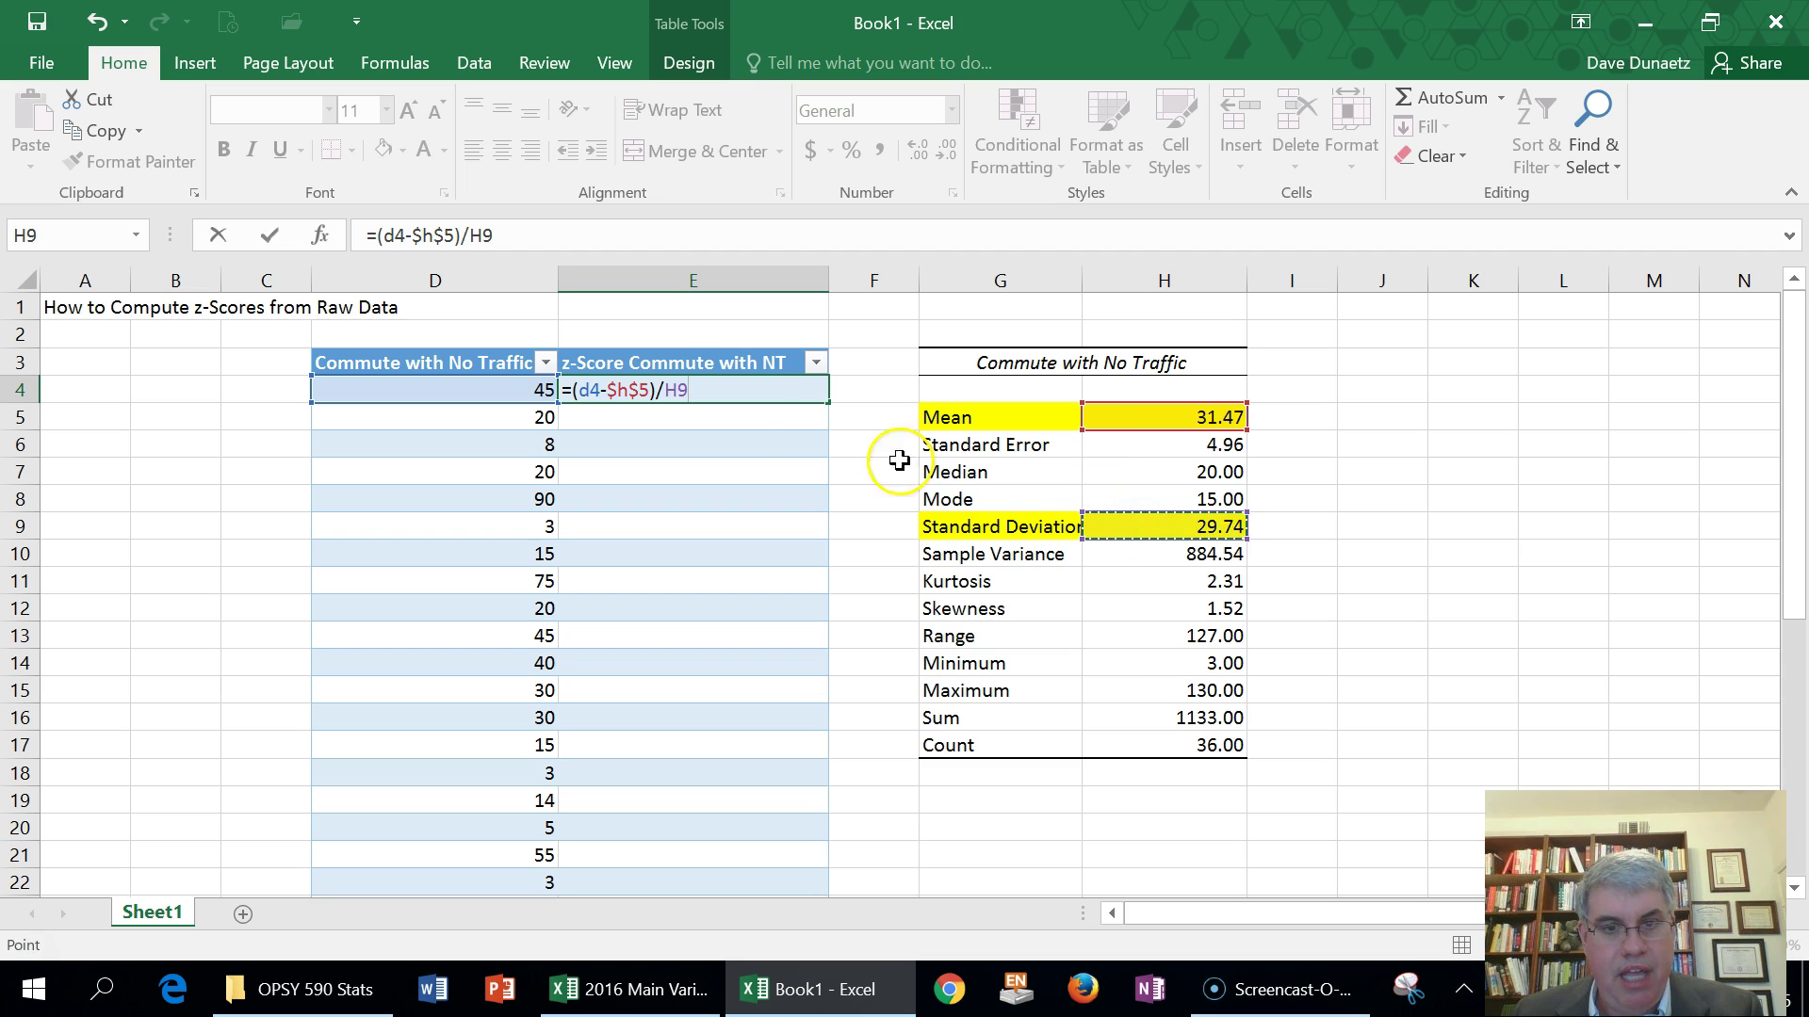
key(Left)
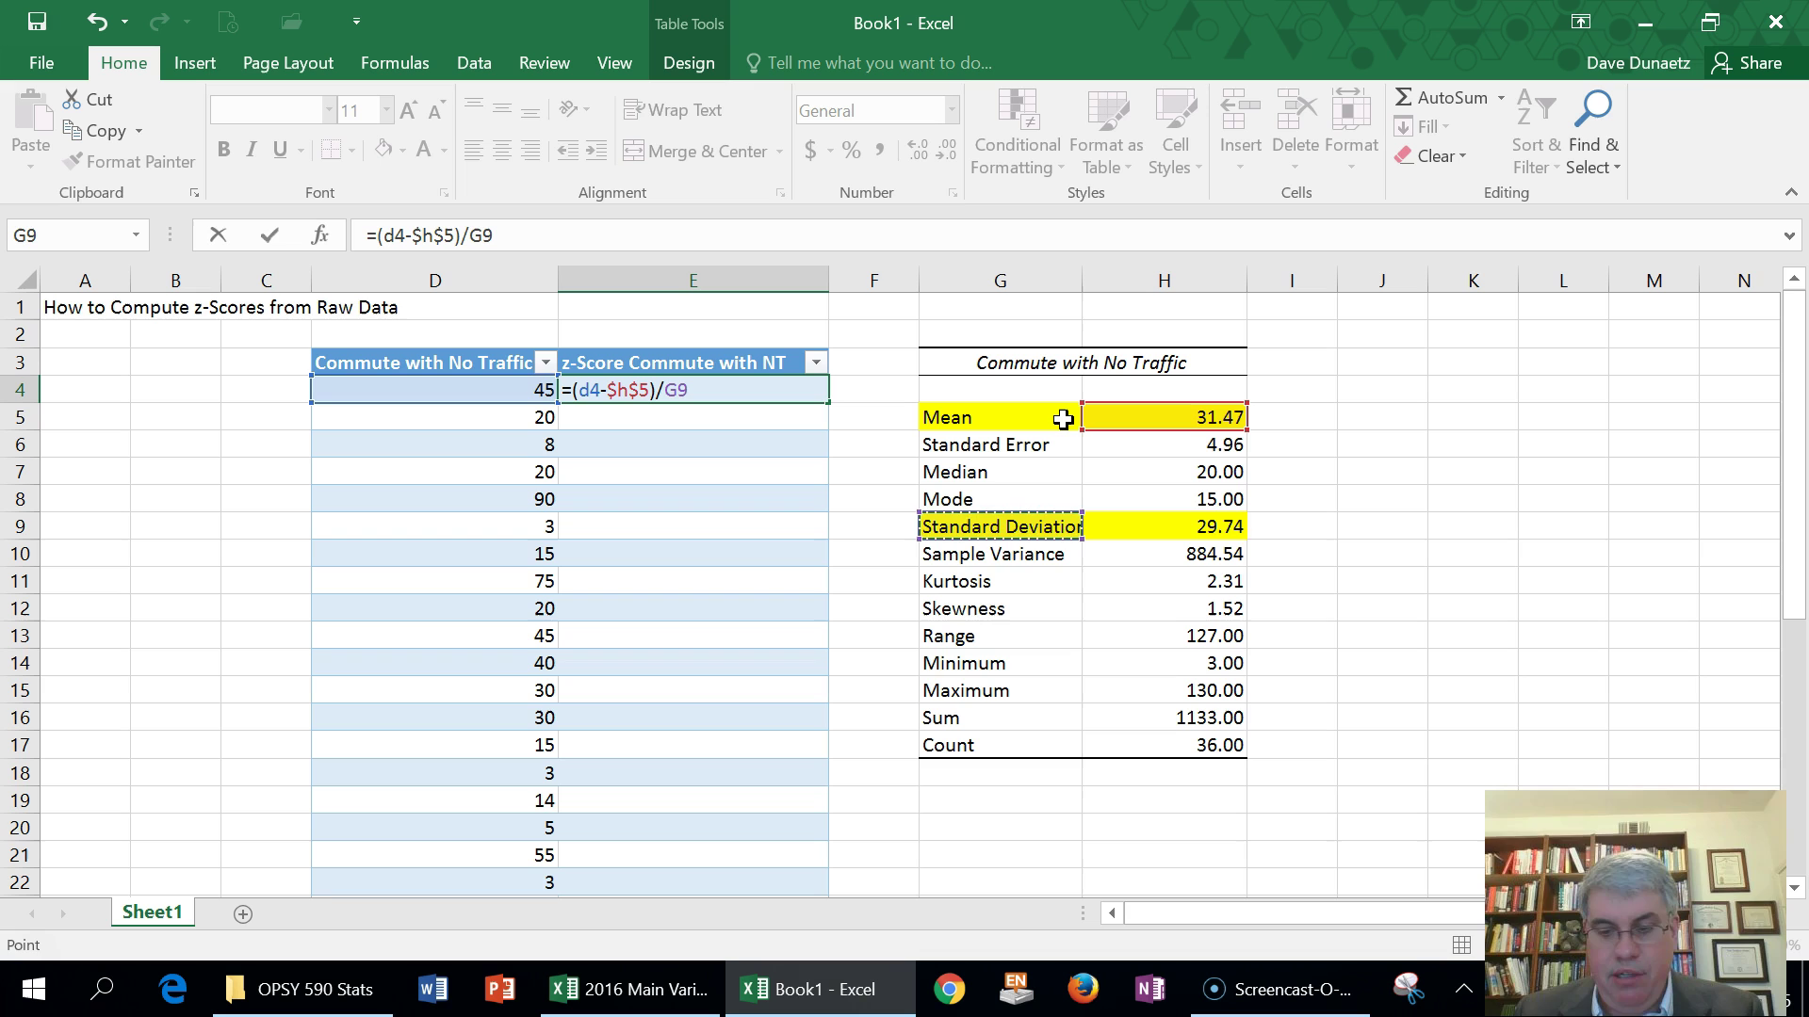
key(Right)
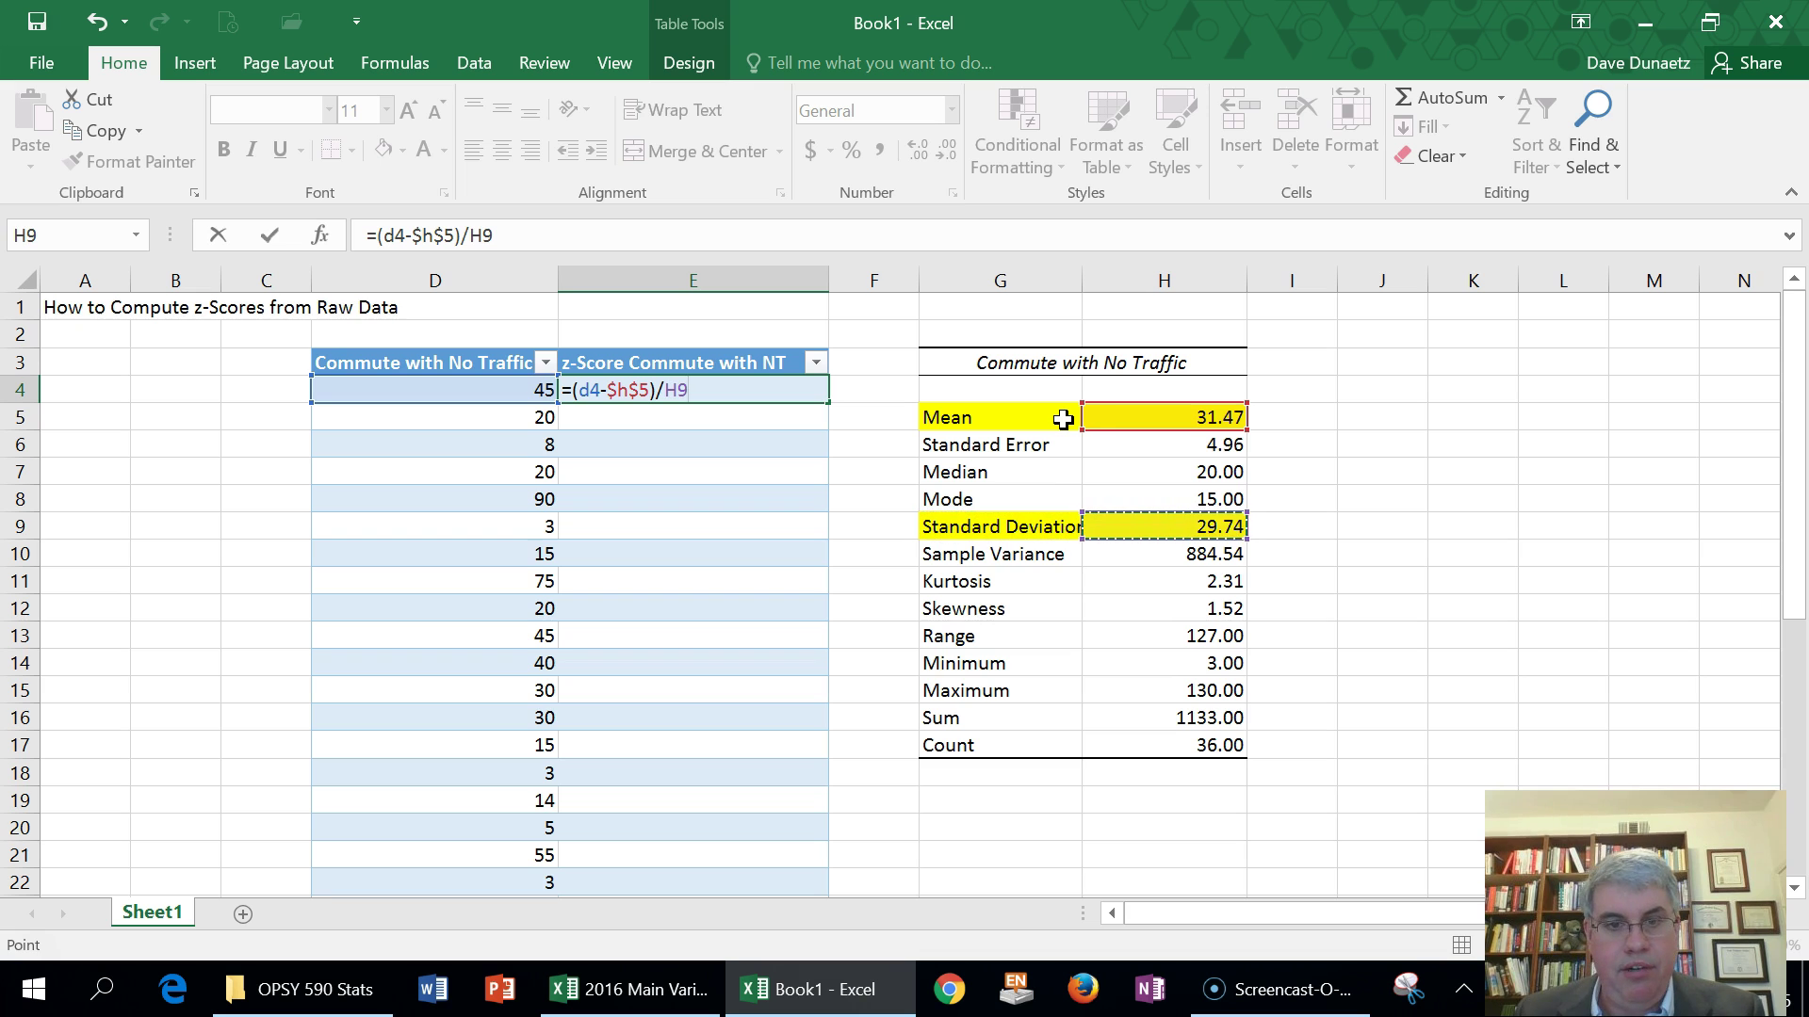
click(668, 389)
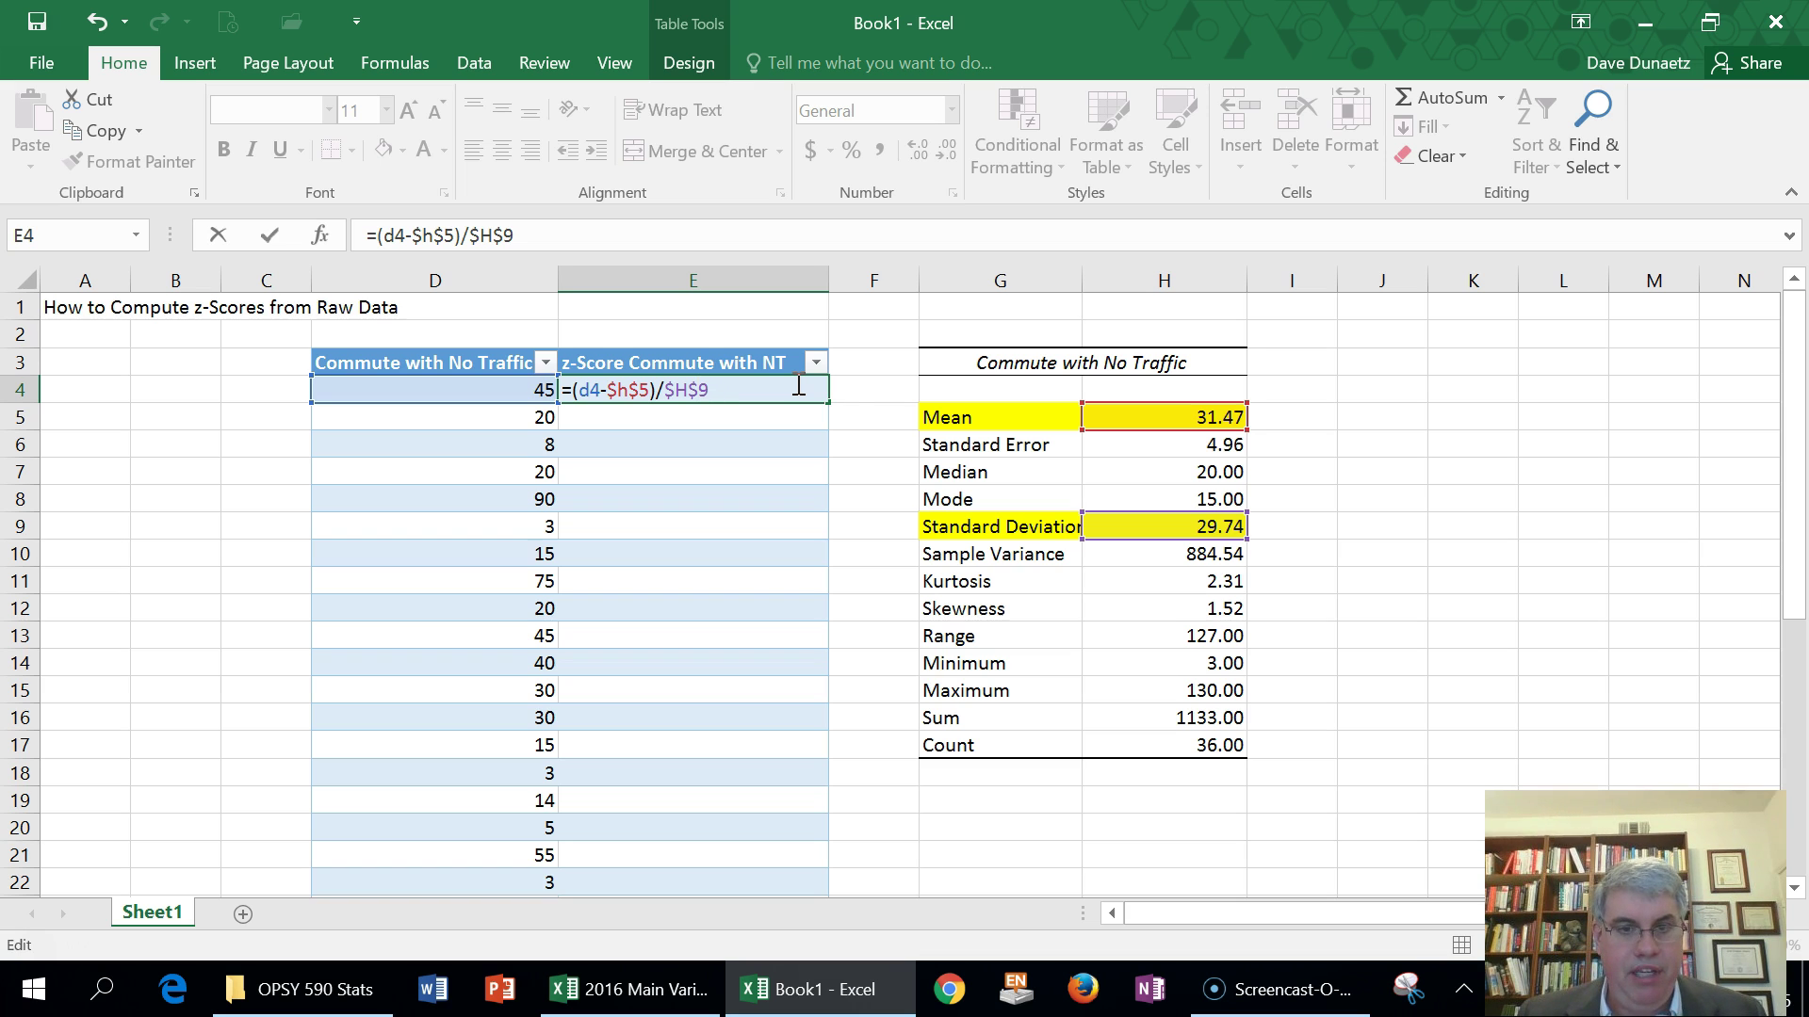
key(Return)
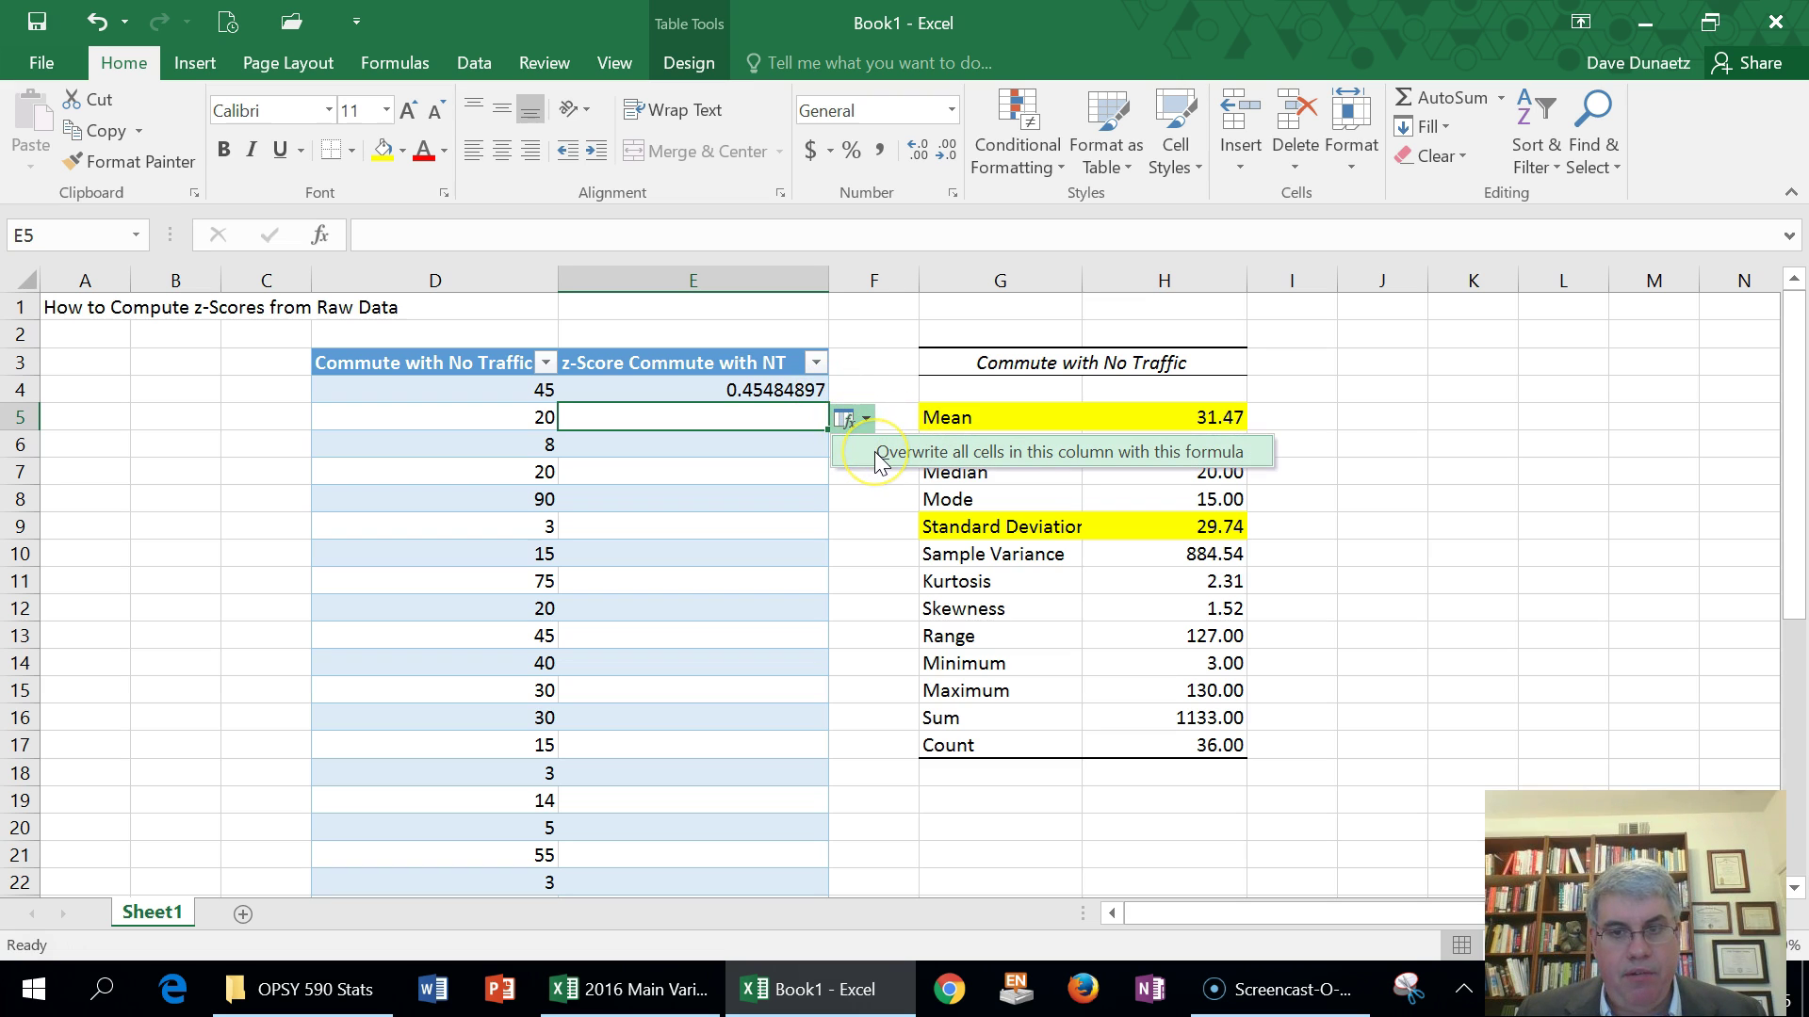
Fill the z-score formula down all of column E, e.g. -0.385734342 for 20.
click(878, 459)
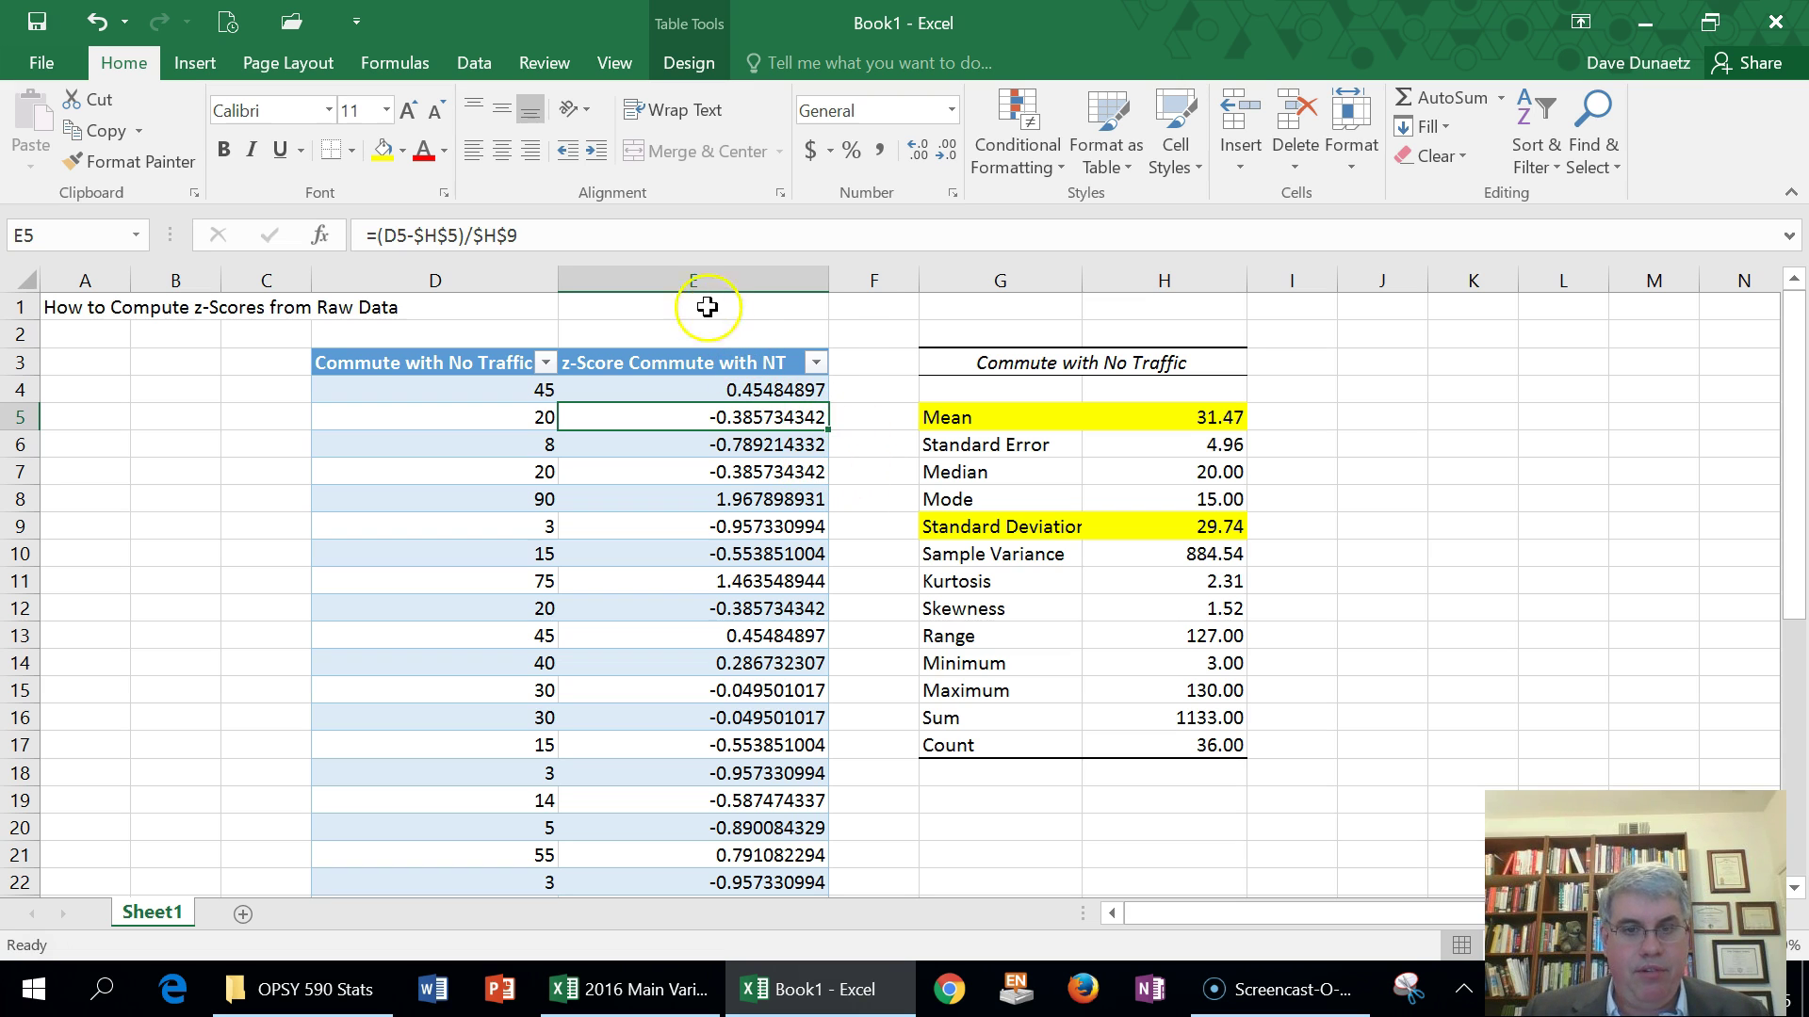
click(694, 273)
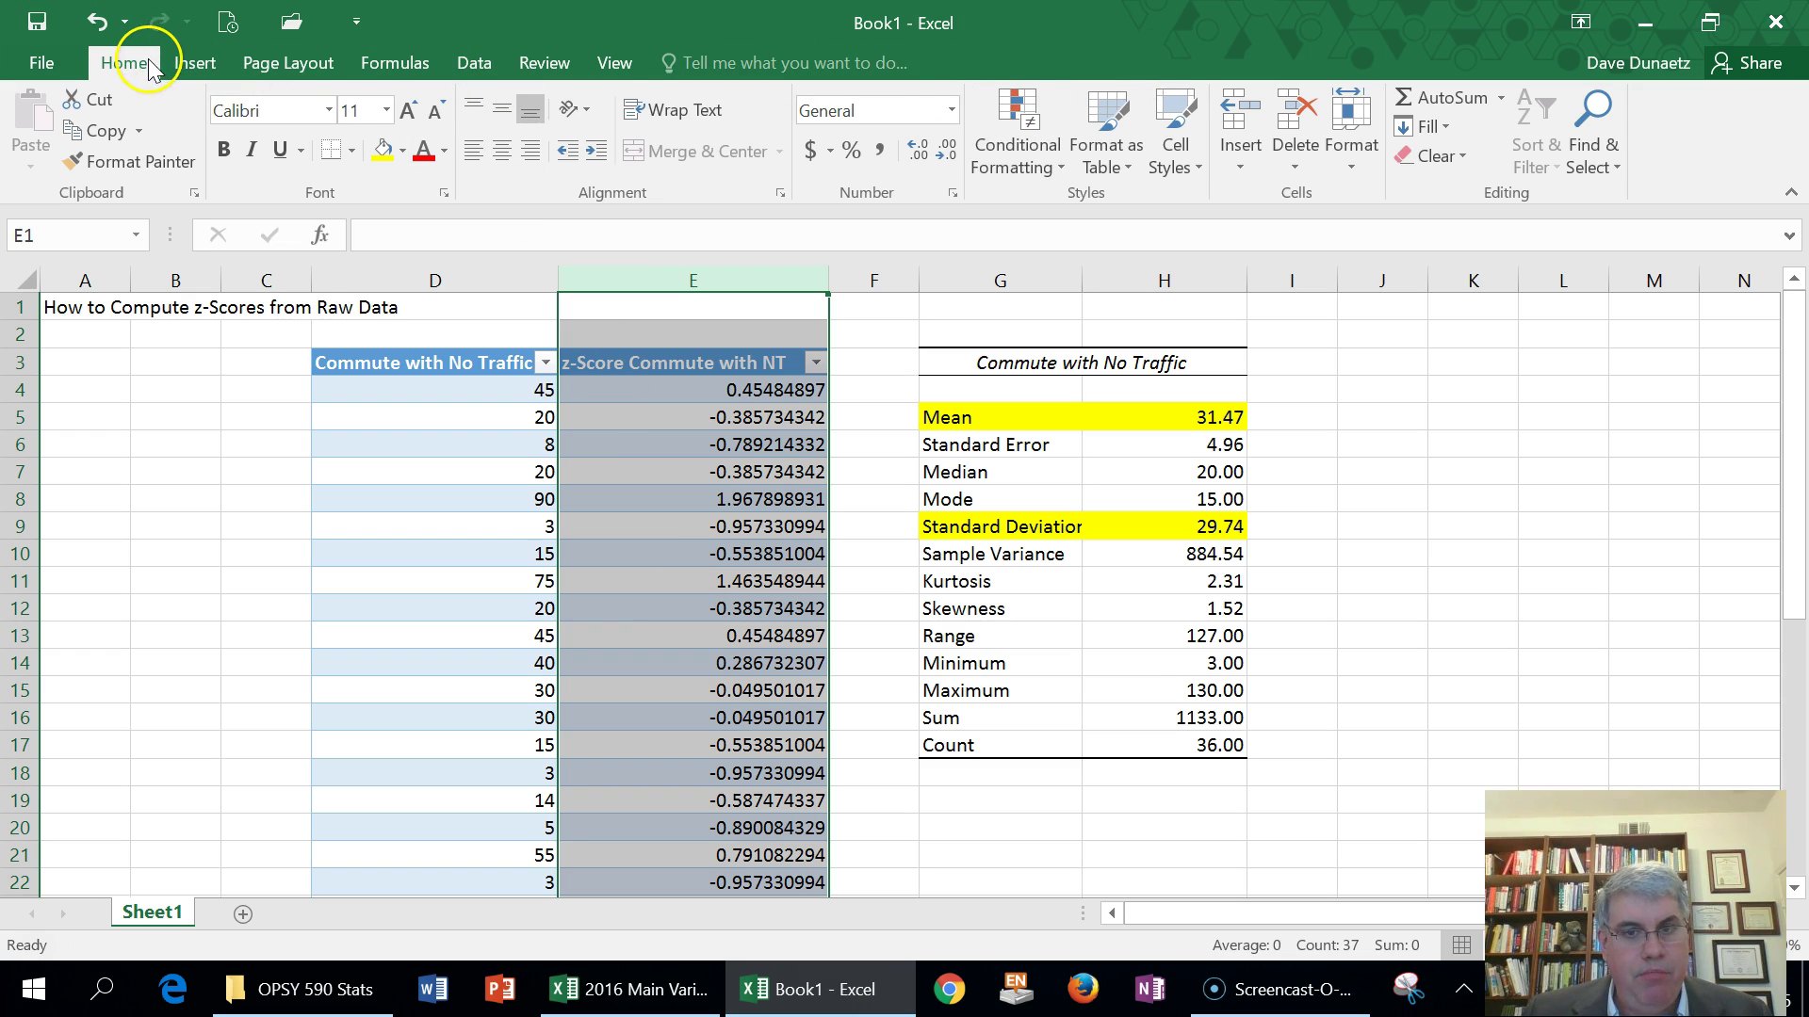
Format column E as Number so z-scores show two decimals, like 0.45 and 3.31.
click(955, 110)
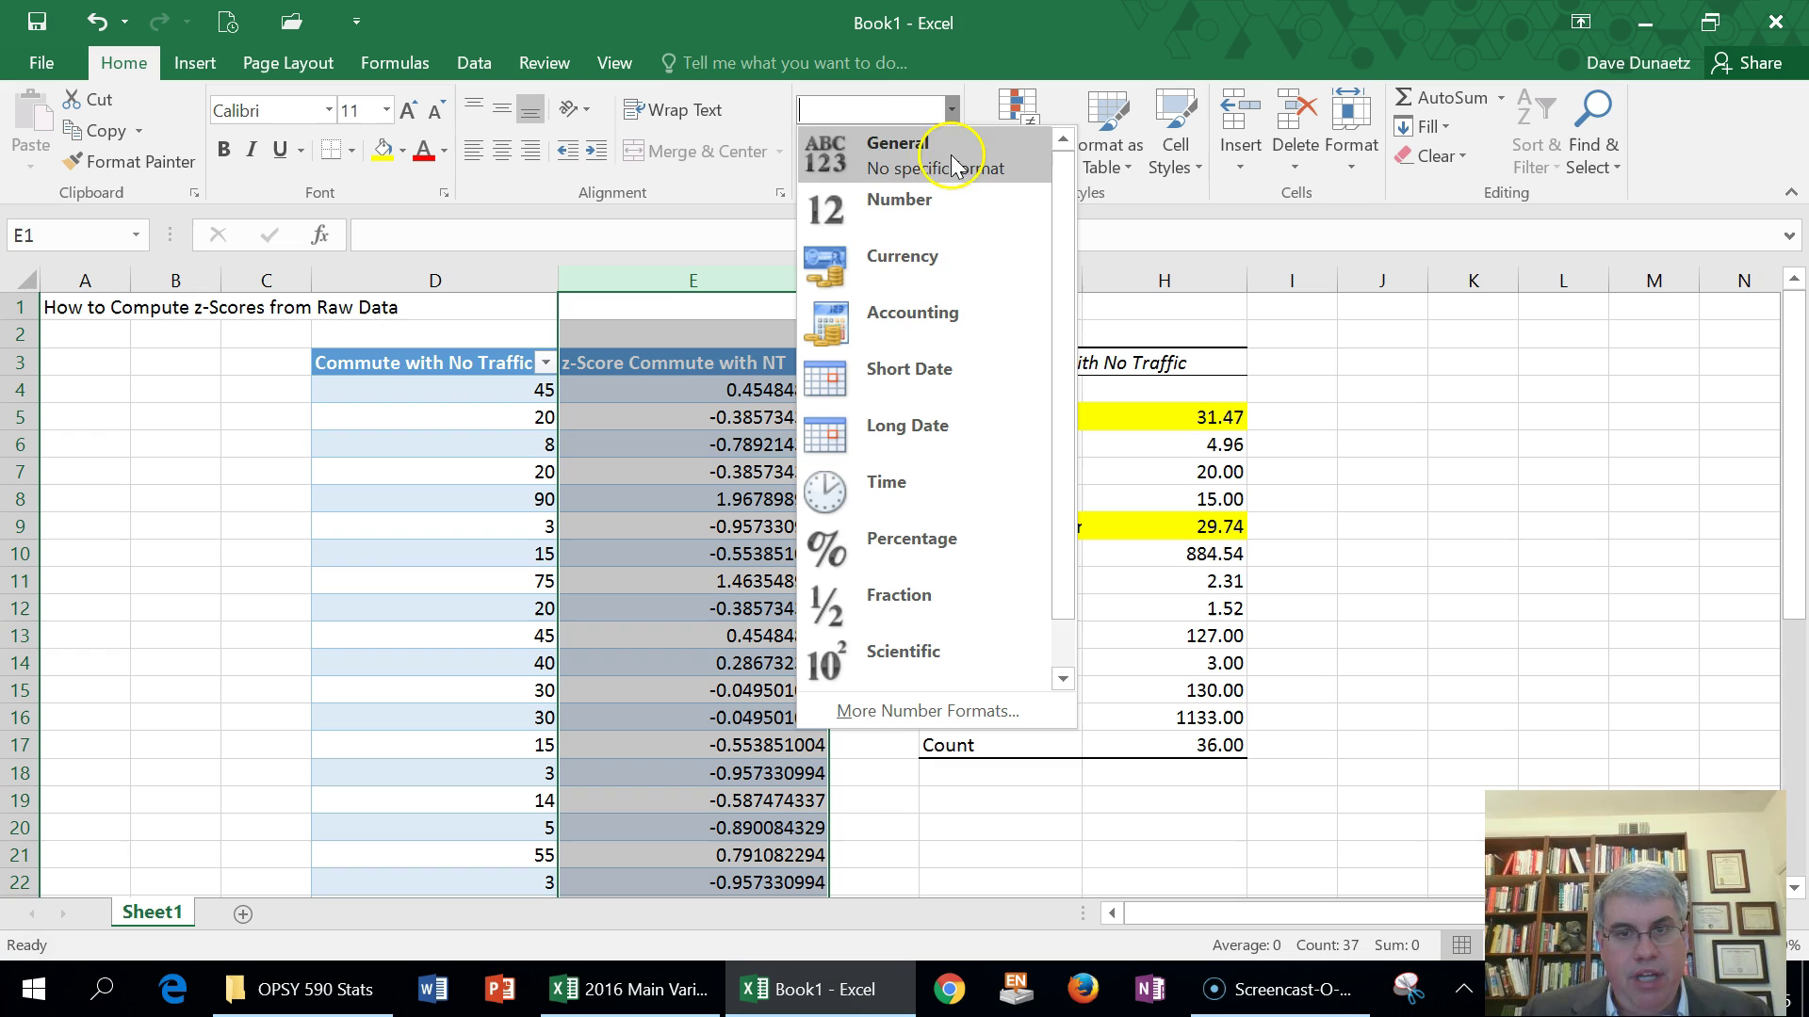
click(898, 203)
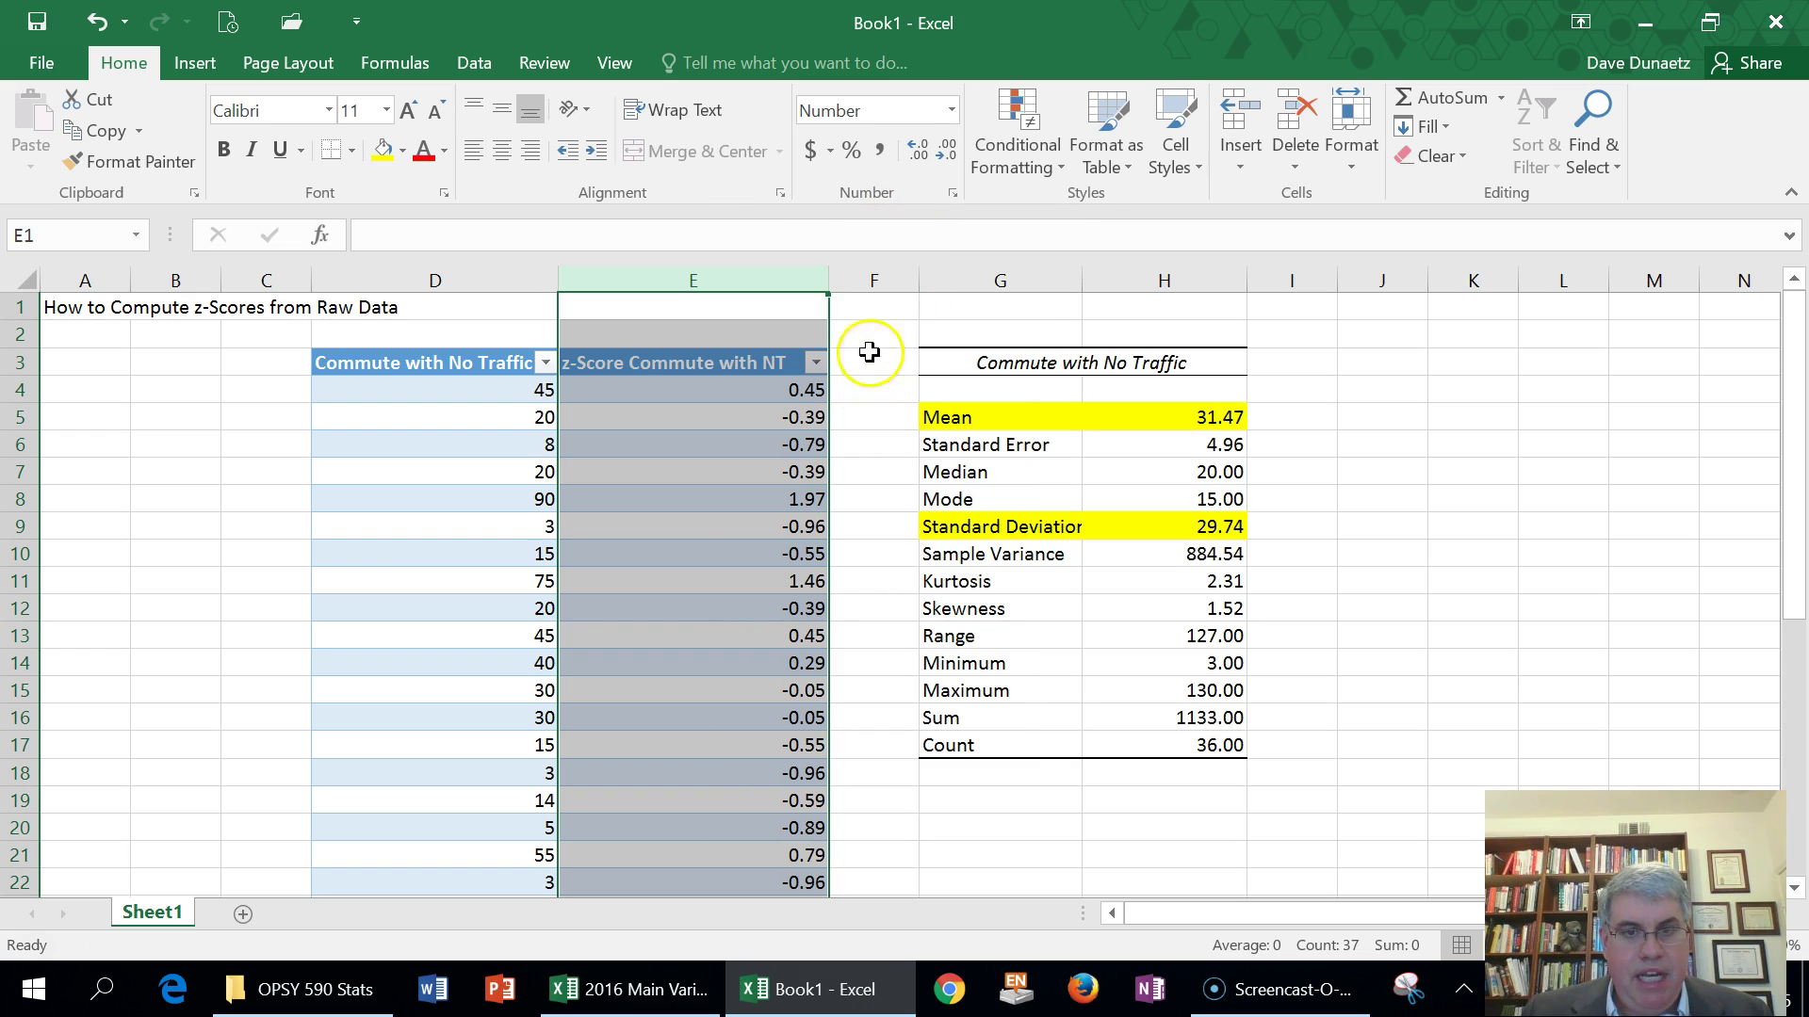
click(487, 303)
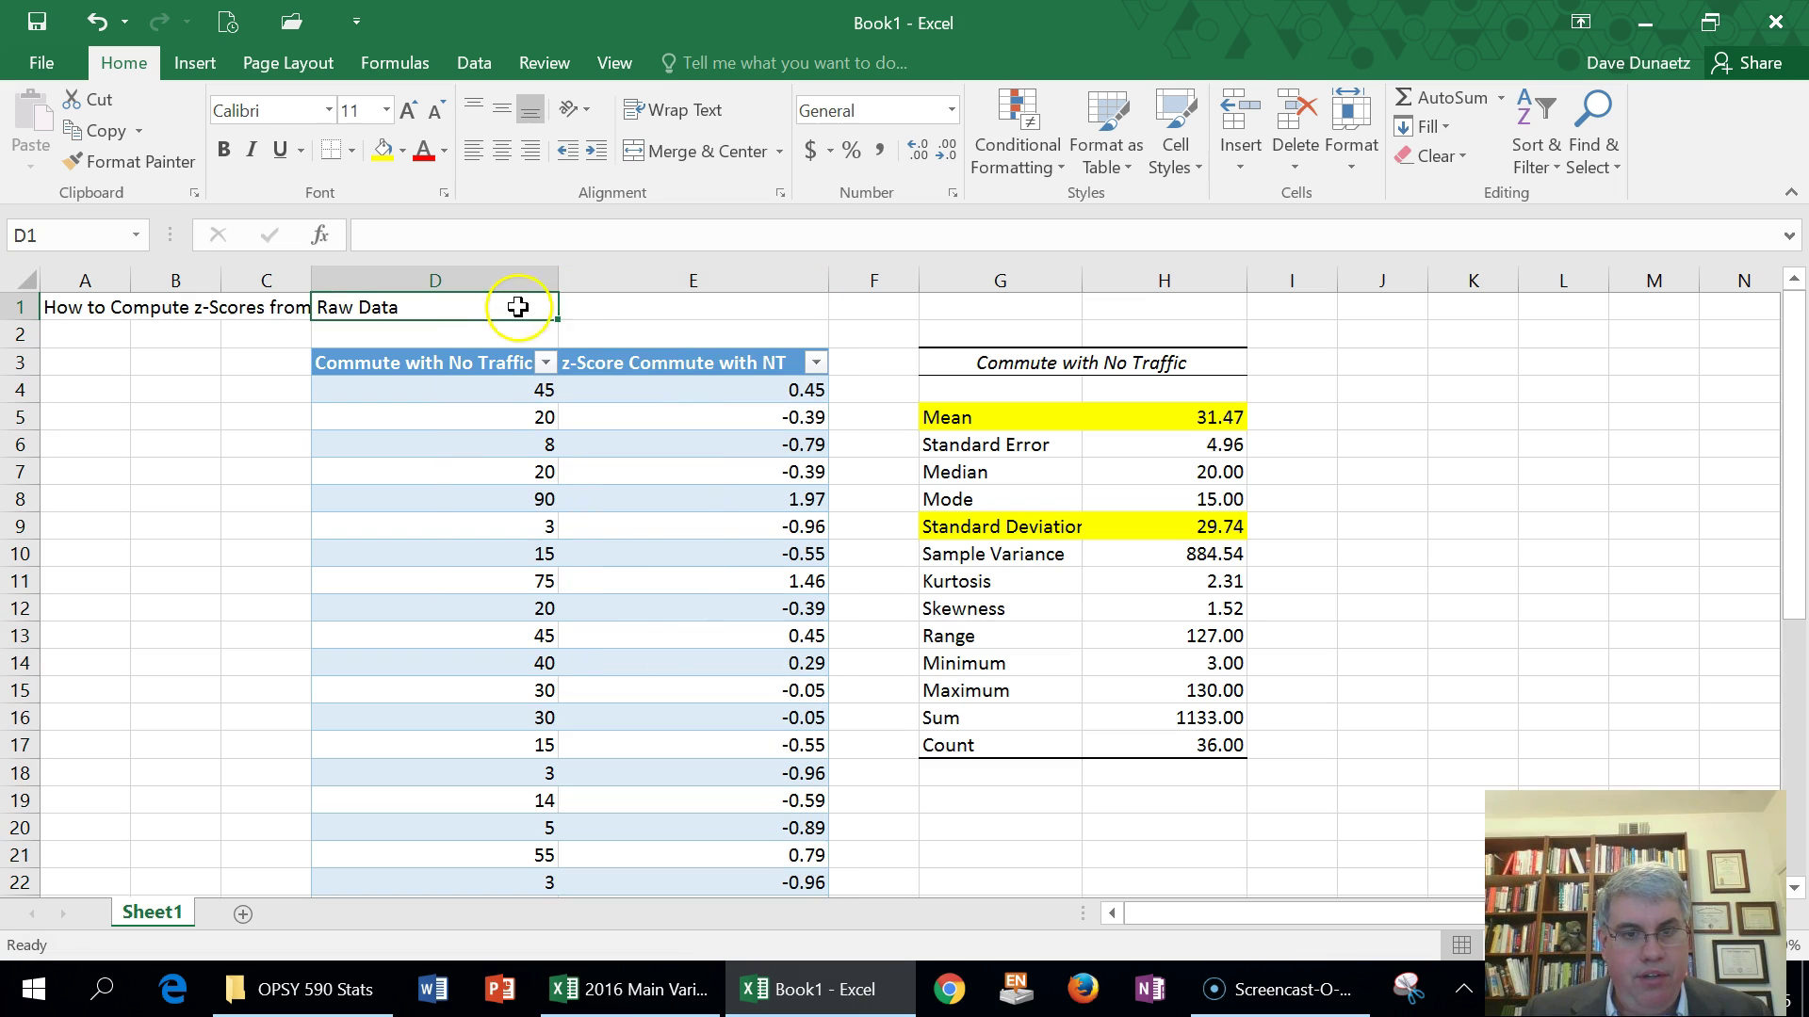
scroll(767, 404, down, 4)
scroll(760, 447, down, 5)
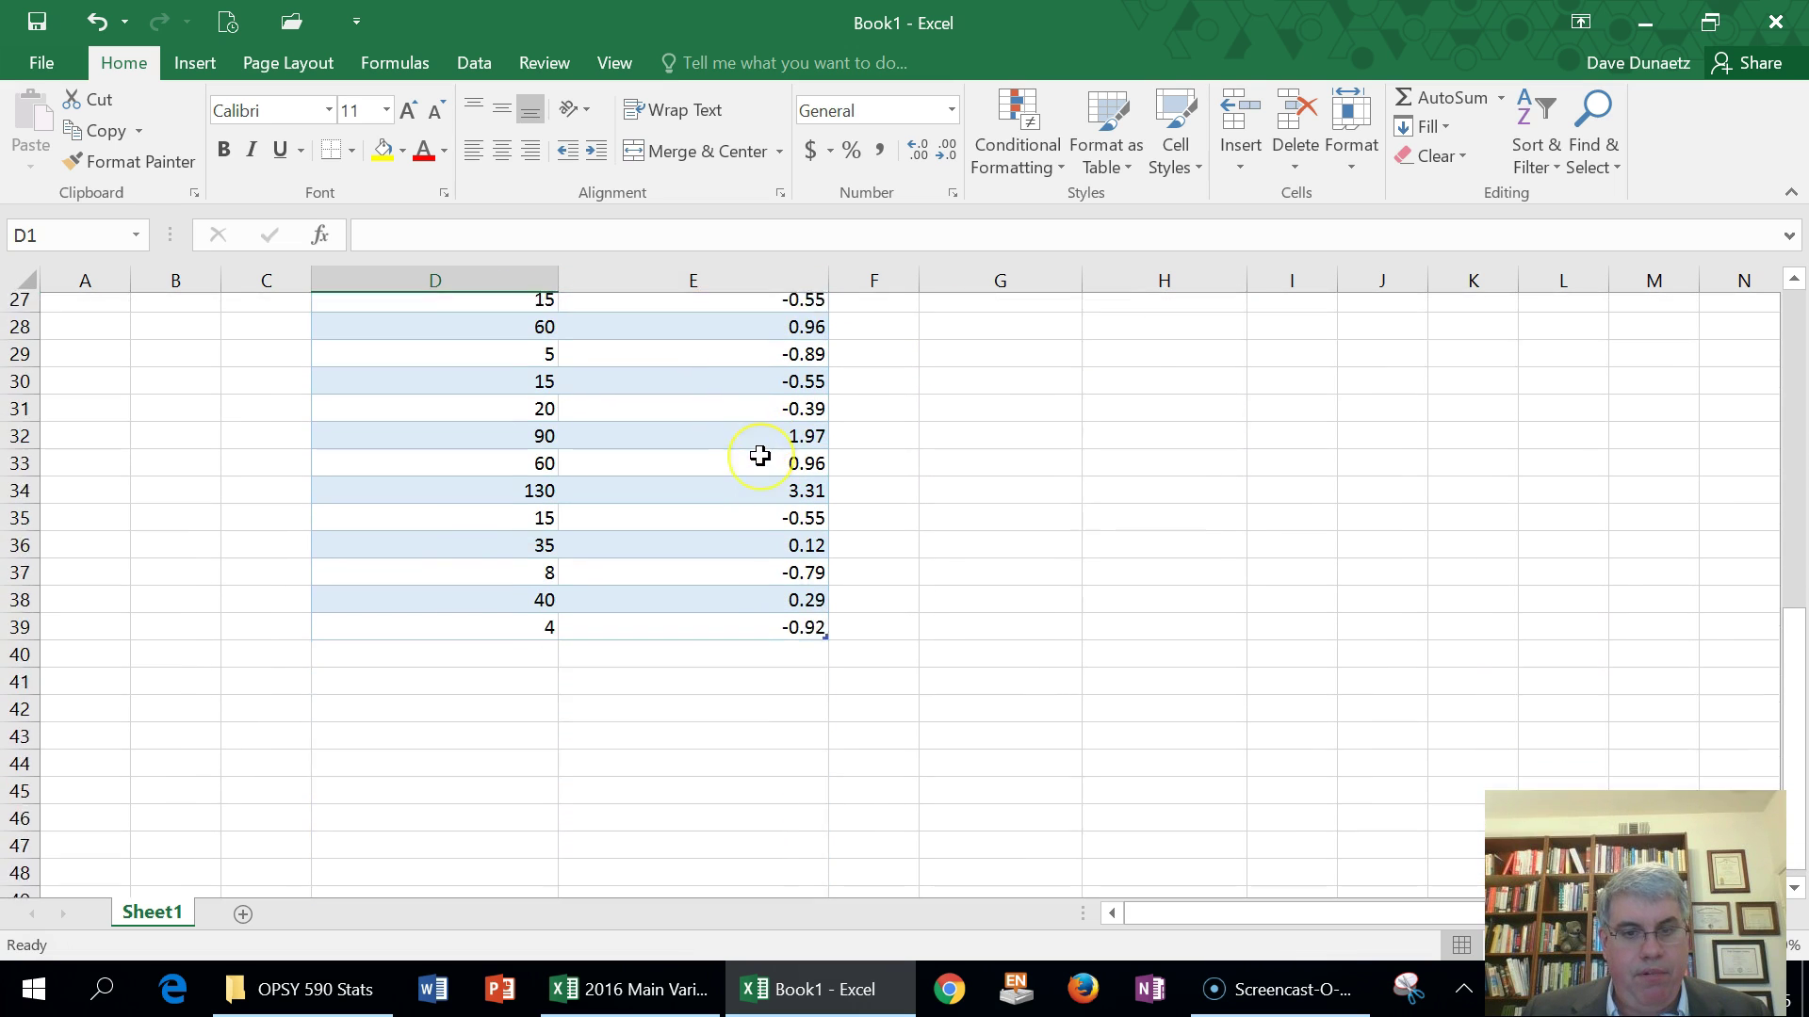
scroll(759, 452, up, 7)
scroll(759, 454, up, 2)
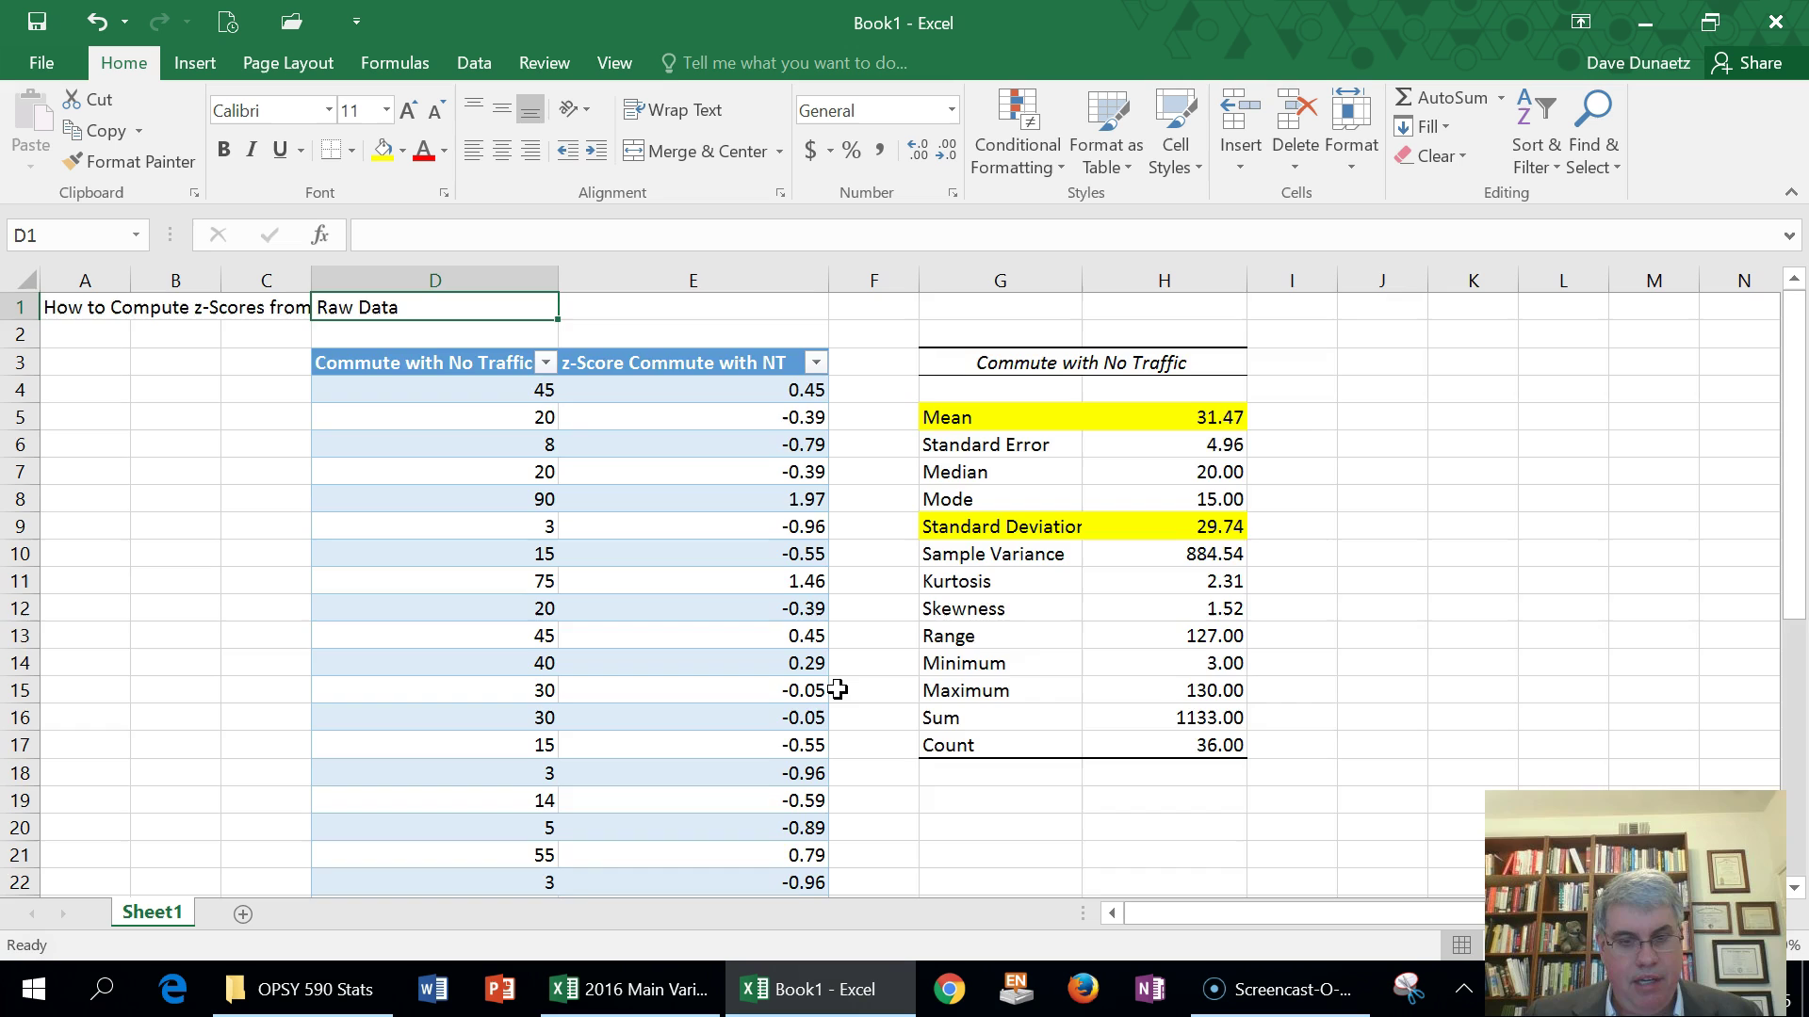
scroll(838, 691, down, 6)
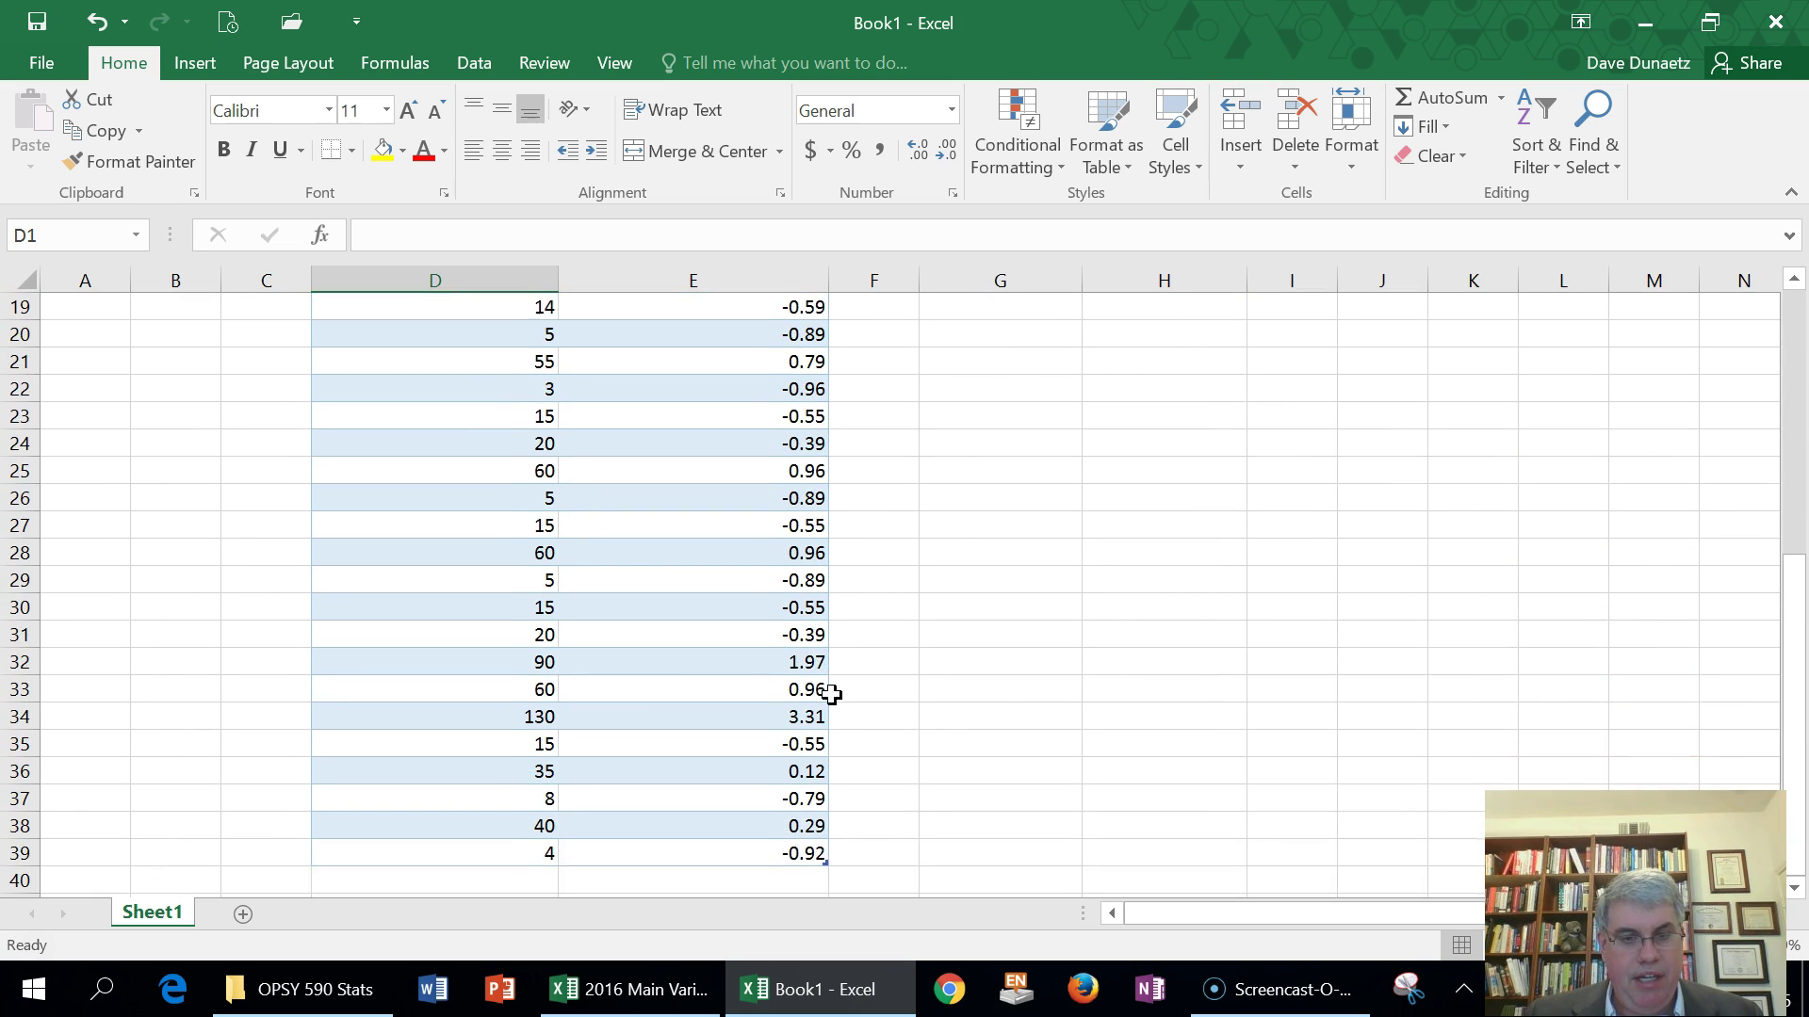
scroll(831, 694, up, 6)
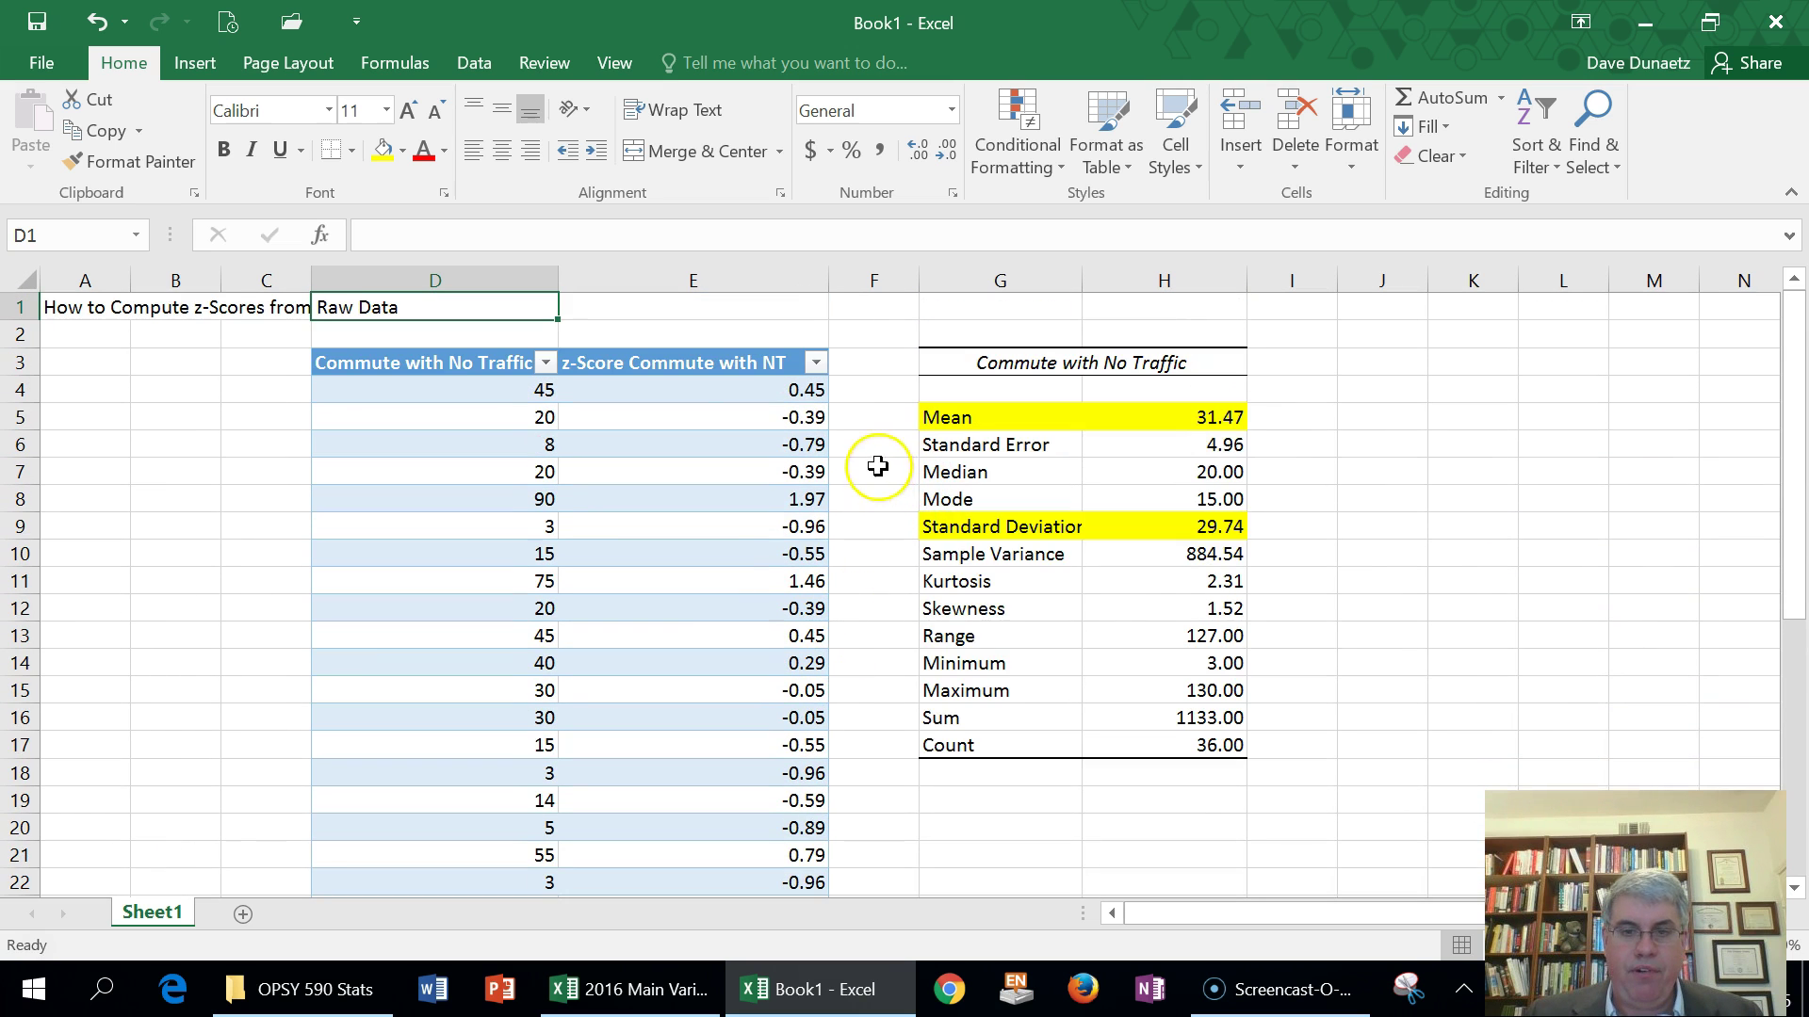
Sort commute times smallest to largest, from 3 up to 130, and review the z-scores.
click(546, 368)
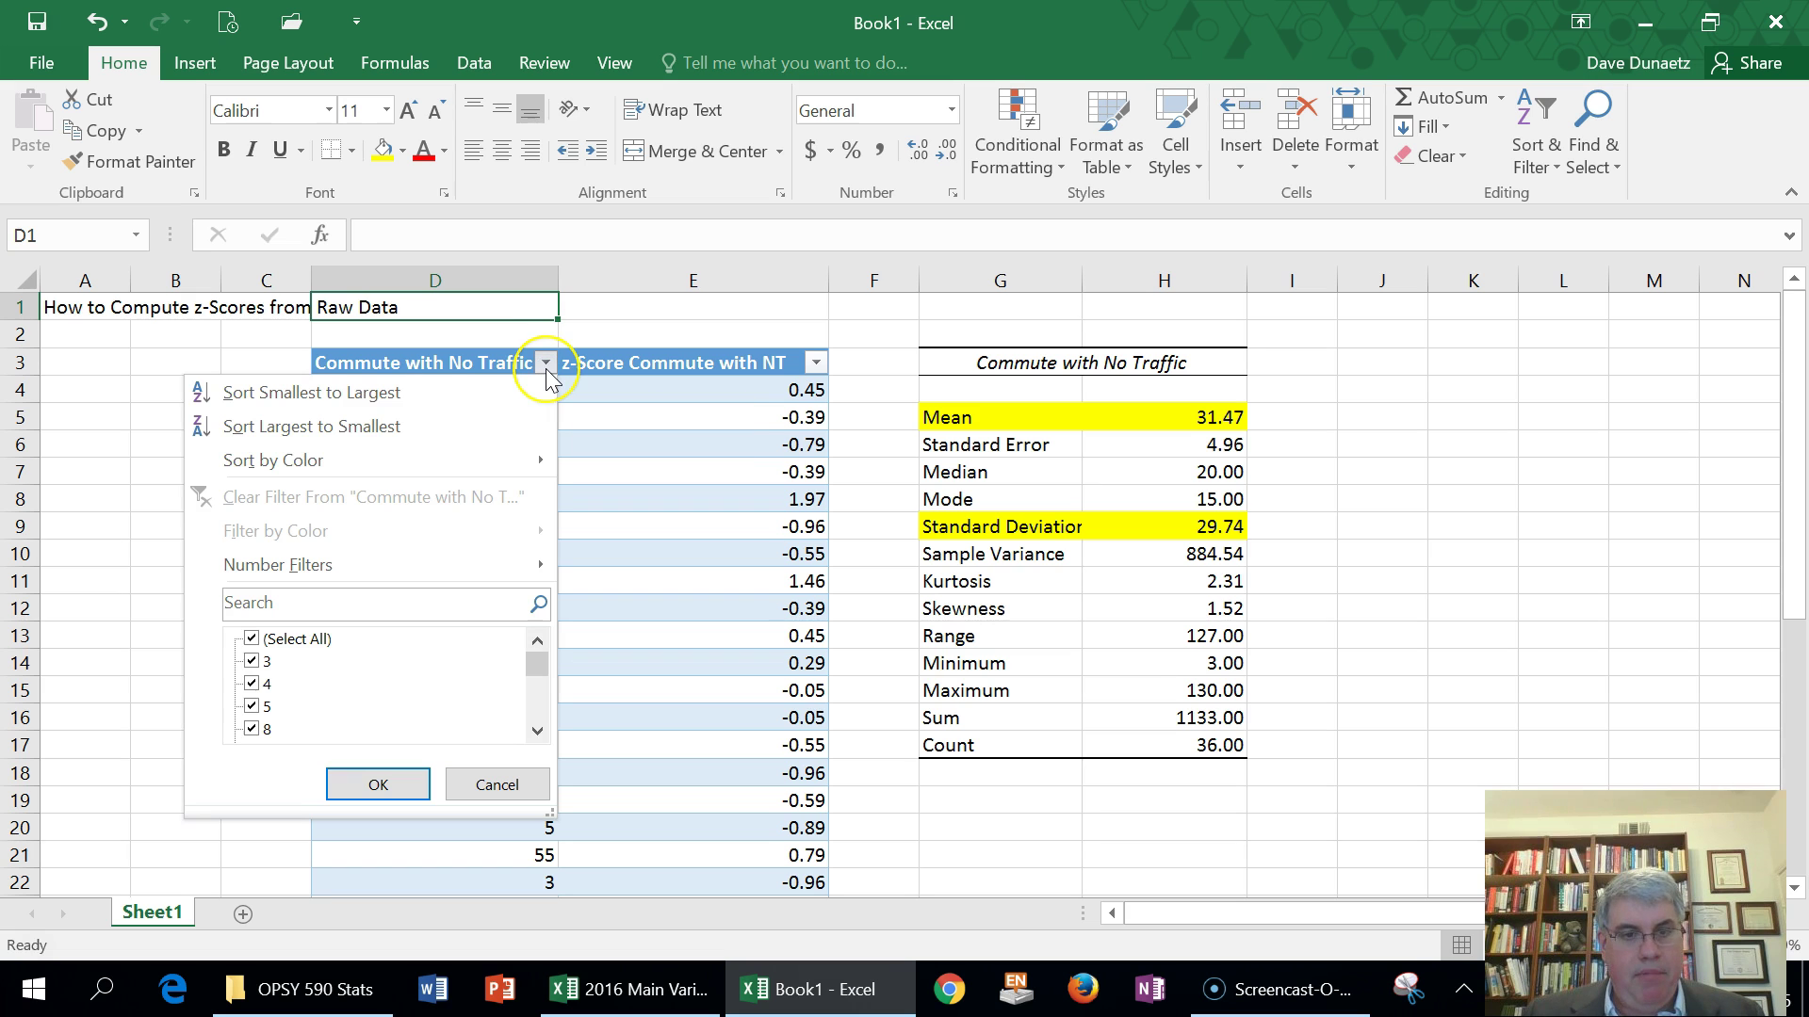
click(480, 392)
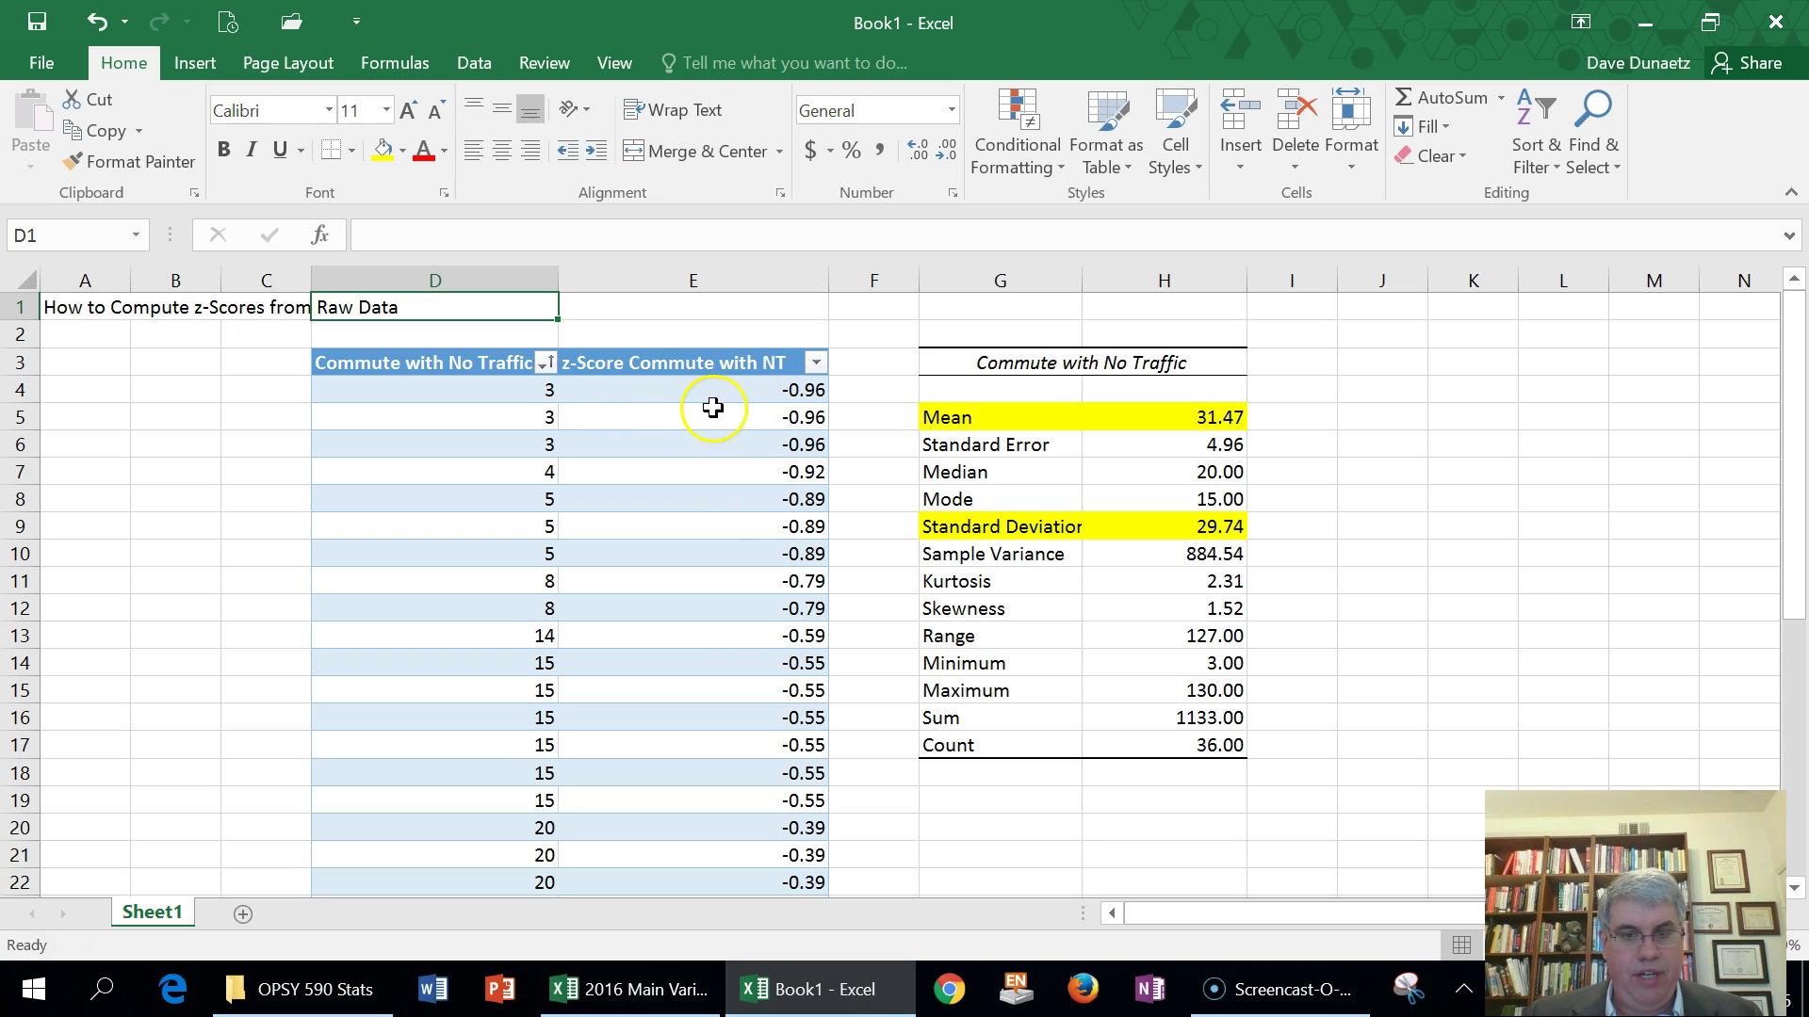
scroll(696, 396, down, 2)
scroll(694, 398, up, 2)
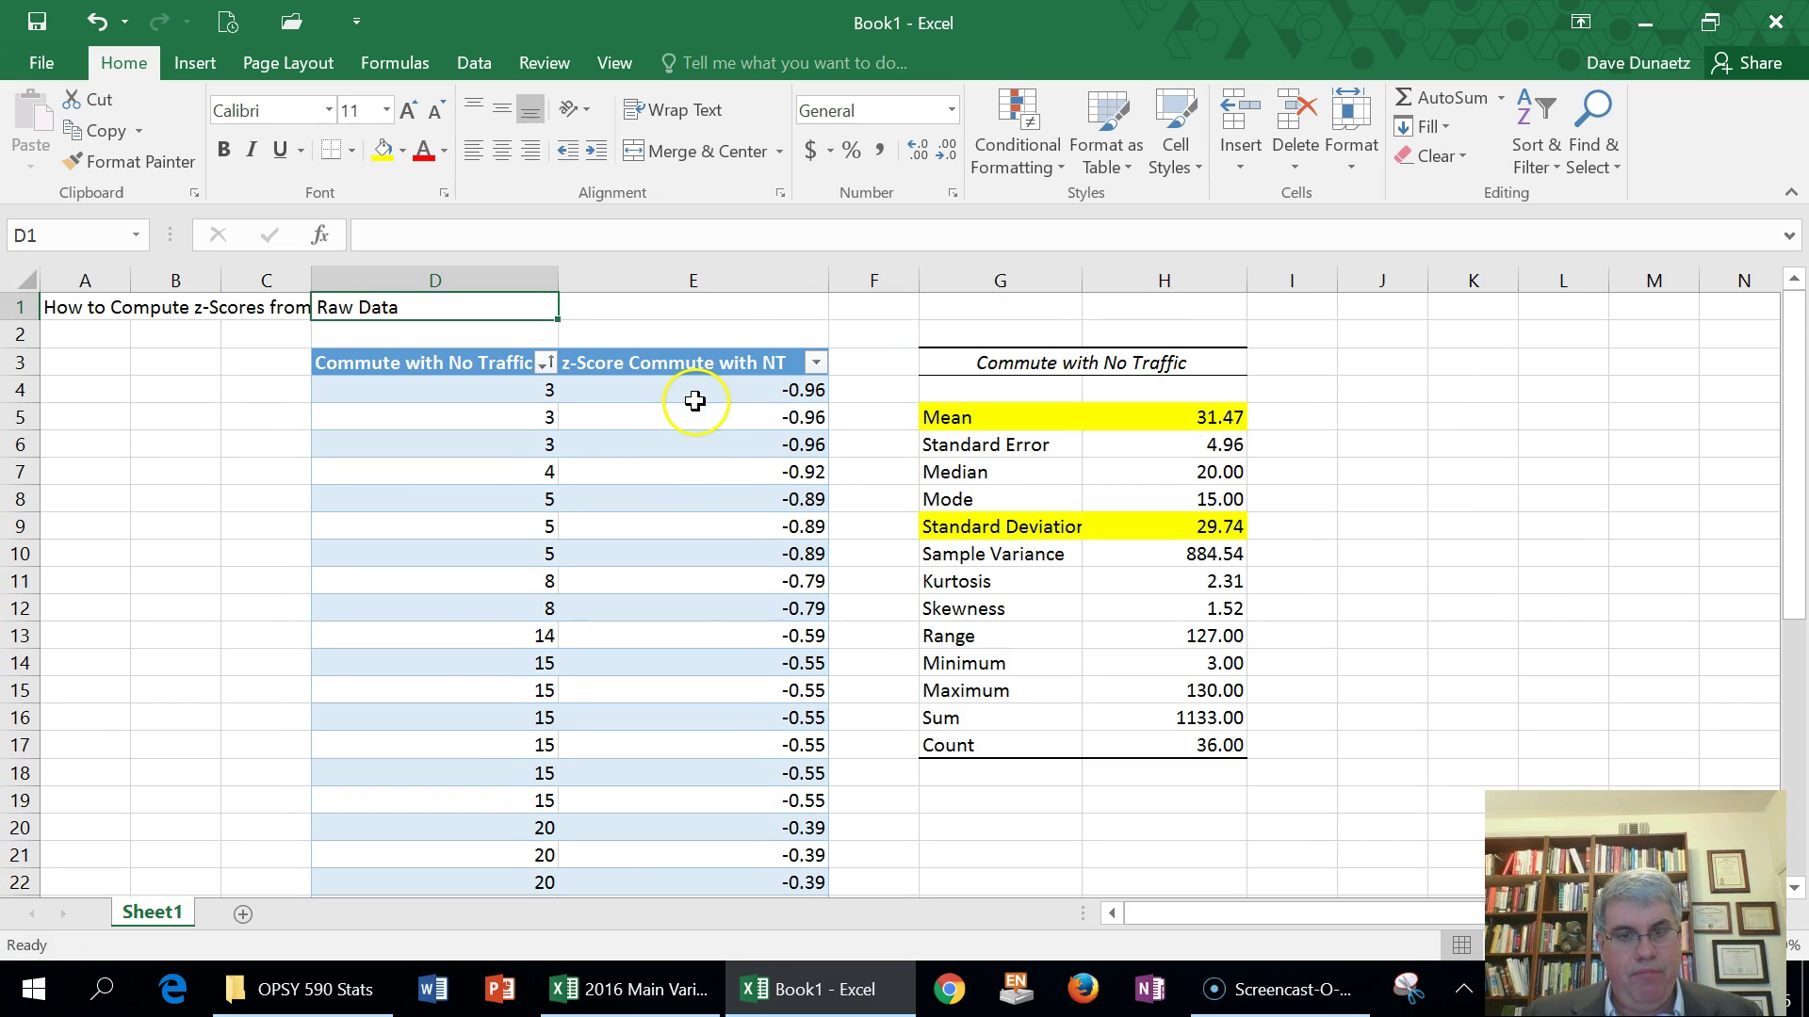
scroll(686, 398, down, 9)
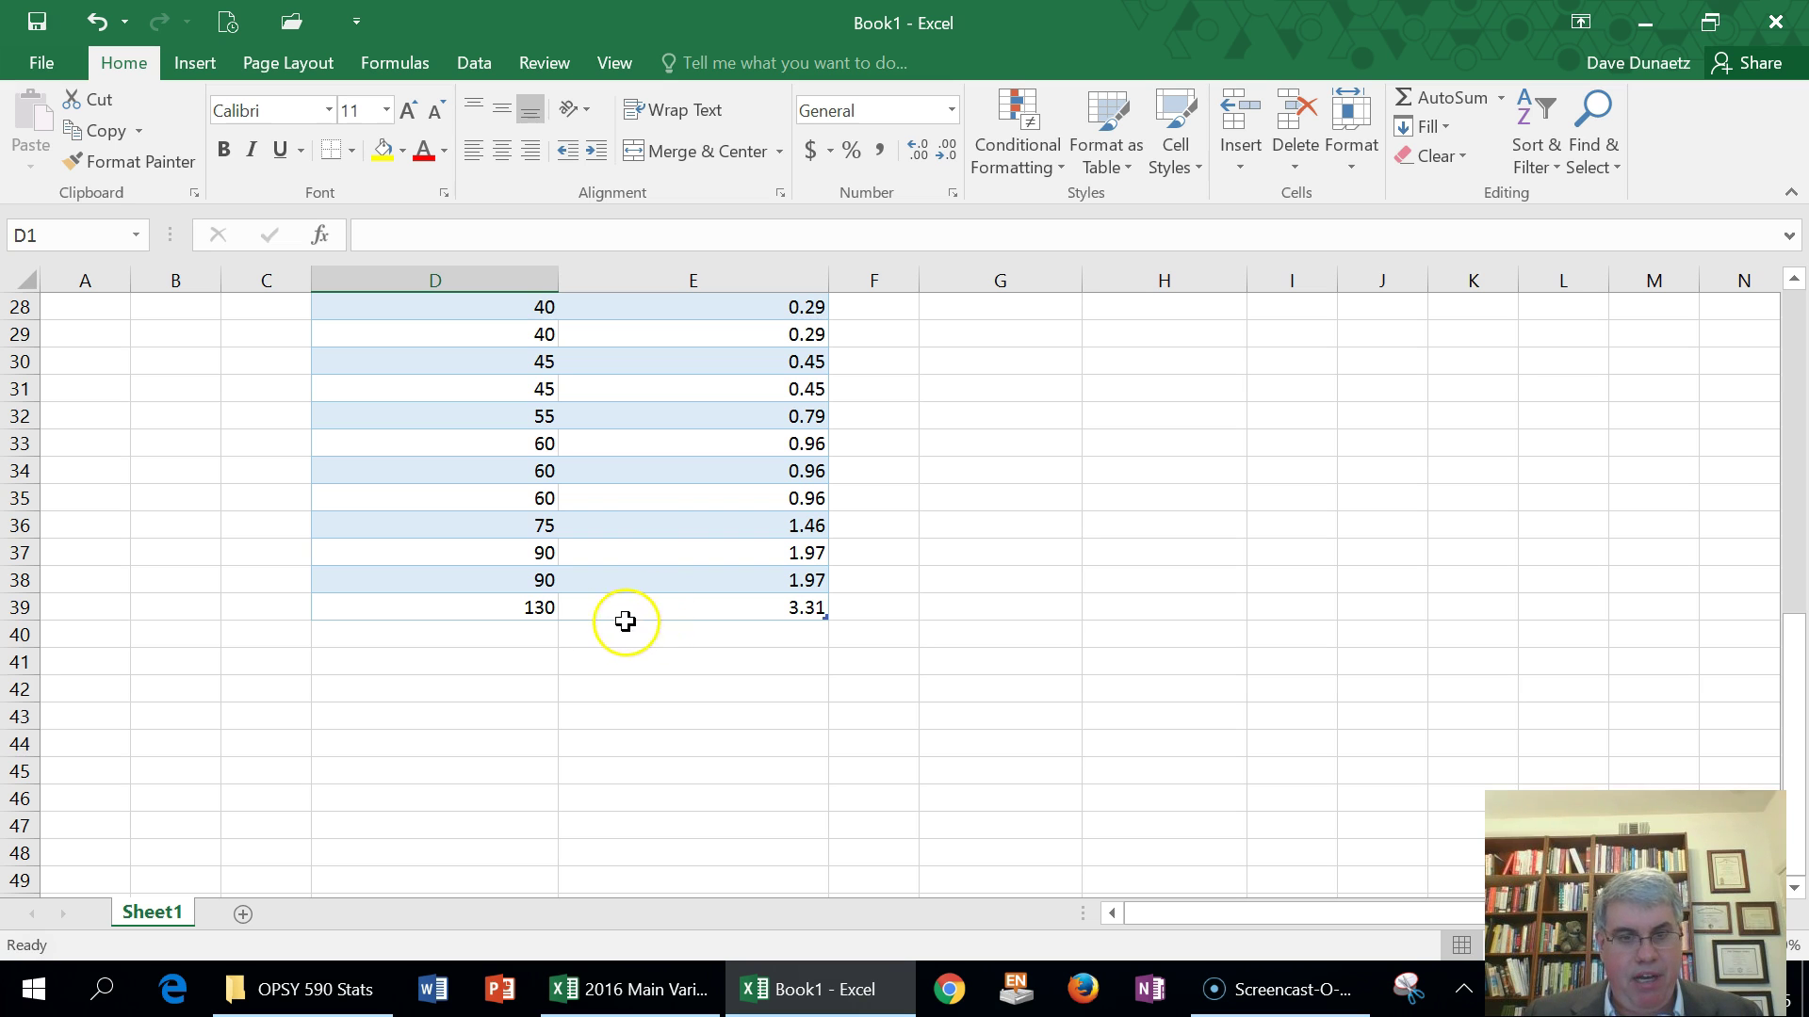
scroll(660, 608, up, 9)
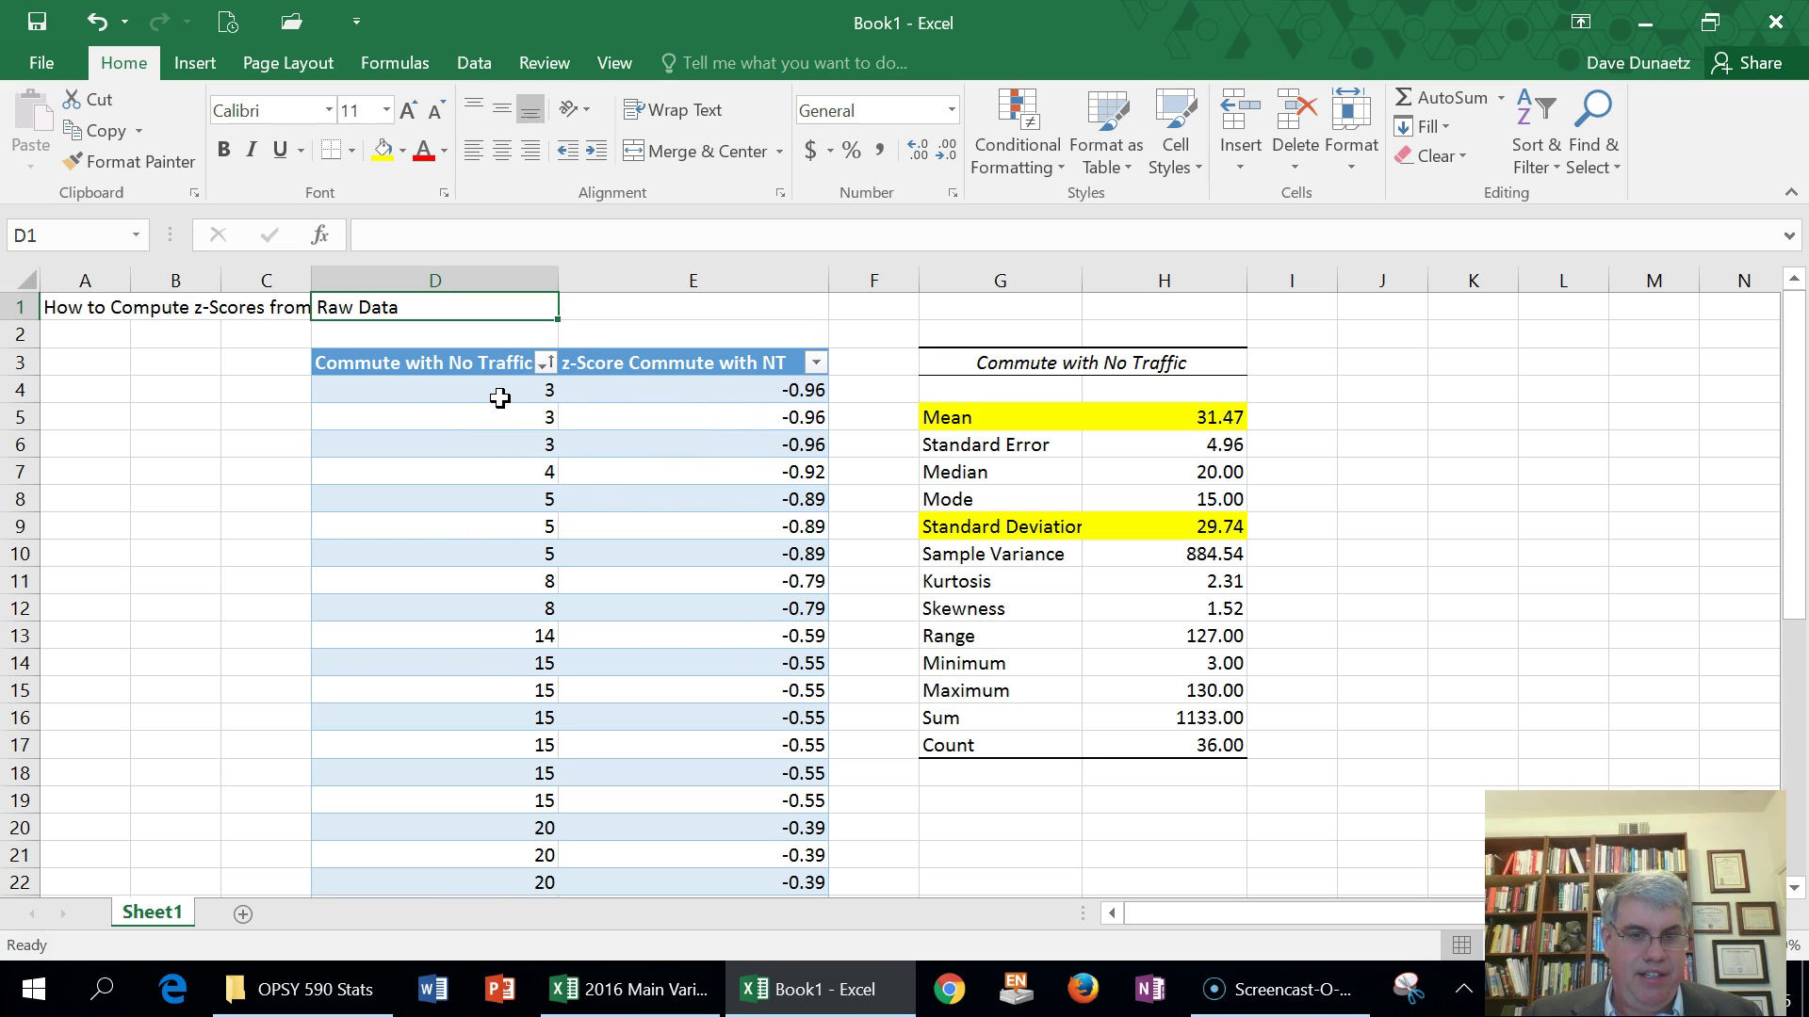
scroll(603, 471, down, 9)
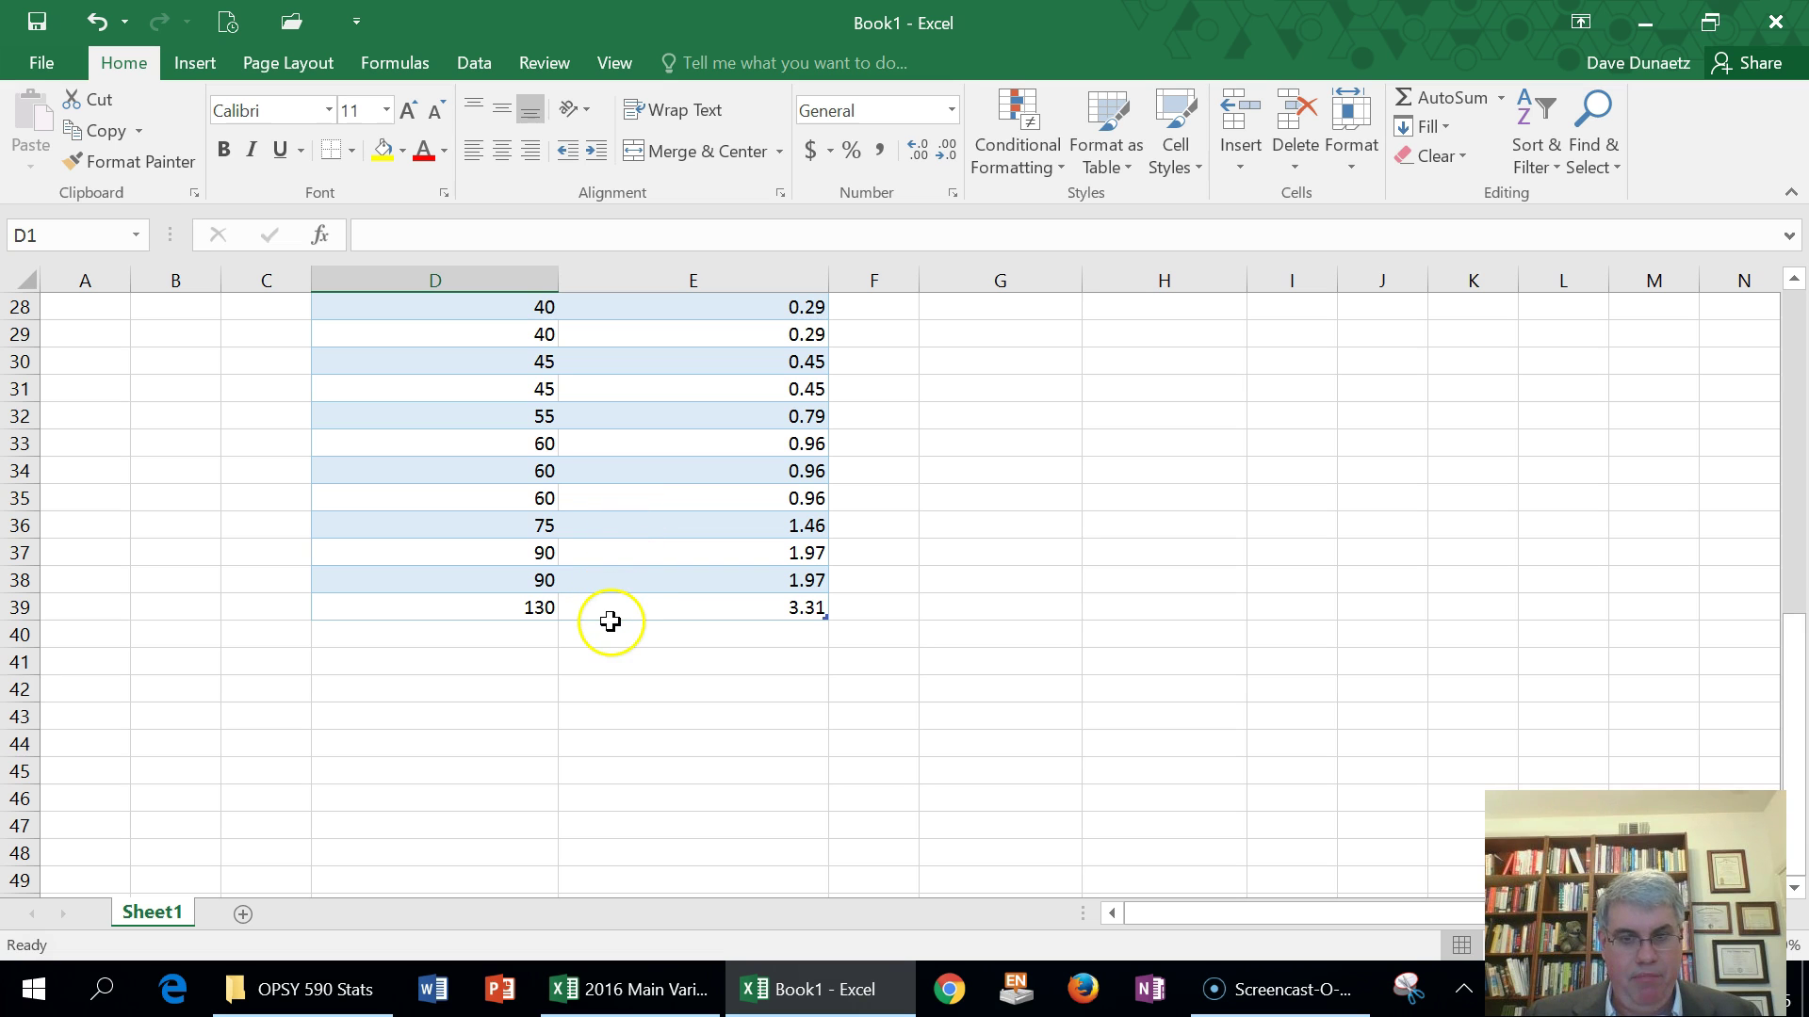
scroll(607, 617, up, 9)
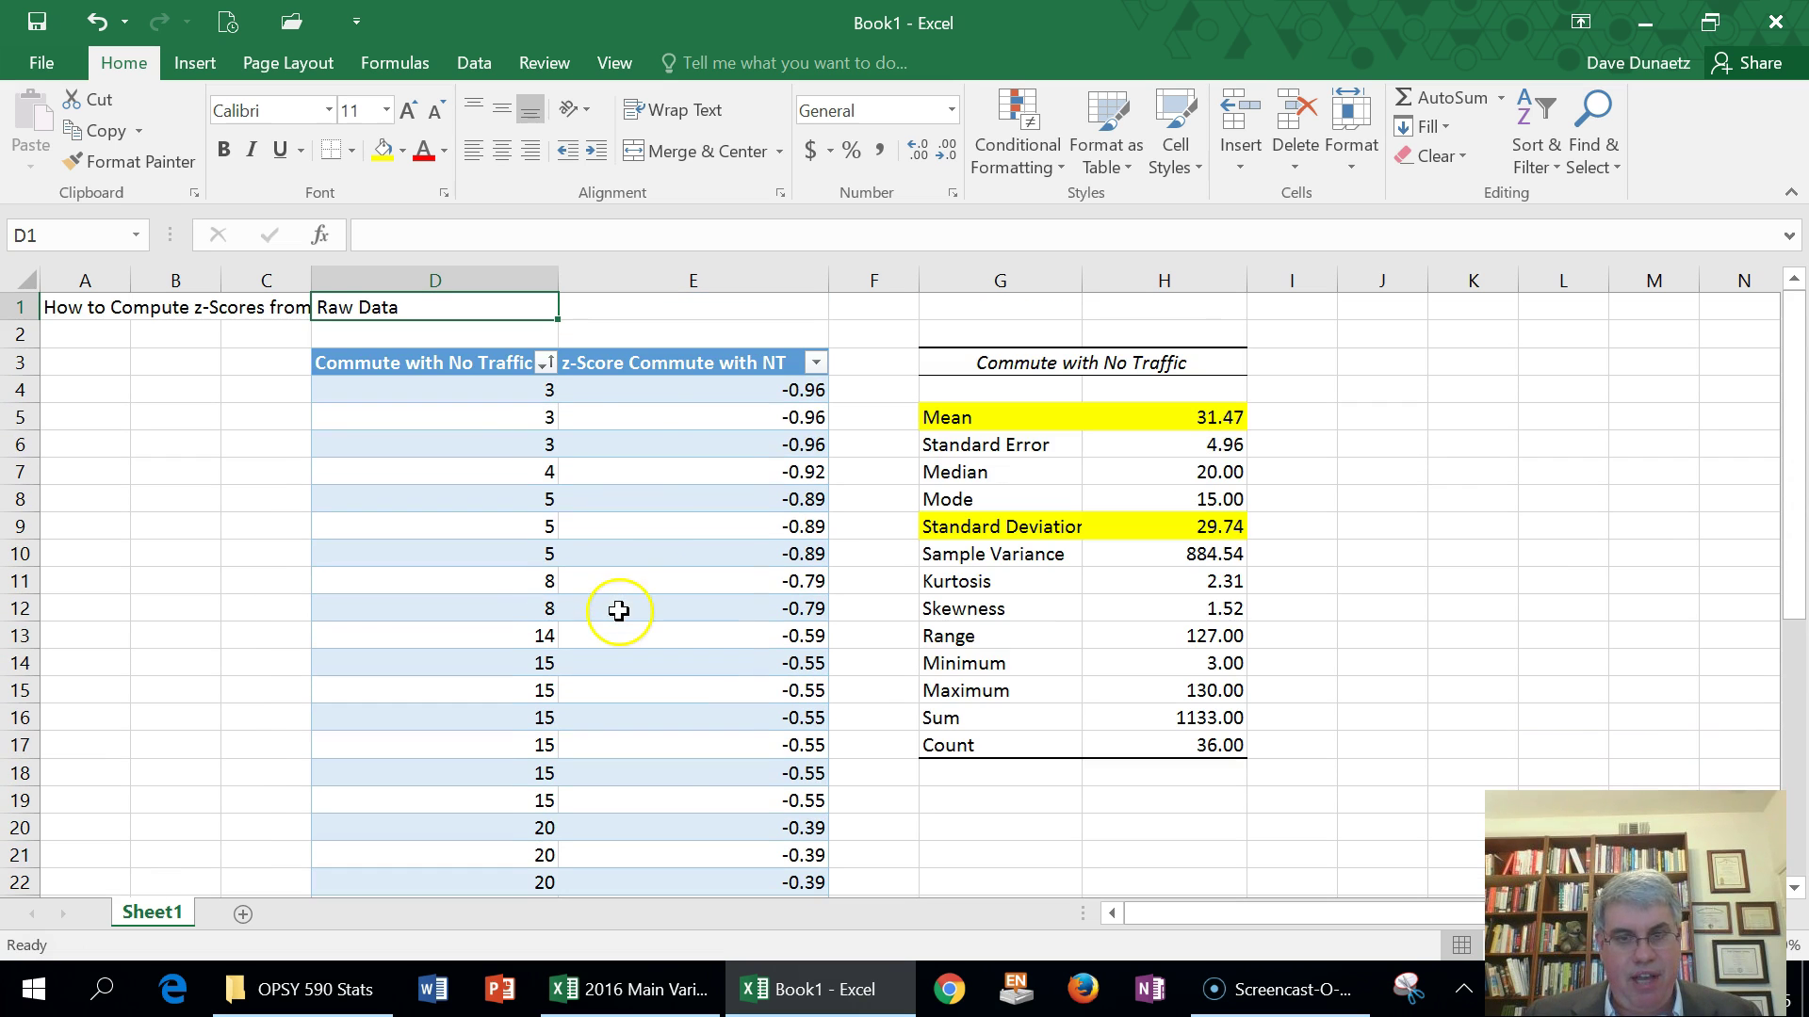